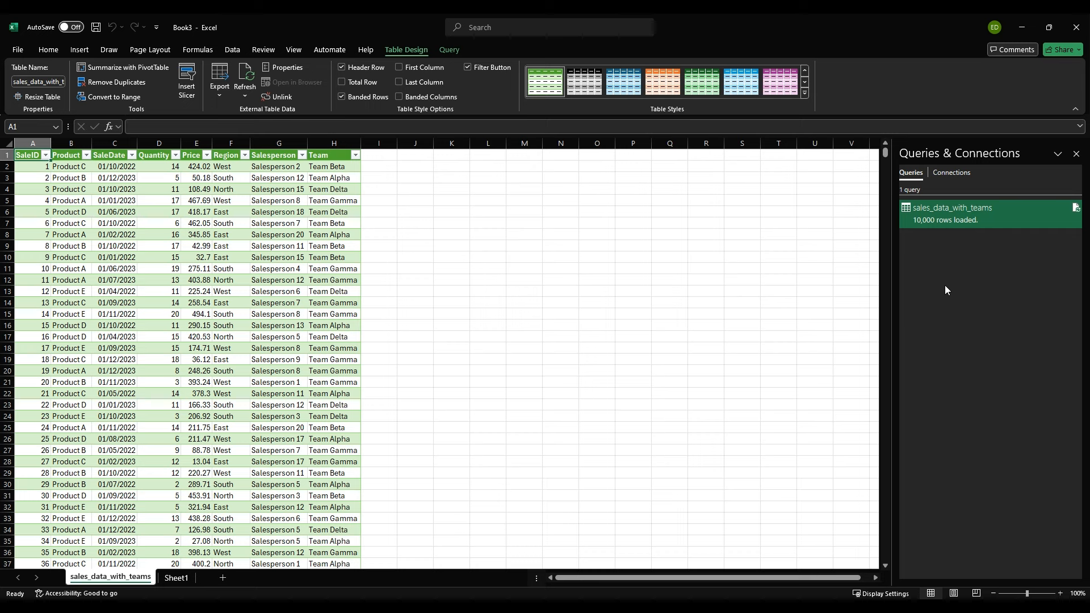
Step: Close the Queries & Connections pane beside the loaded sales data table
left_click(1077, 155)
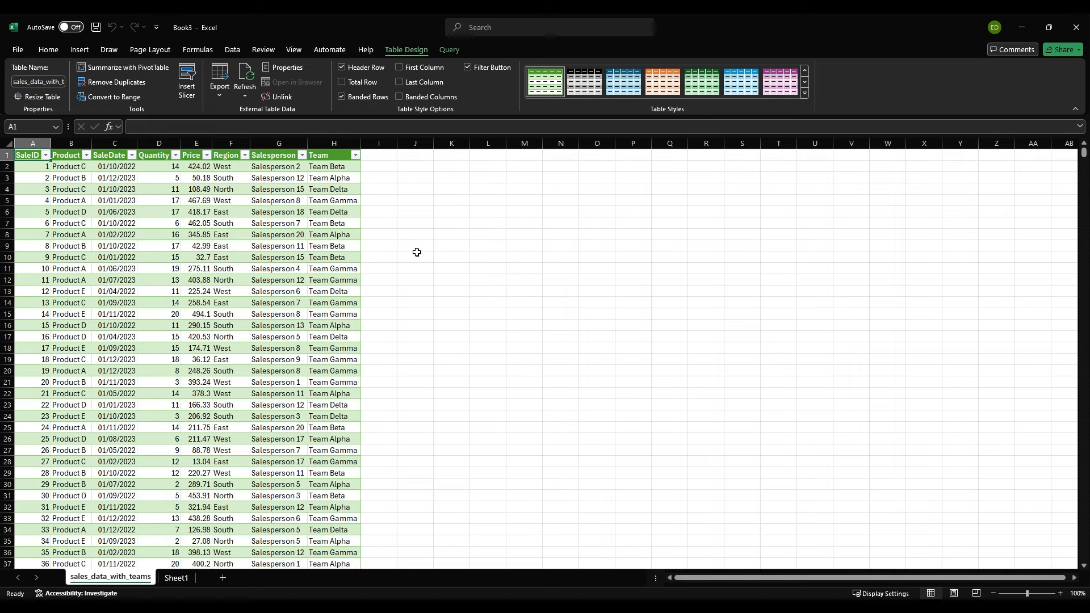
type("Q")
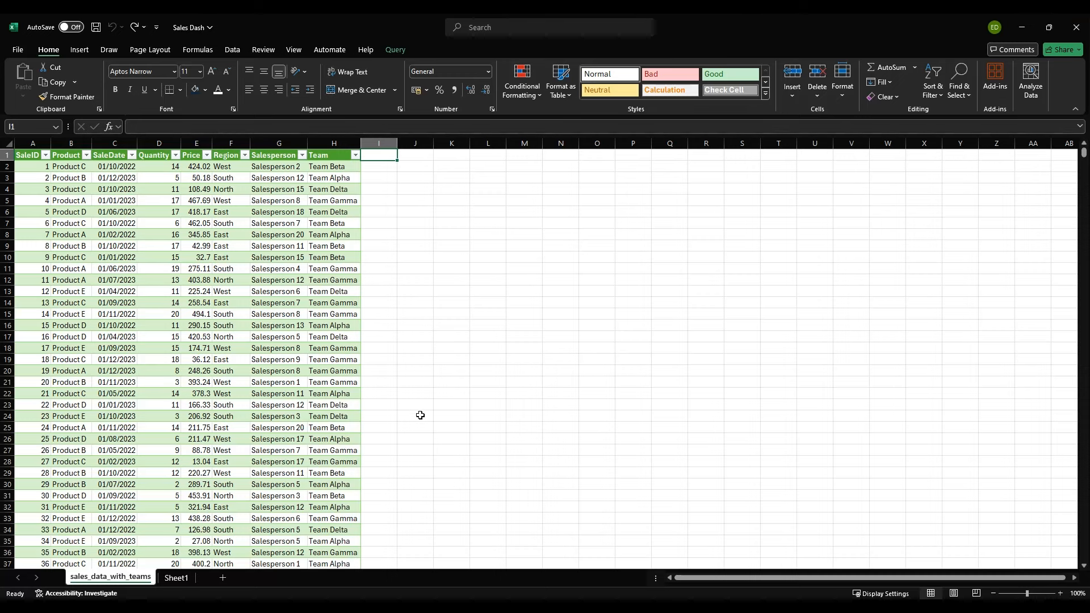
Step: Insert a new table column between Price and Region with the header "Total Profit"
left_click(156, 158)
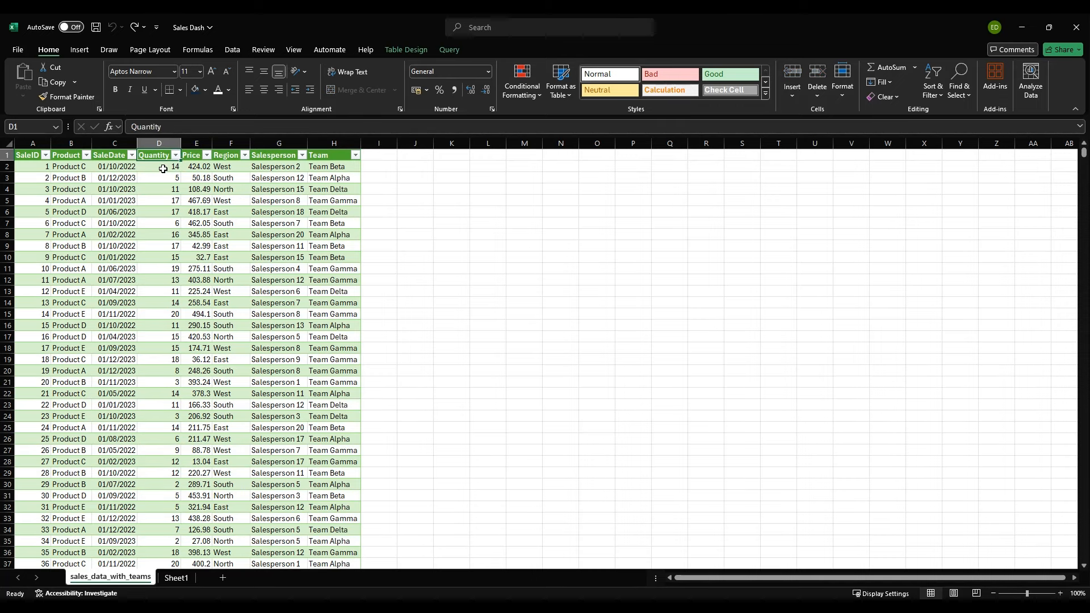
left_click(165, 168)
left_click(189, 156)
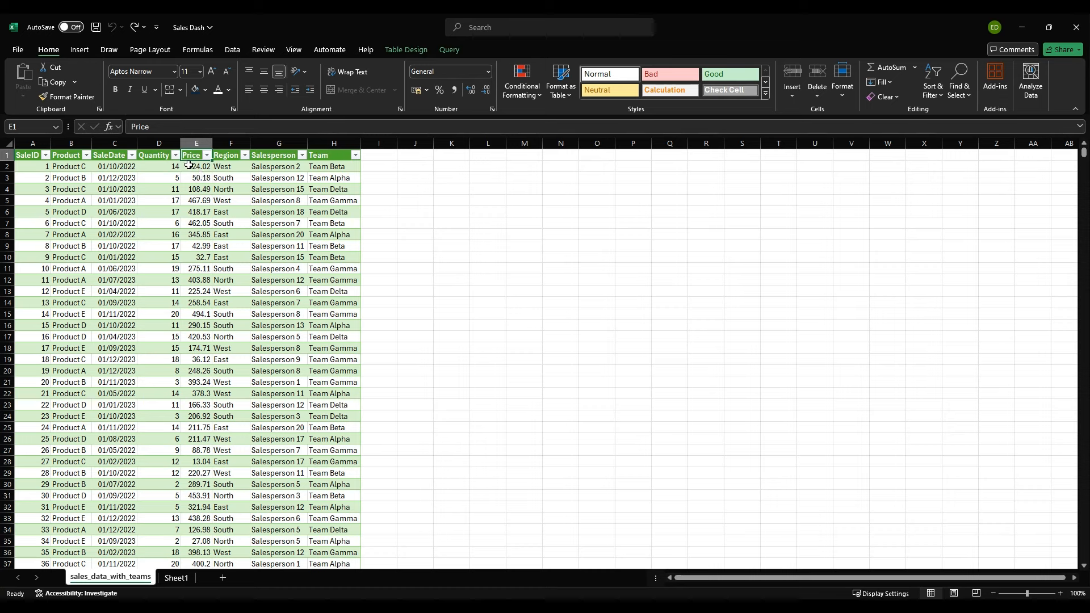
left_click(224, 142)
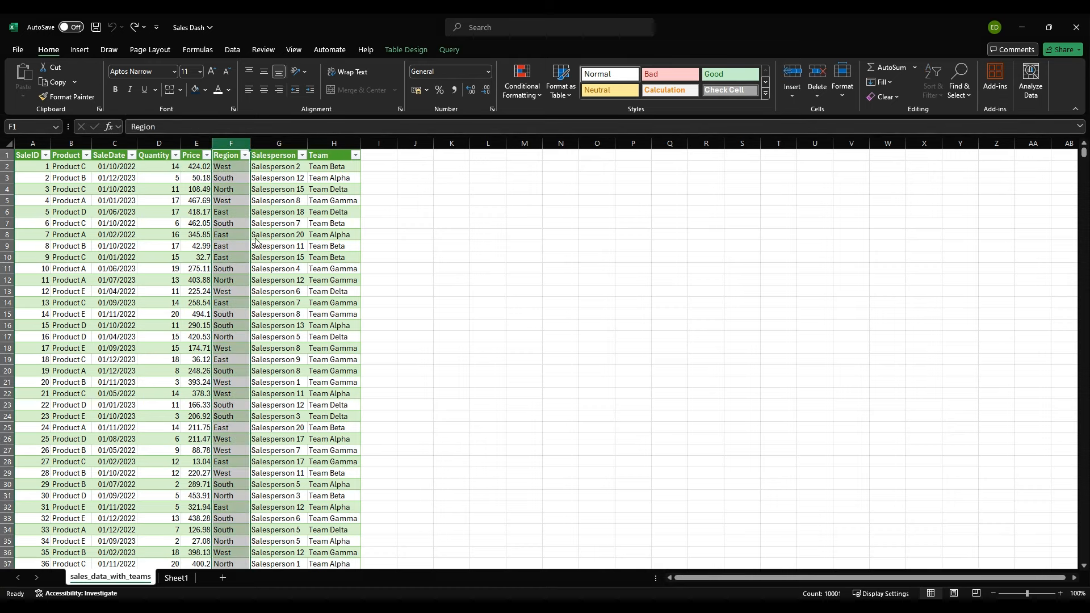
key("ctrl+shift+plus")
left_click(223, 155)
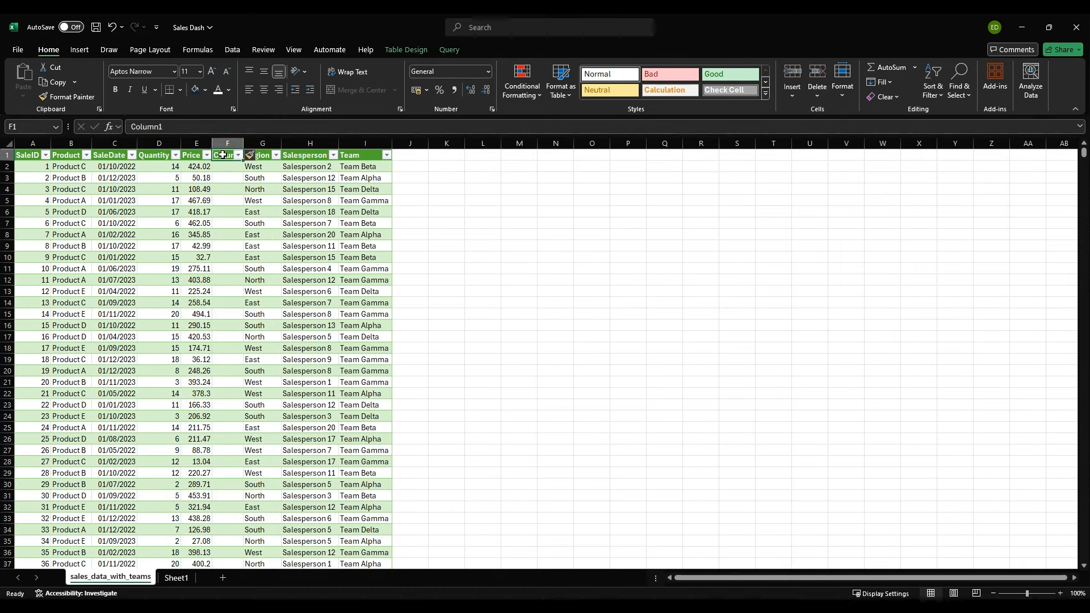
type("Total Profit")
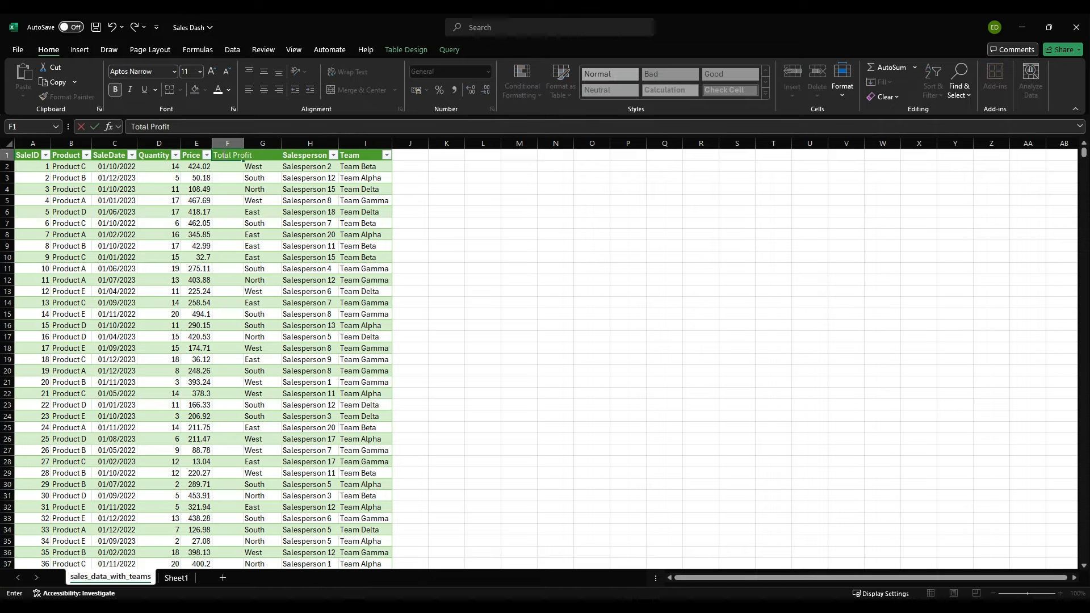
key("Return")
type("=")
key("Left")
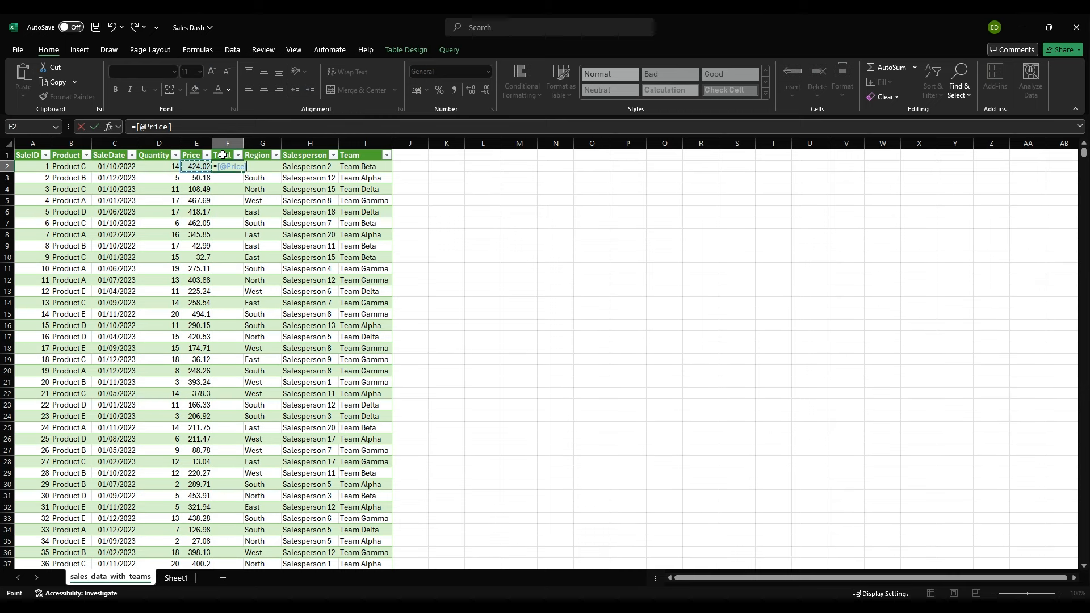
type("*")
key("Left")
key("Left")
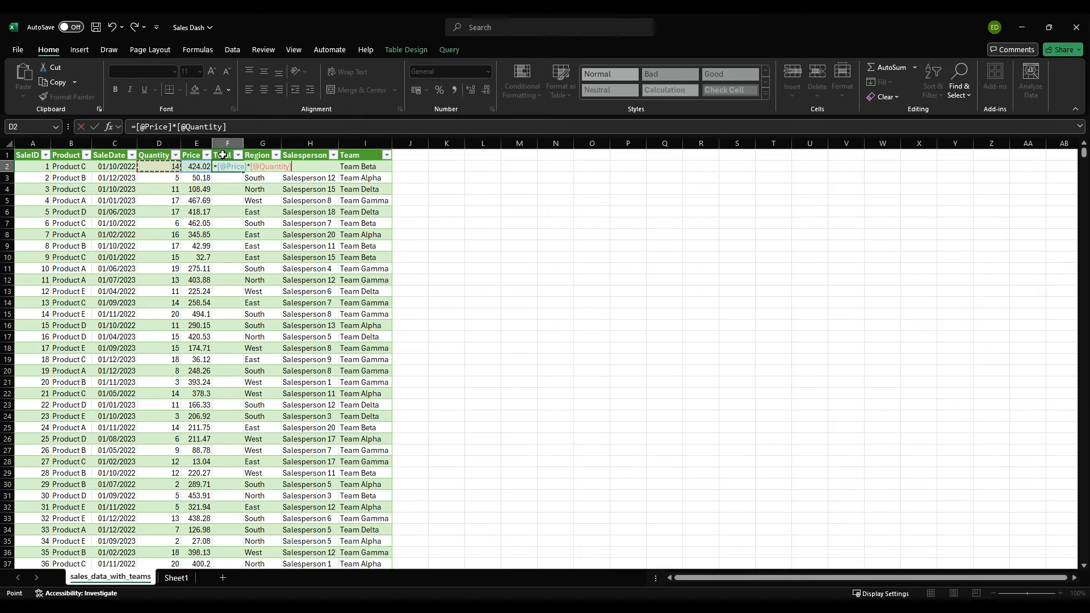
key("Return")
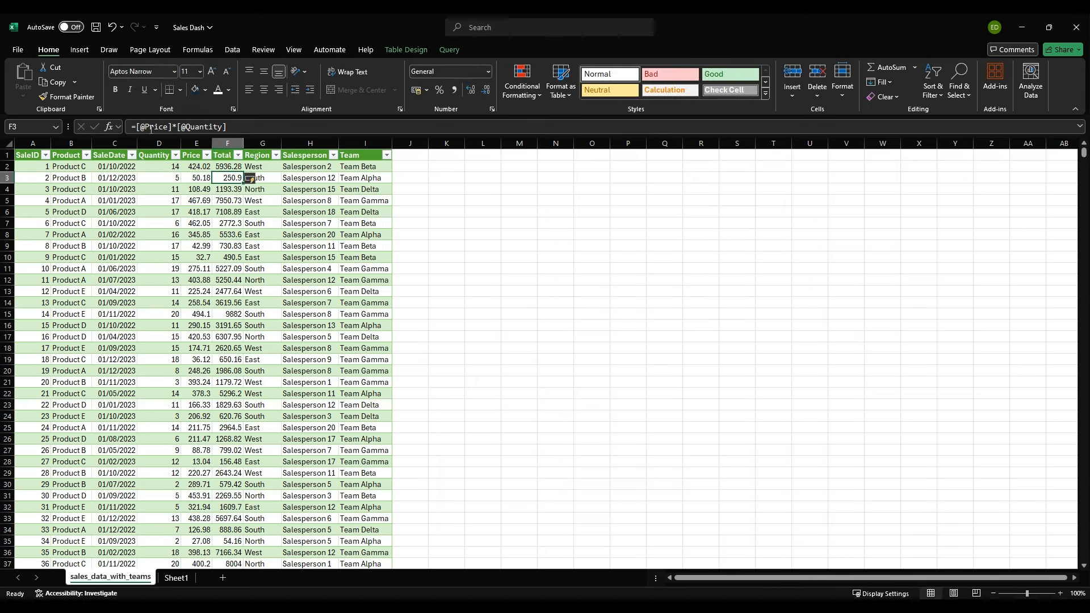
Step: Apply the euro Accounting format to the Price and Total Profit columns and autofit their widths
left_click(226, 143)
left_click(199, 145, "ctrl")
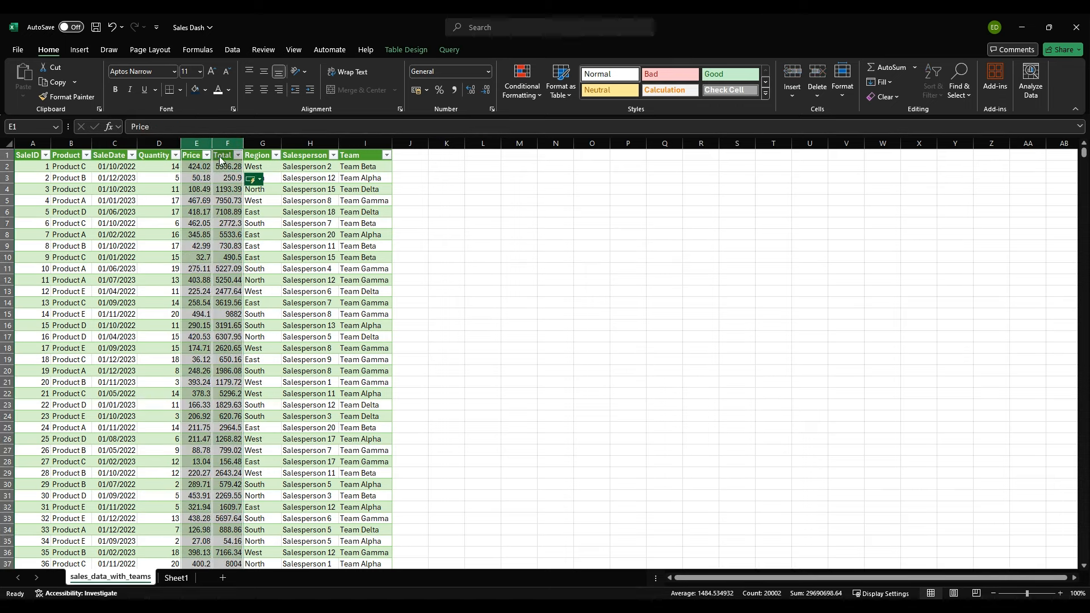
left_click(417, 92)
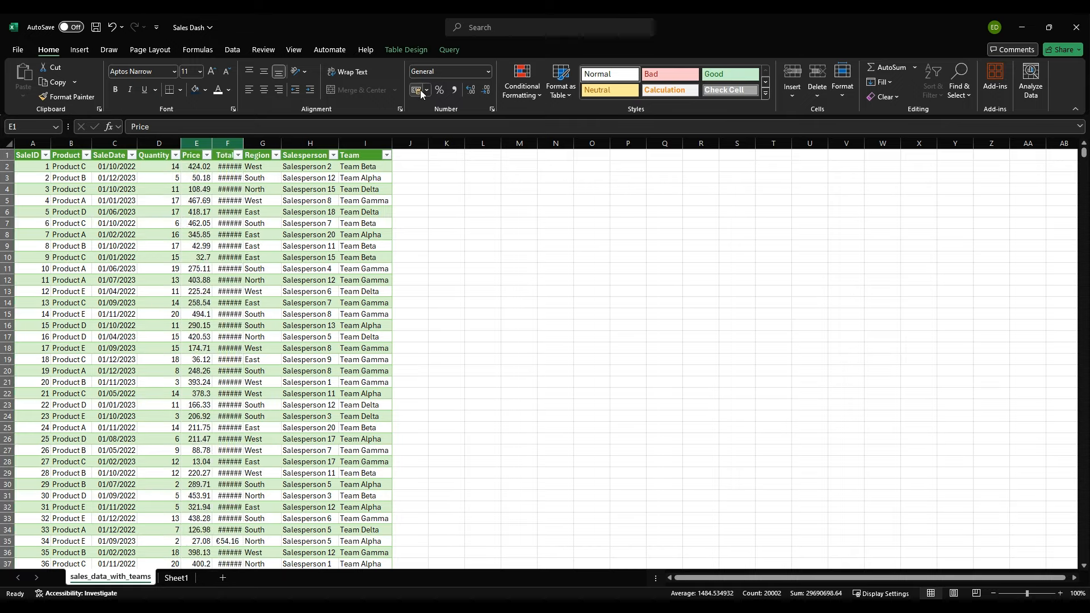
double_click(247, 143)
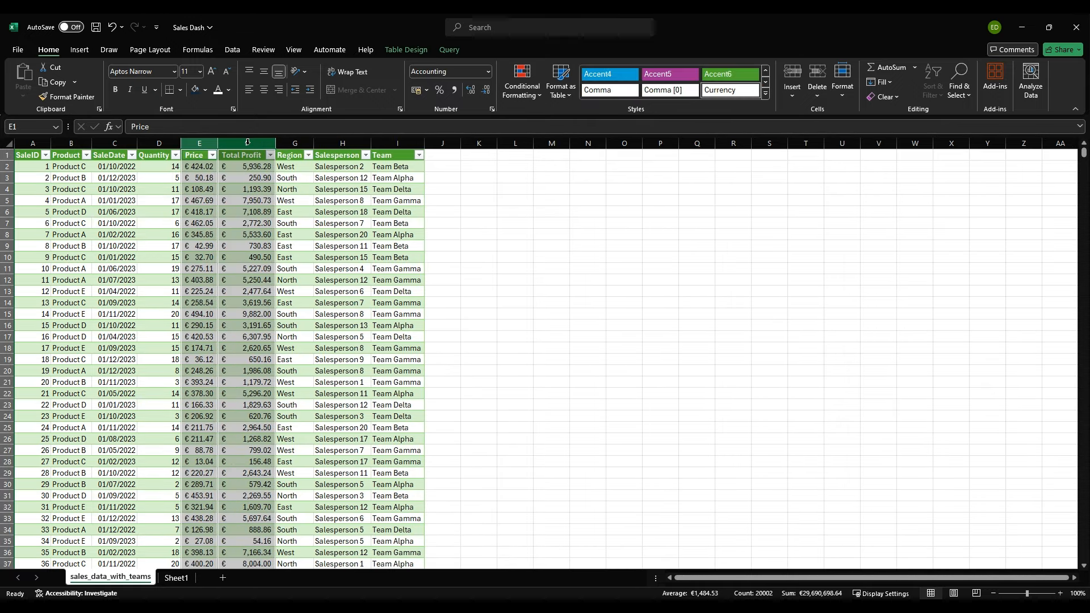
left_click(263, 176)
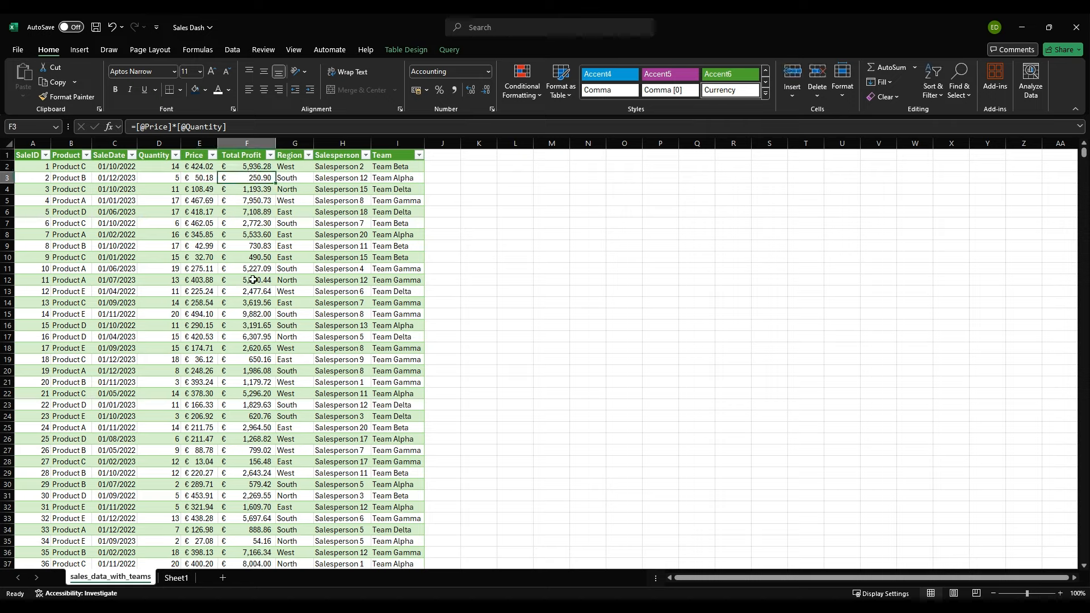
left_click(587, 250)
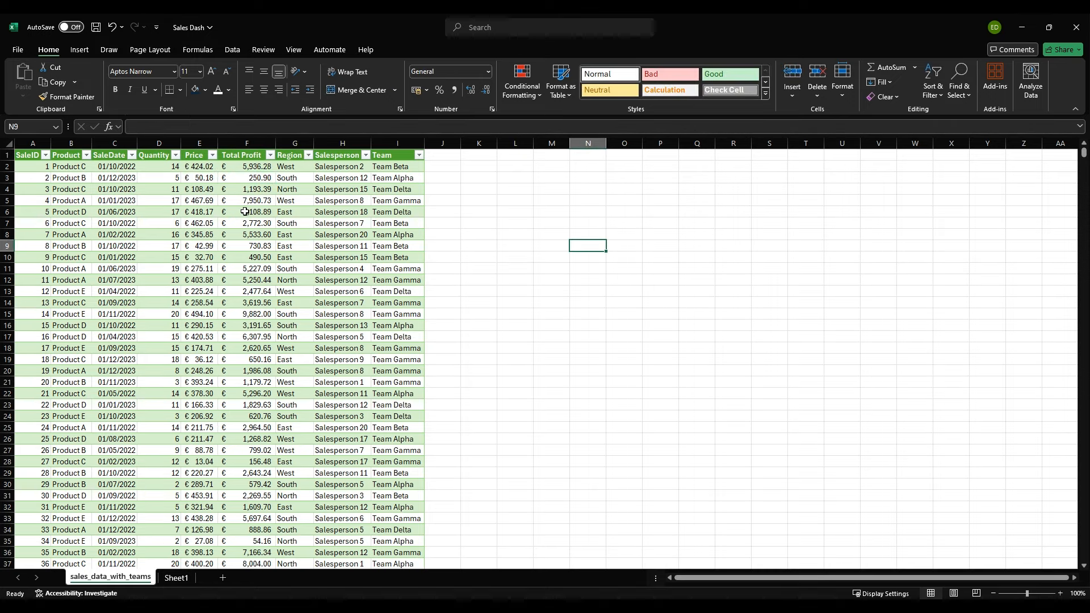
Step: Insert a new table column between SaleDate and Quantity with the header "Year"
left_click(161, 144)
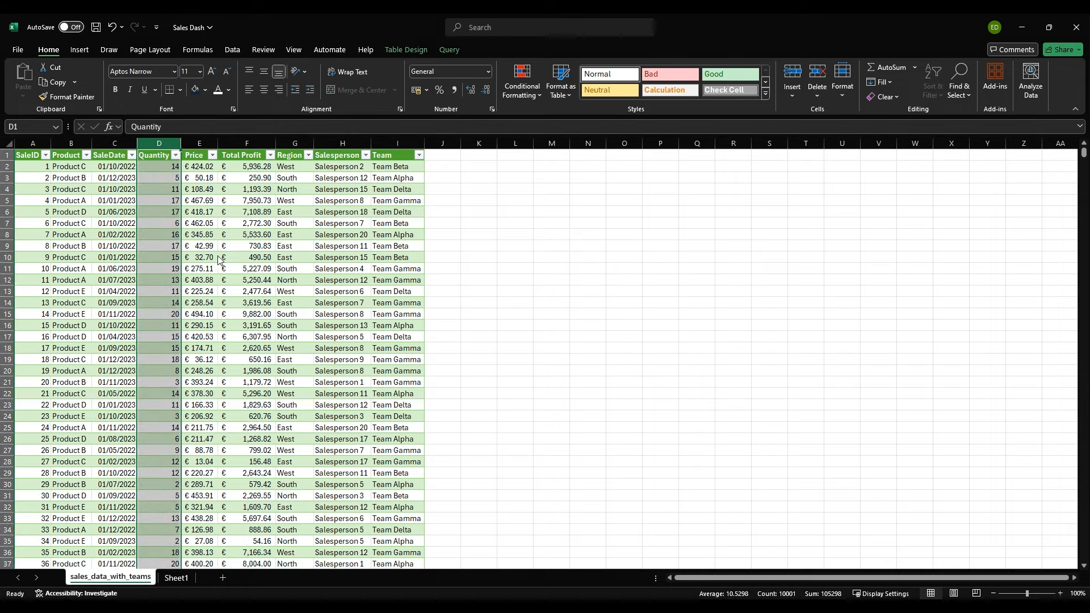
key("ctrl+plus")
left_click(154, 152)
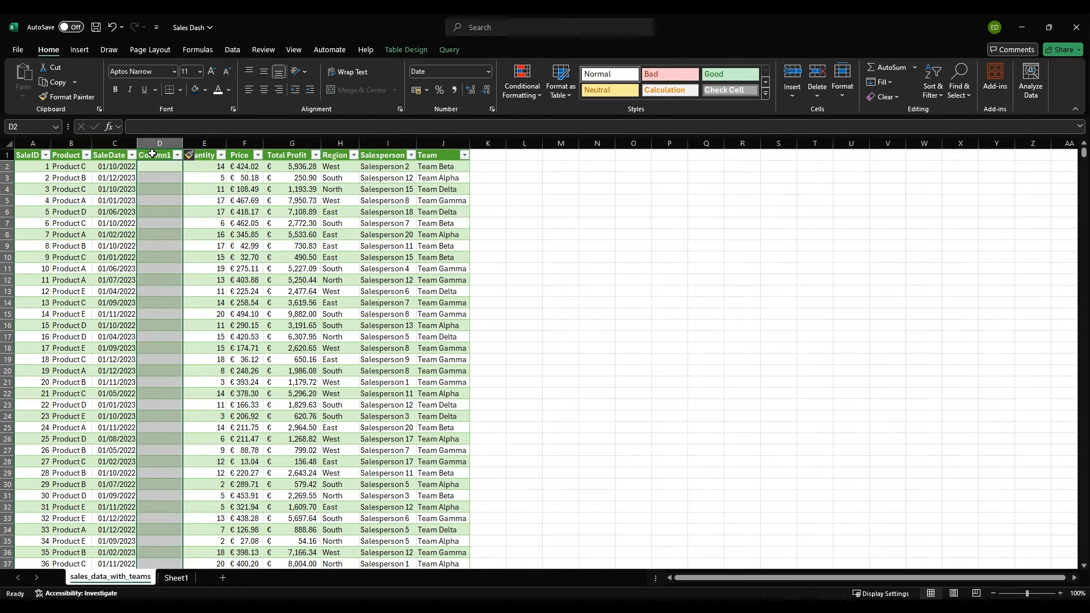
type("Year")
key("Return")
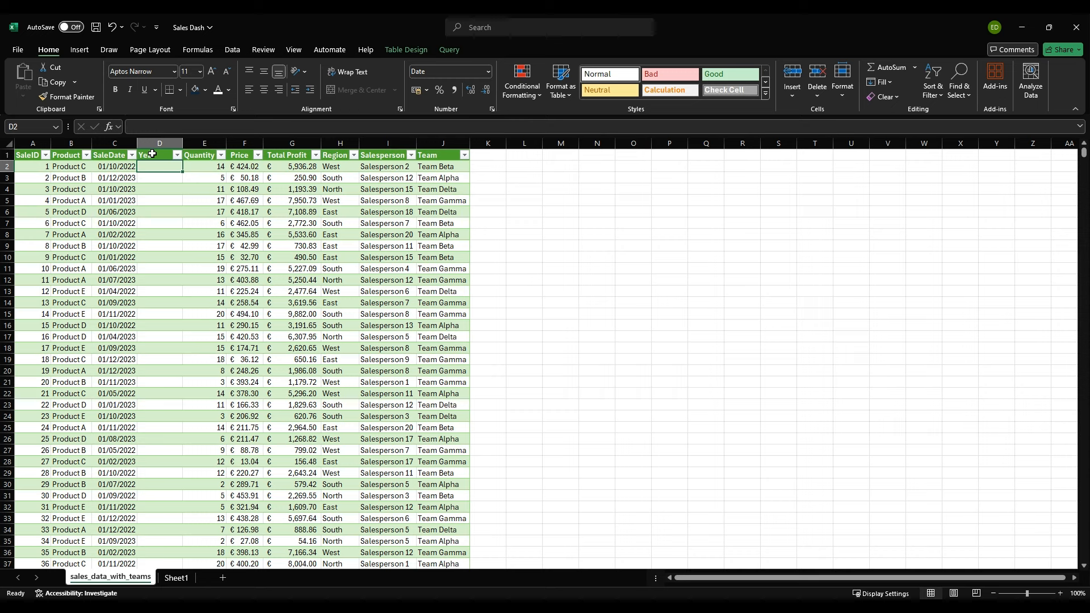
type("yea")
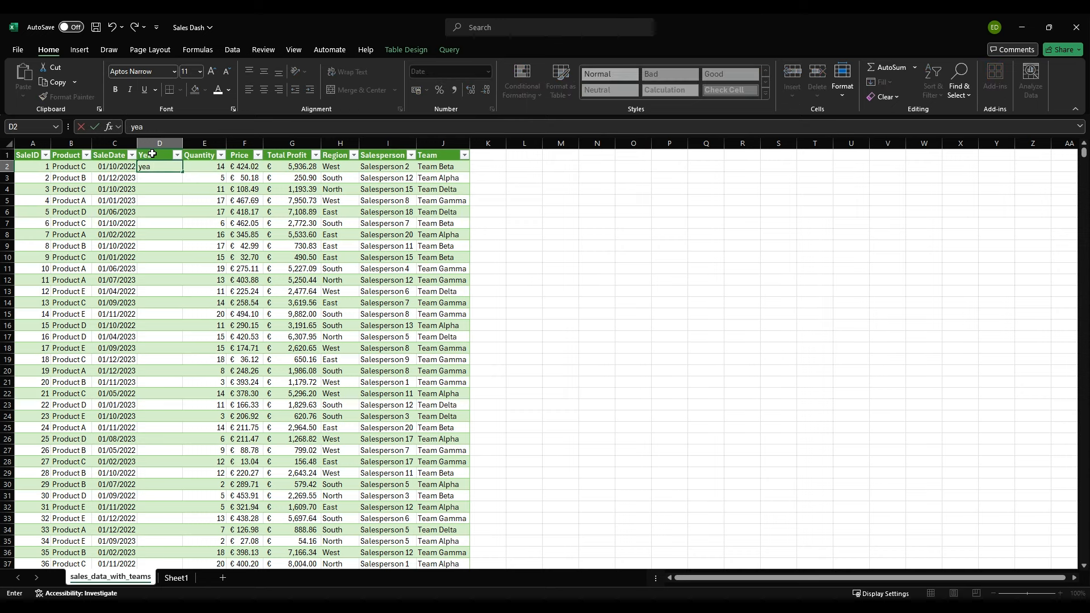
key("BackSpace")
key("BackSpace")
key("BackSpace")
type("=yea")
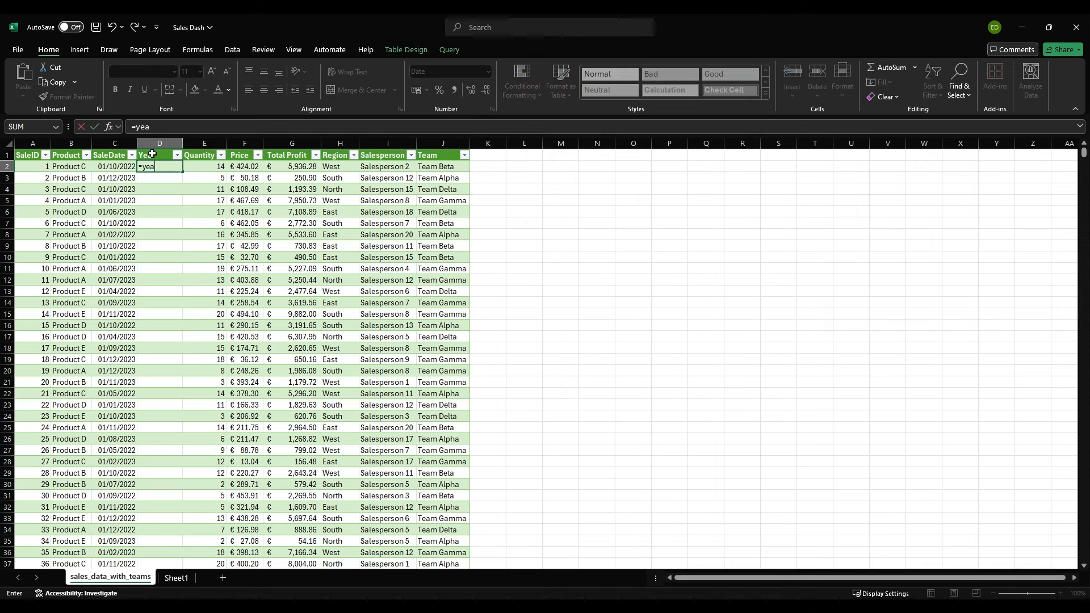
type("r(")
key("Left")
type(")")
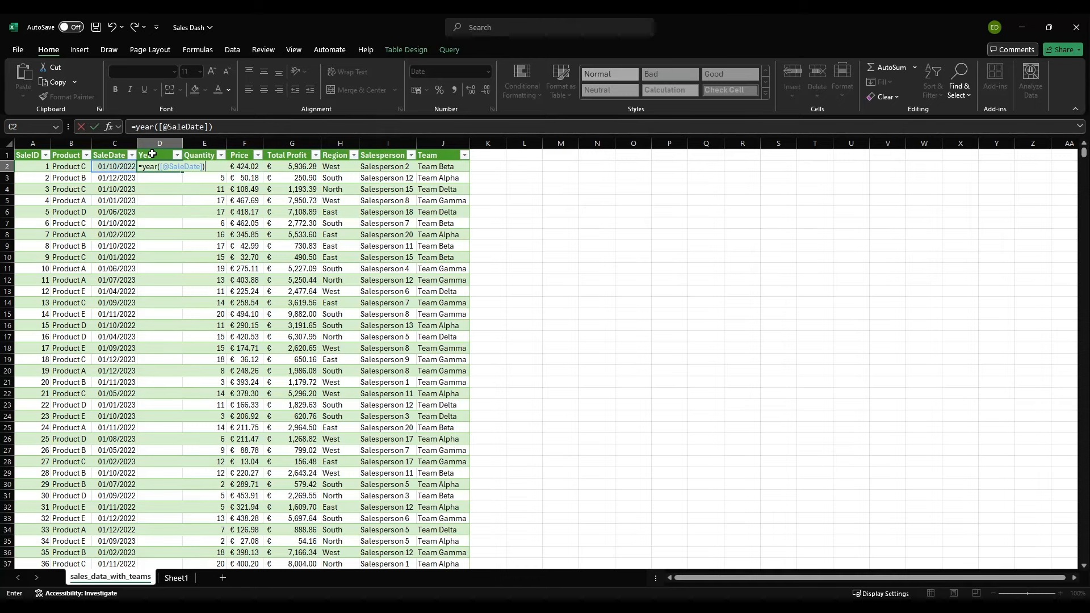
key("Return")
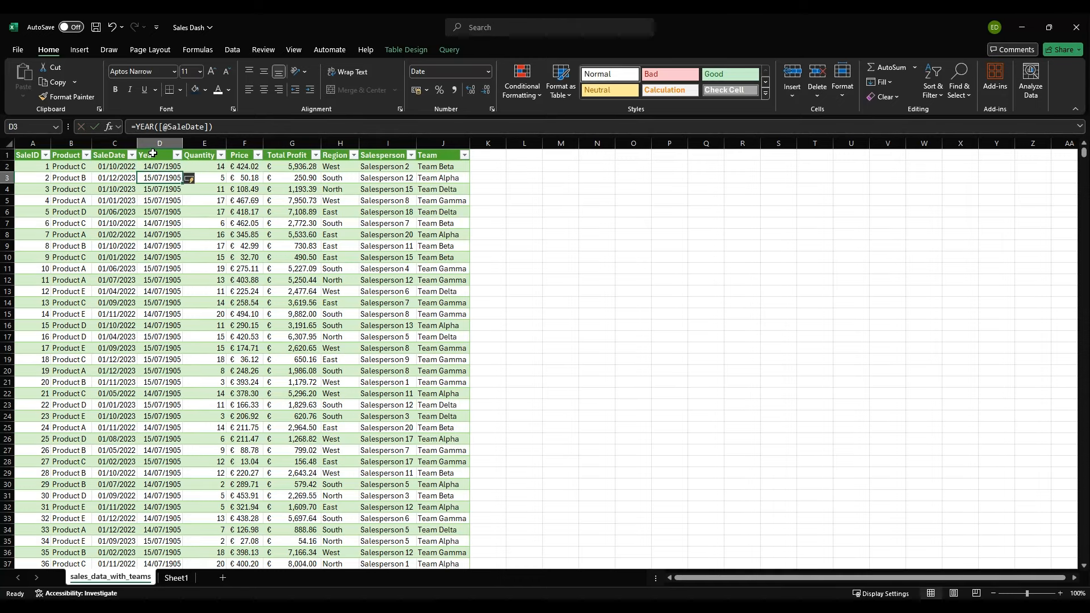
Step: Change the Year column's number format to General so the years show as whole numbers
left_click(152, 154)
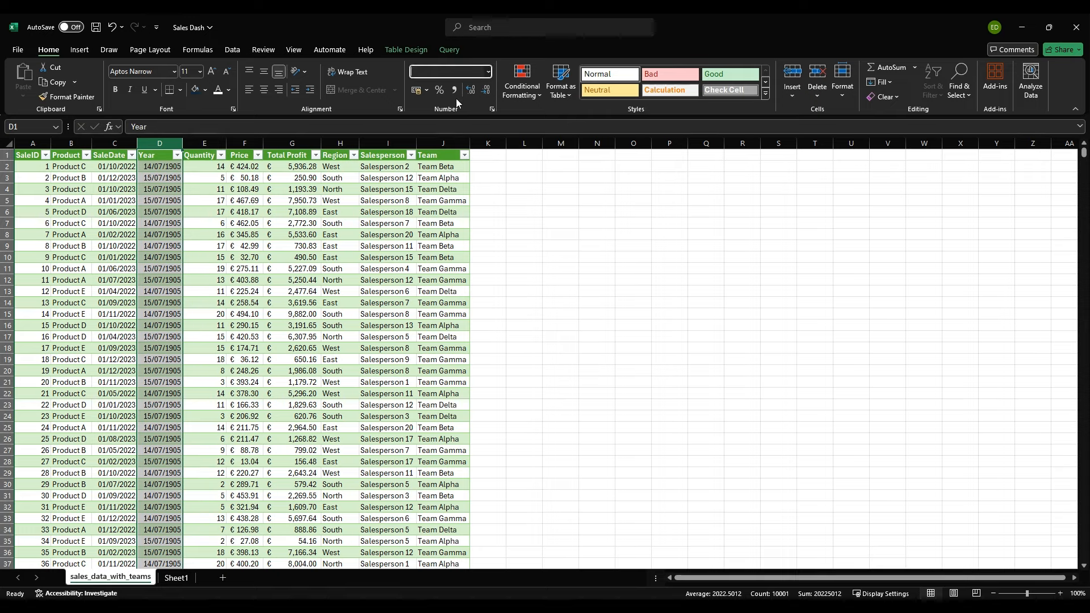
left_click(458, 113)
left_click(487, 71)
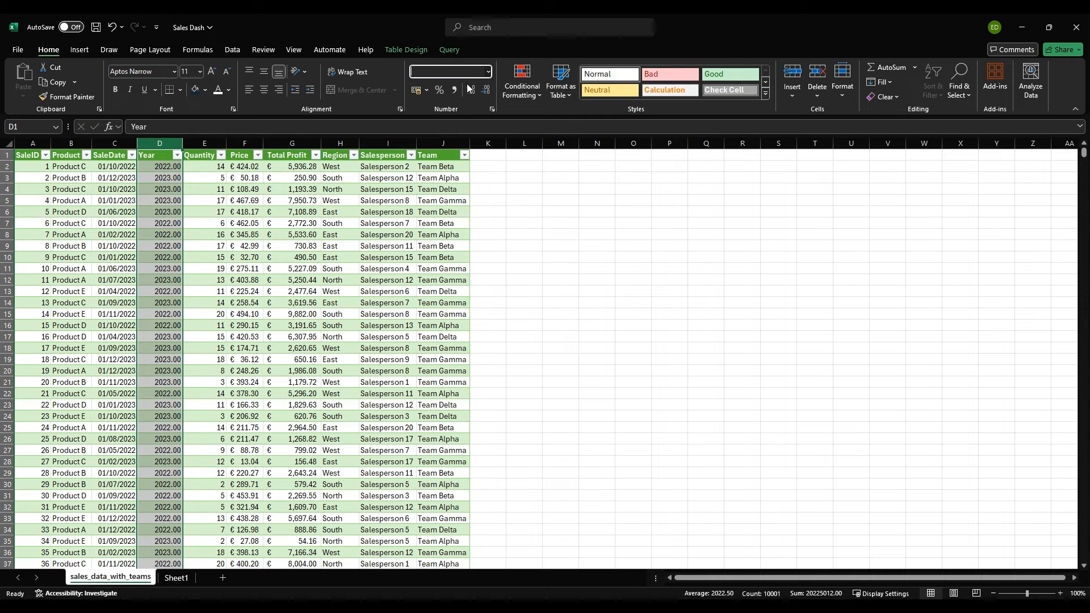
left_click(471, 89)
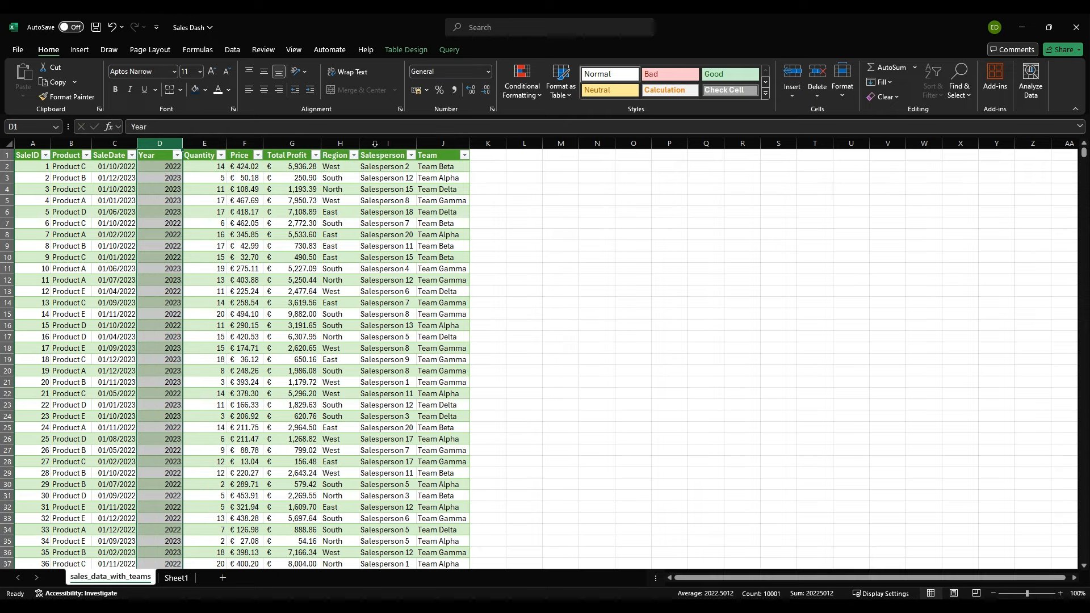
left_click(161, 180)
key("Down")
key("Down")
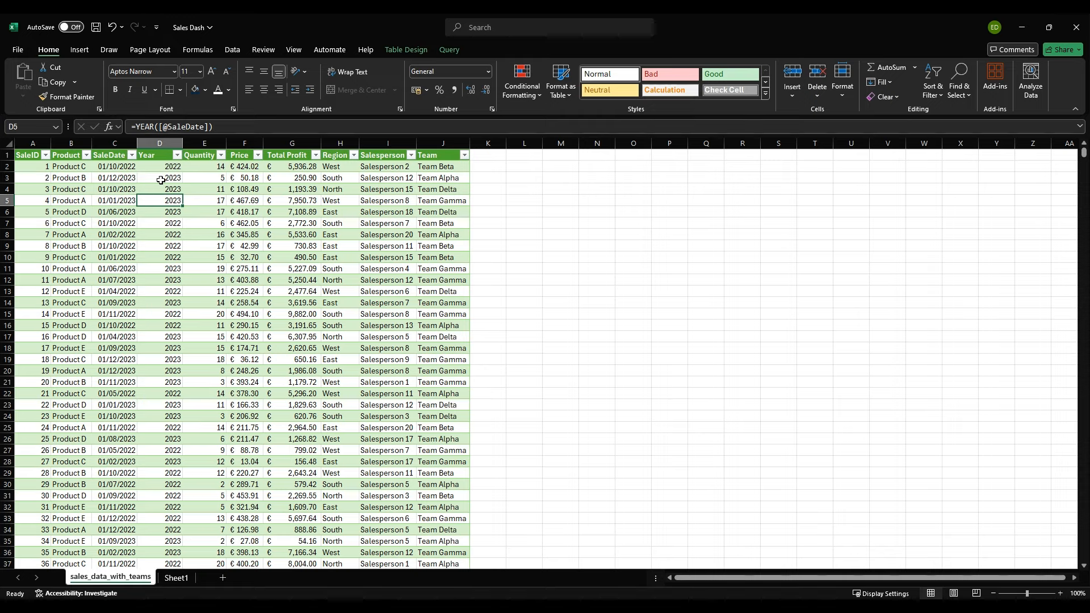
Step: Insert a new table column between SaleDate and Year with the header "Month Nr"
left_click(160, 143)
key("ctrl+shift+plus")
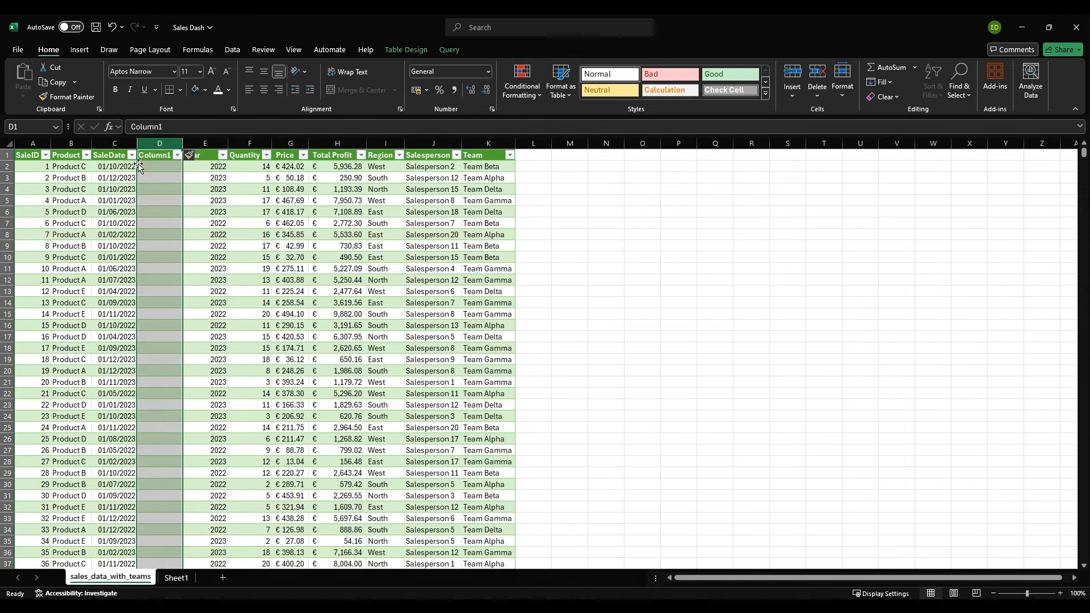
left_click(142, 155)
type("Month Nr")
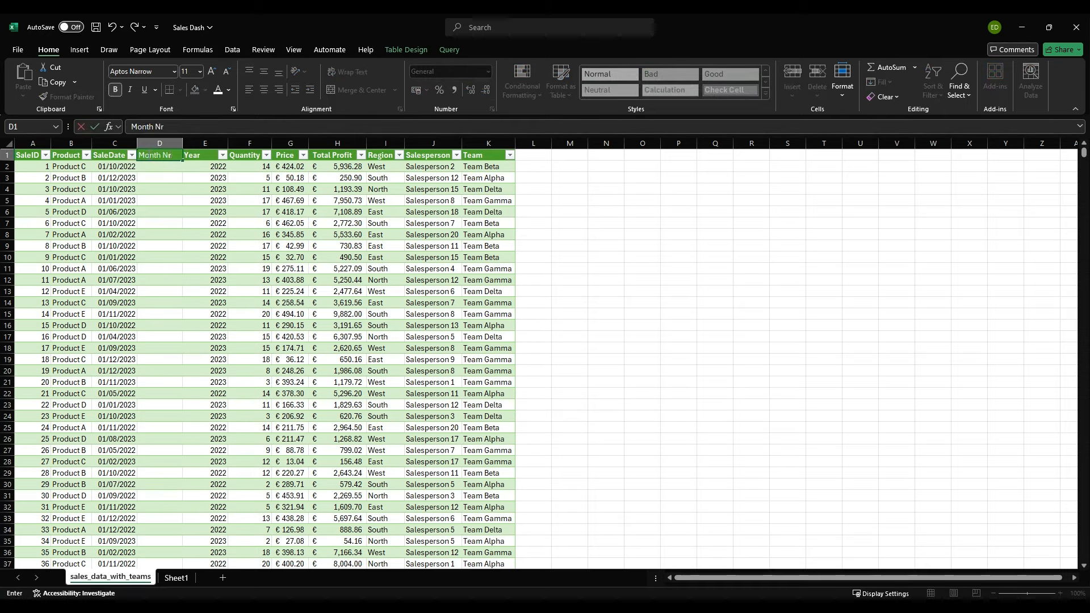
key("Return")
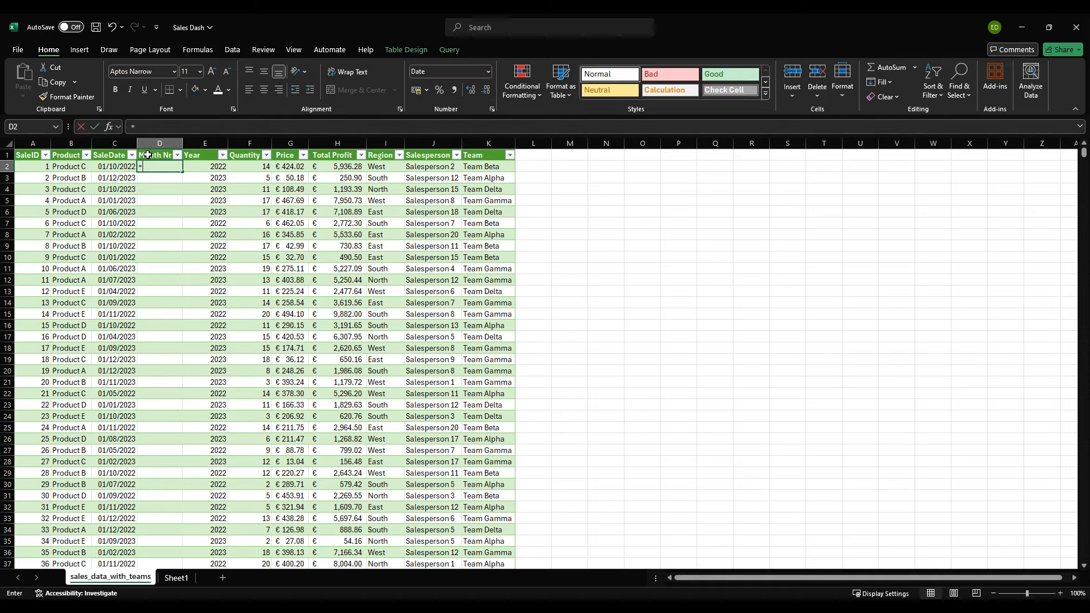
type("=MONTH(")
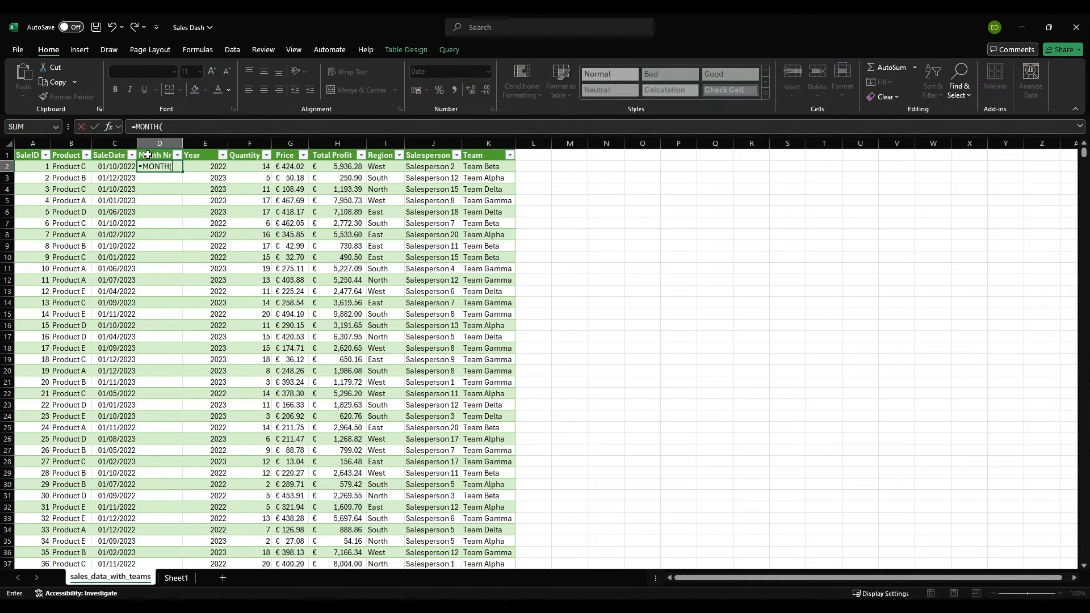
left_click(115, 167)
type(")")
key("Return")
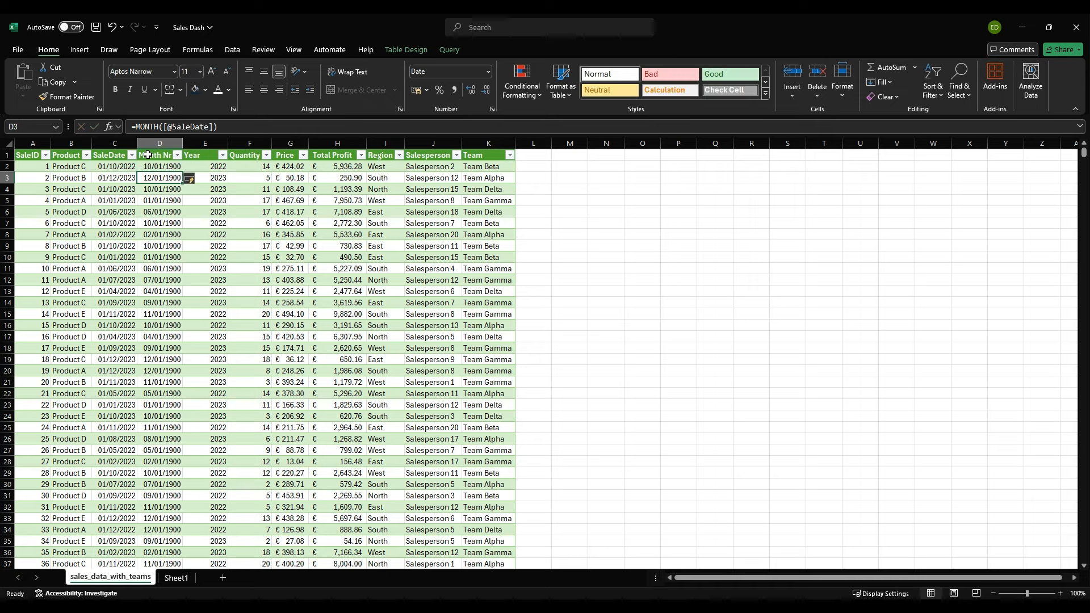
Step: Change the Month Nr column's number format to General and check the month numbers in its first rows
left_click(166, 143)
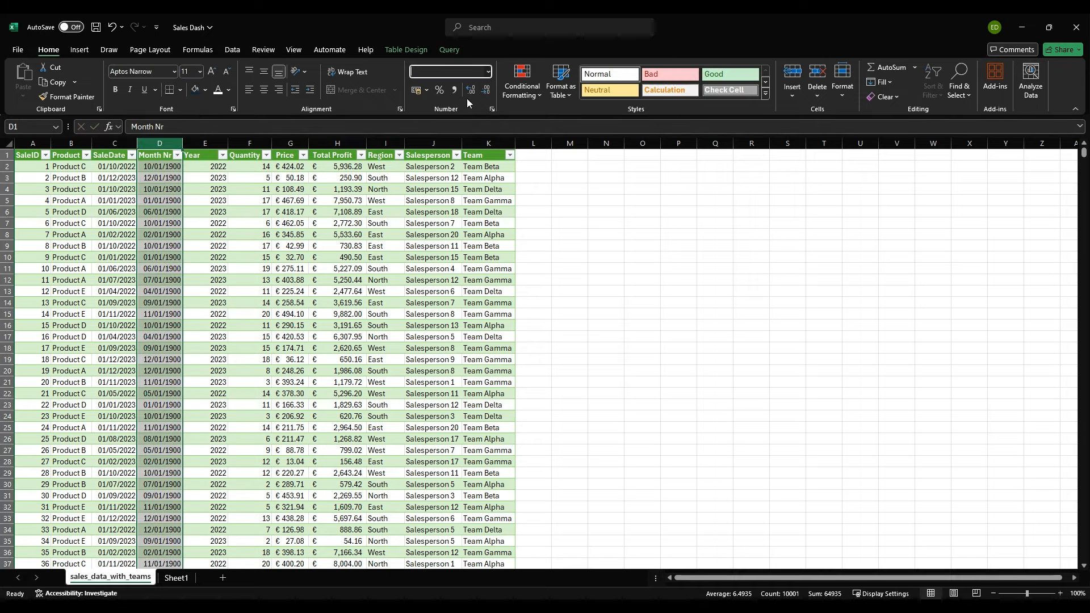
key("ctrl+shift+1")
key("ctrl+shift+grave")
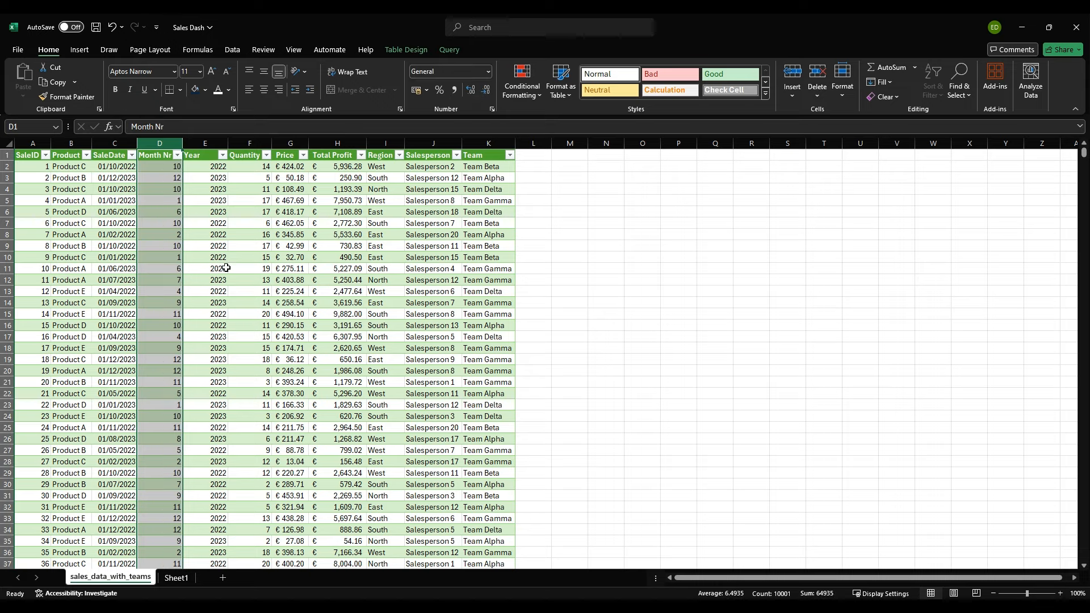
left_click(202, 206)
left_click_drag(165, 166, 159, 326)
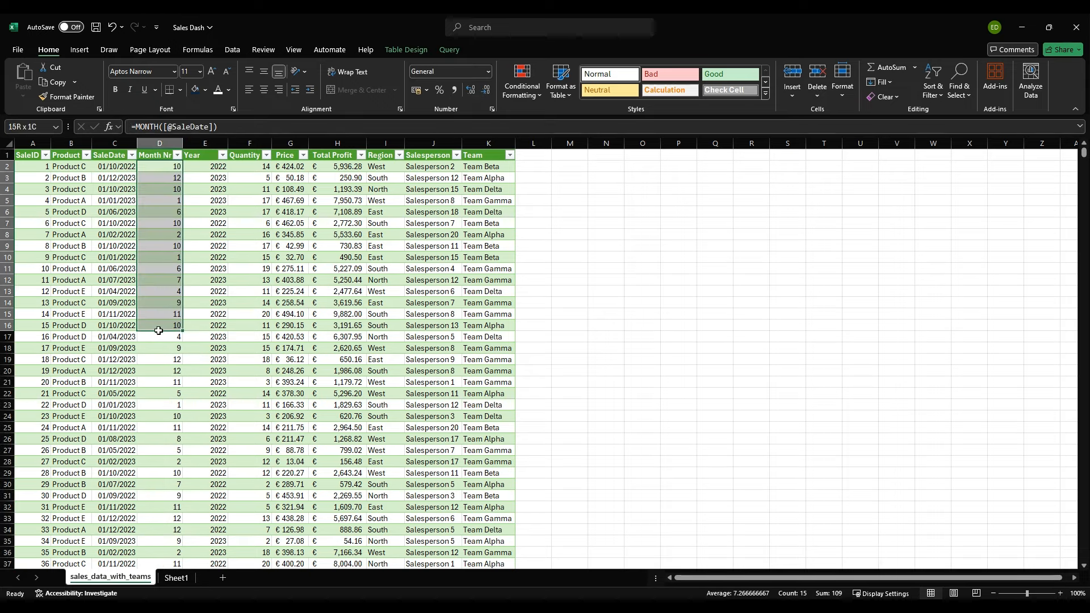
left_click(160, 304)
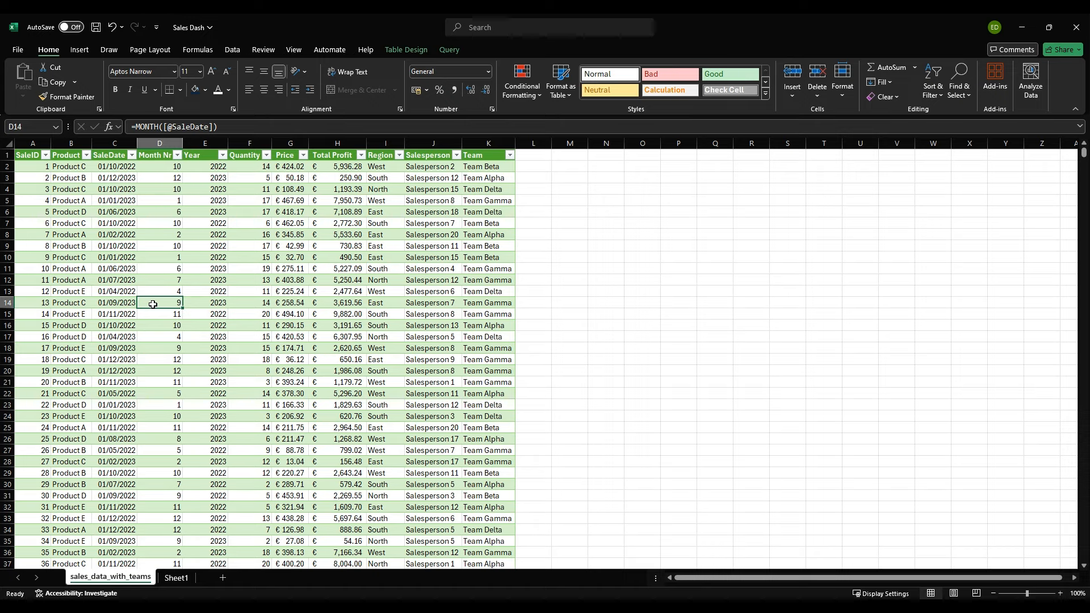
left_click(166, 168)
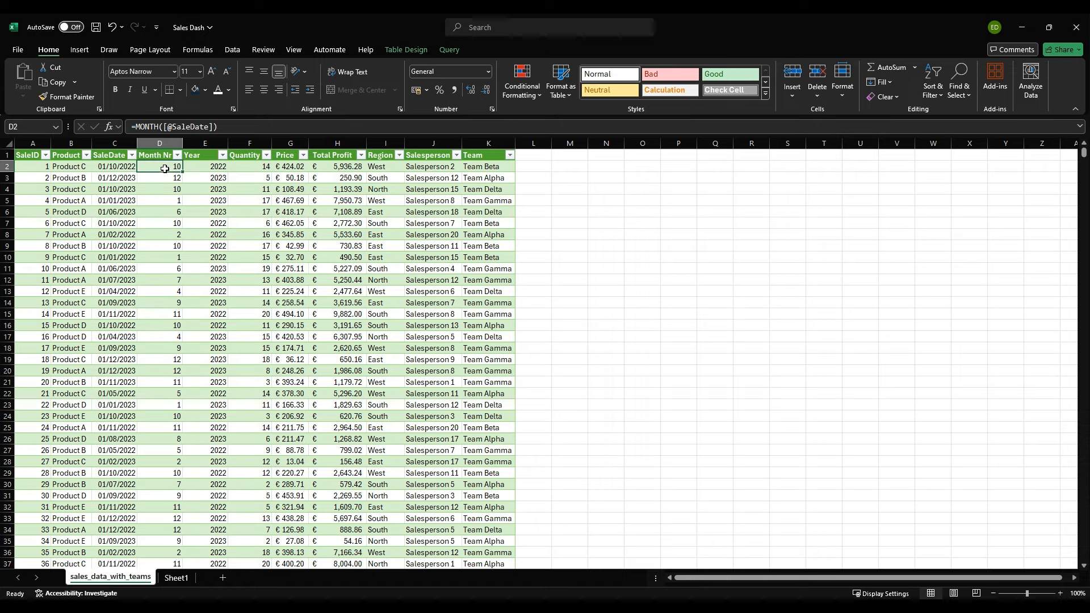
left_click(194, 167)
left_click(155, 165)
left_click(161, 176)
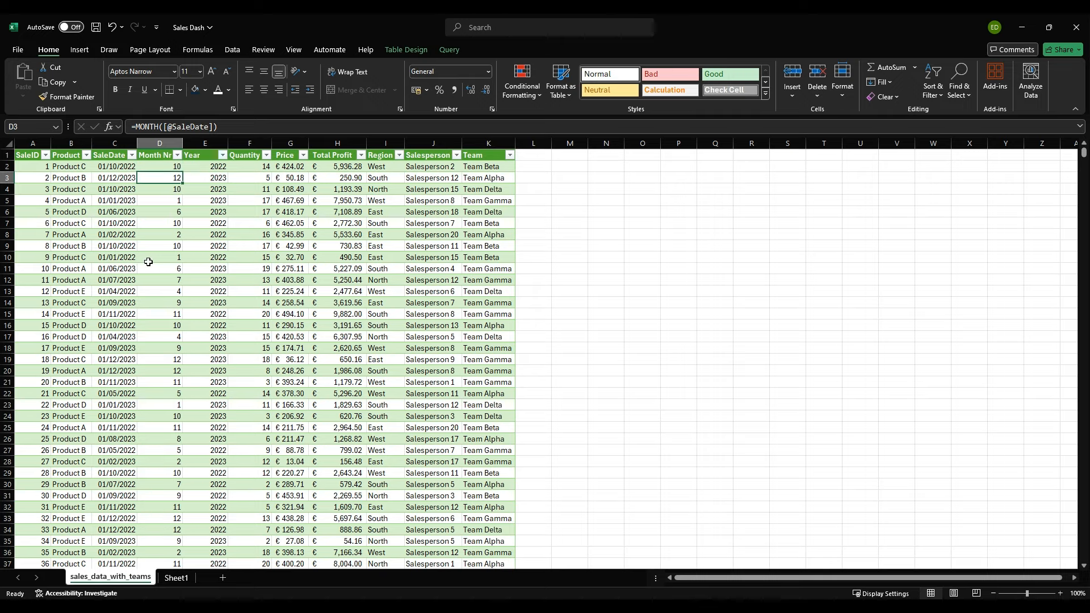
Step: Rename the worksheet Sheet1 as Lookups
double_click(176, 578)
type("Lookups")
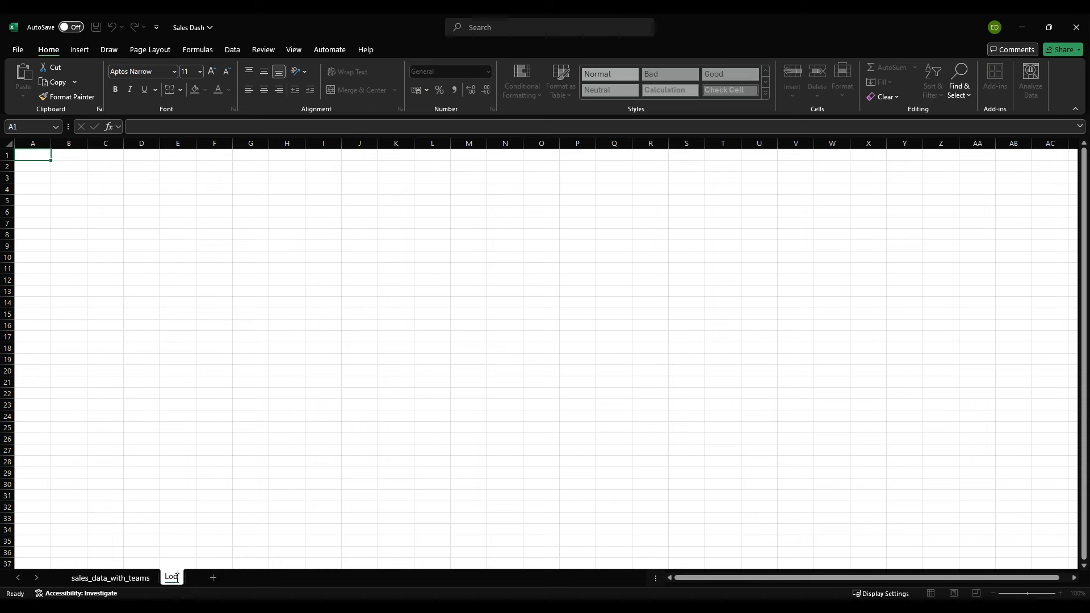
key("Return")
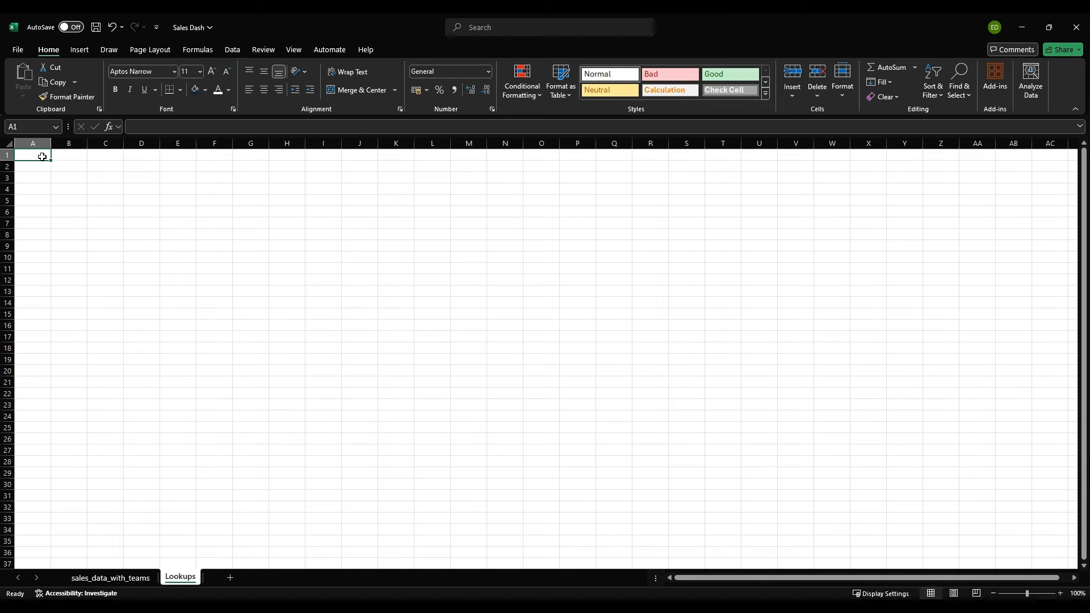
Step: Enter the headers "Month nr" in A1 and "Month" in B1 of the Lookups sheet
type("M")
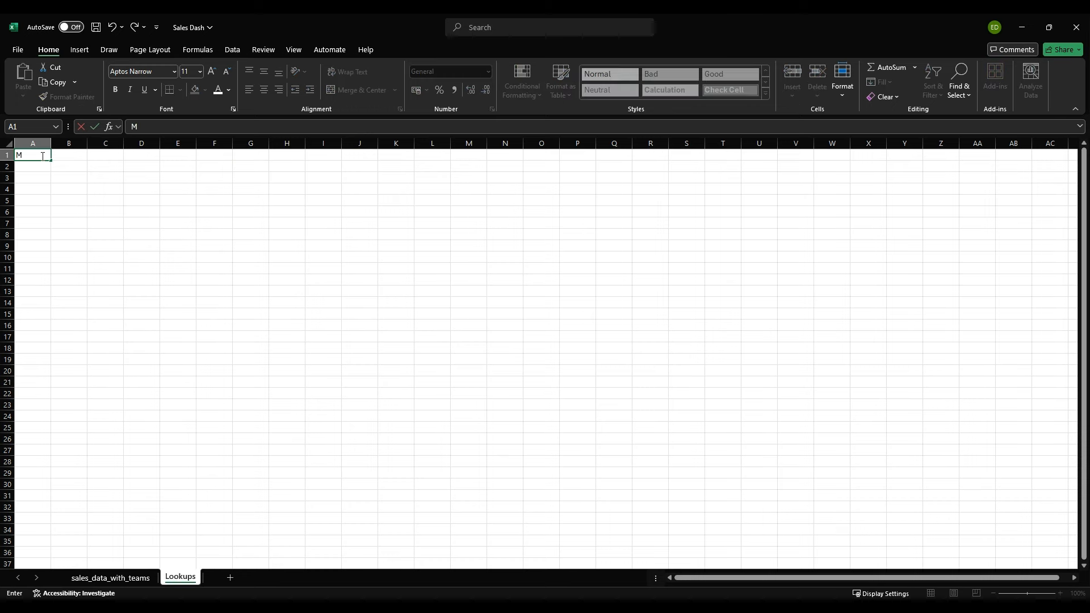
type("onth n")
key("Tab")
type("Month")
key("Return")
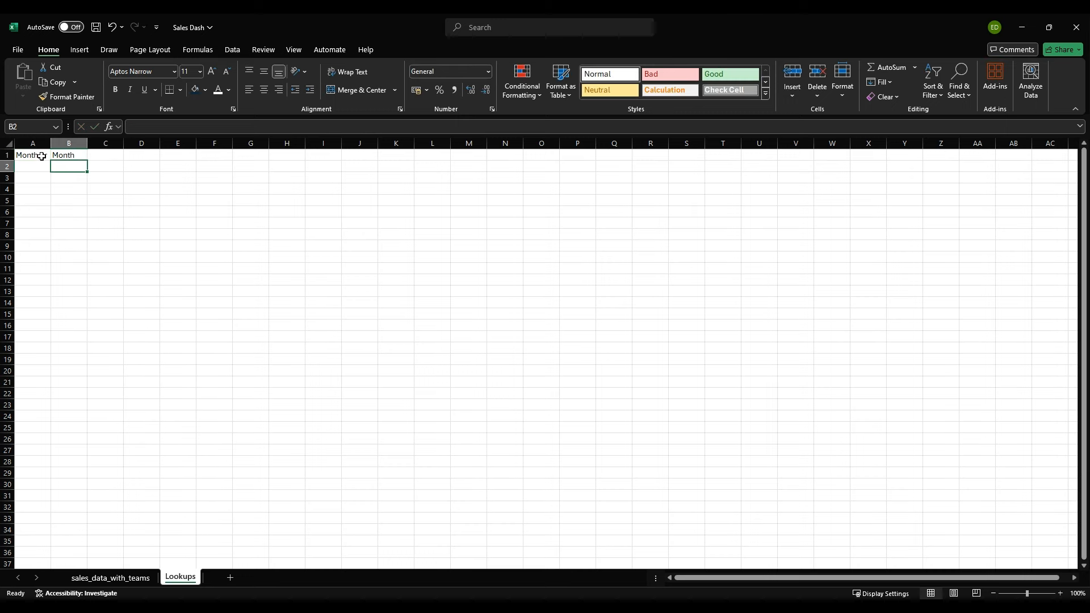
Step: Fill A2:A13 under Month nr with the month numbers 1 to 12 as a continued series
left_click(37, 161)
type("1")
key("Return")
type("2")
key("Return")
type("3")
key("Return")
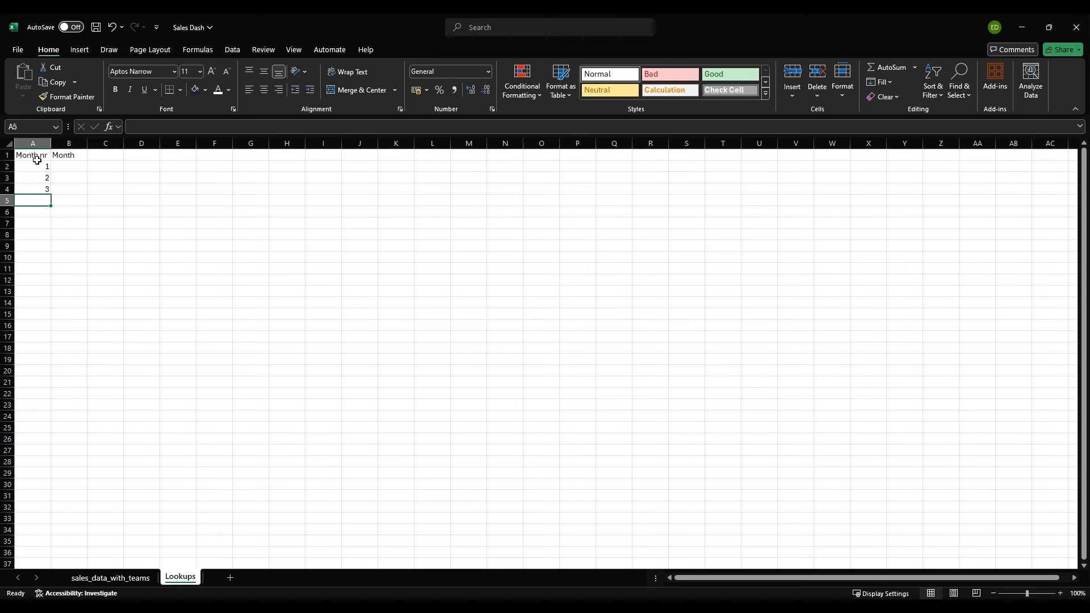
left_click_drag(37, 164, 44, 296)
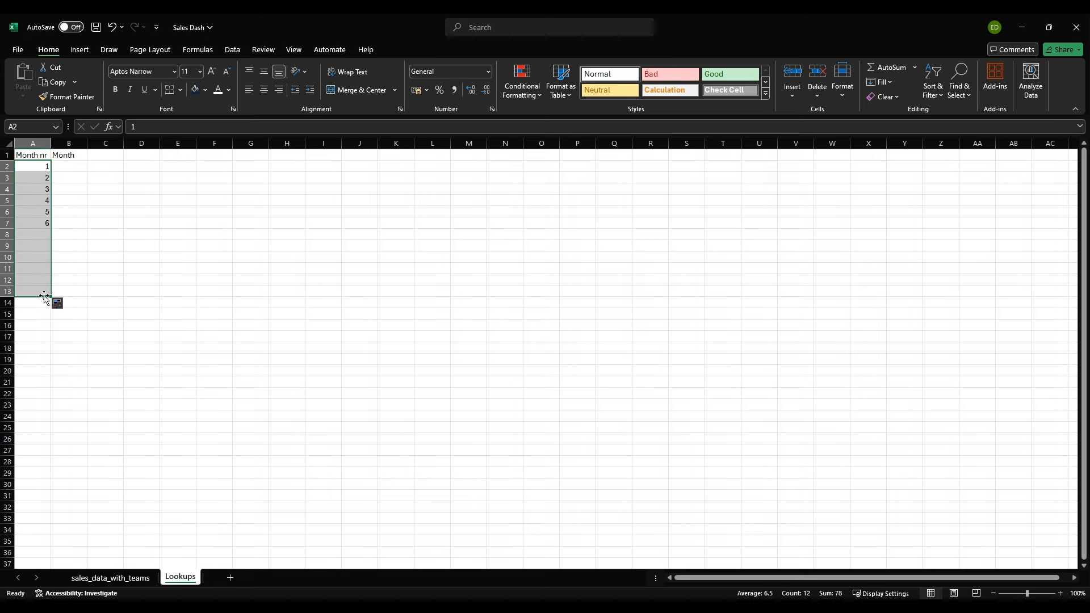
Step: Fill B2:B13 under Month with the month names January to December as a continued series
left_click(73, 166)
type("Janua")
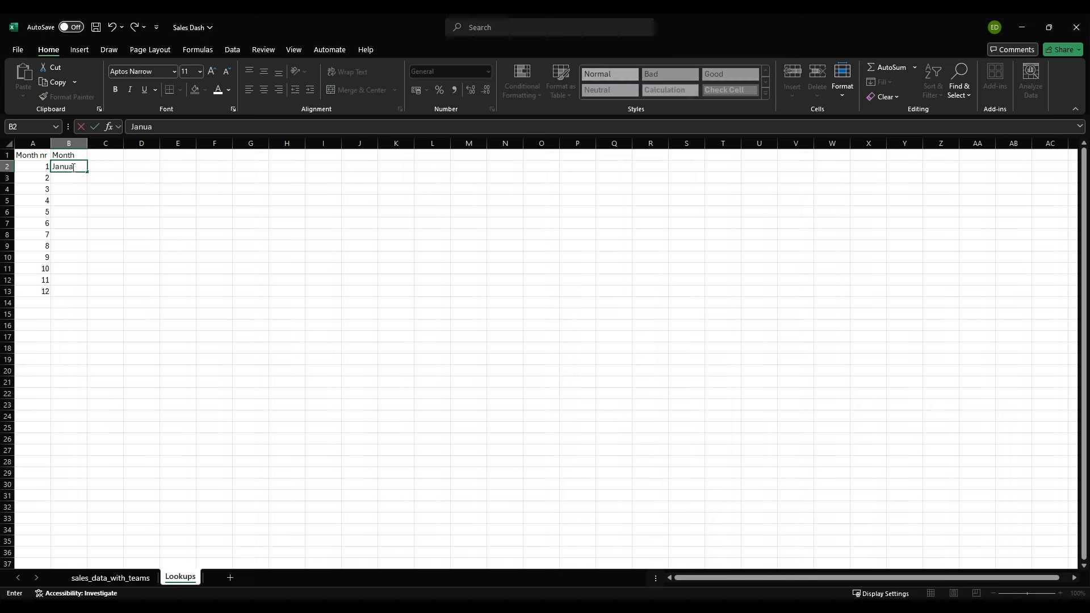
type("ry")
key("Return")
type("Februa")
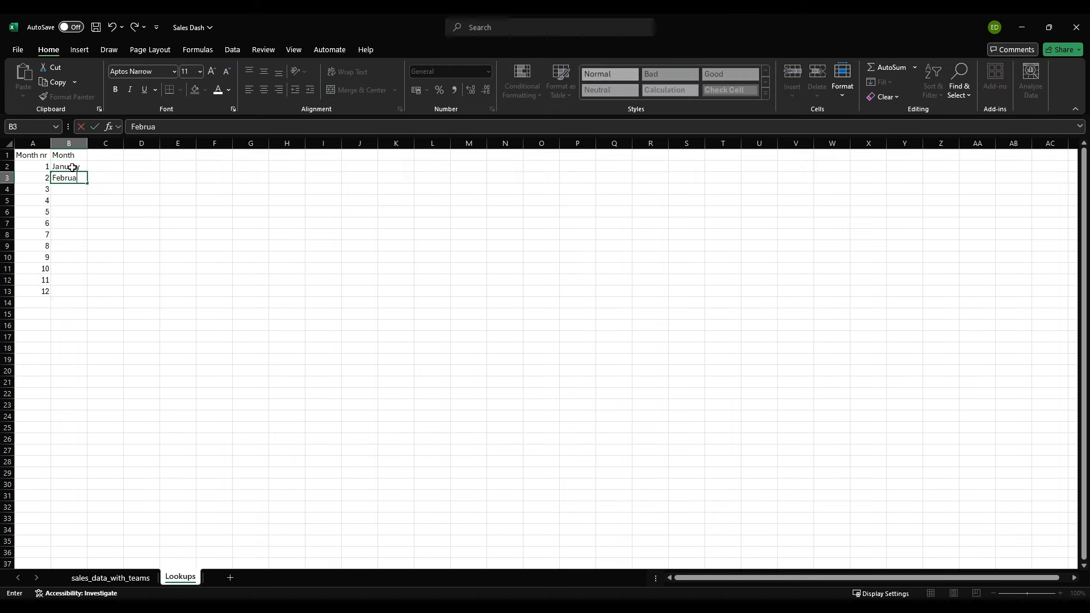
type("ry")
key("Return")
left_click_drag(73, 167, 86, 296)
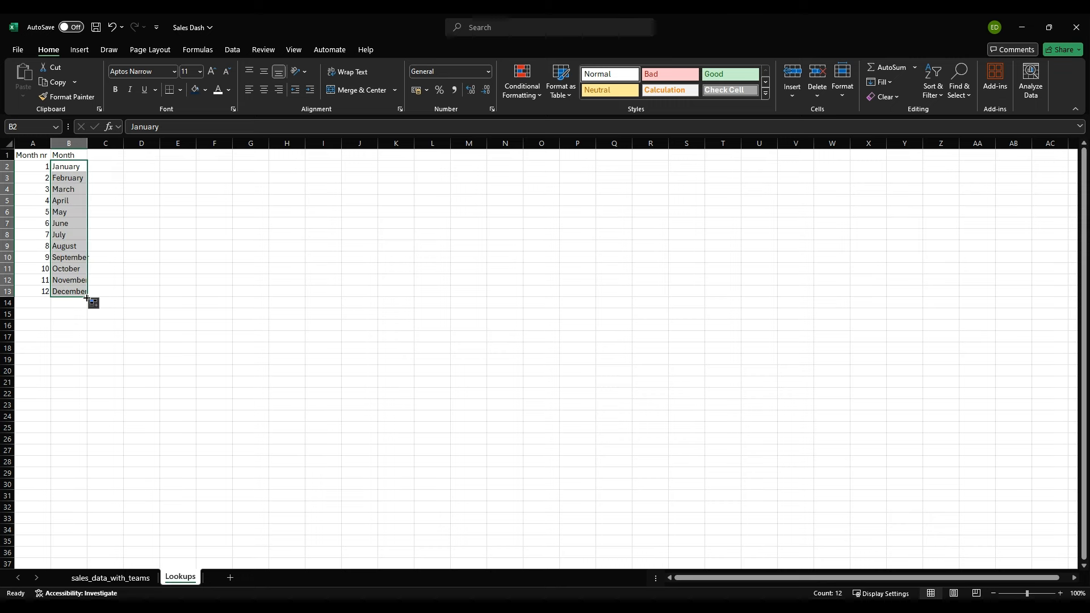
left_click(53, 326)
Step: Format the month list A1:B13 as a table with headers and name the table Month_Lookup
left_click_drag(37, 158, 81, 293)
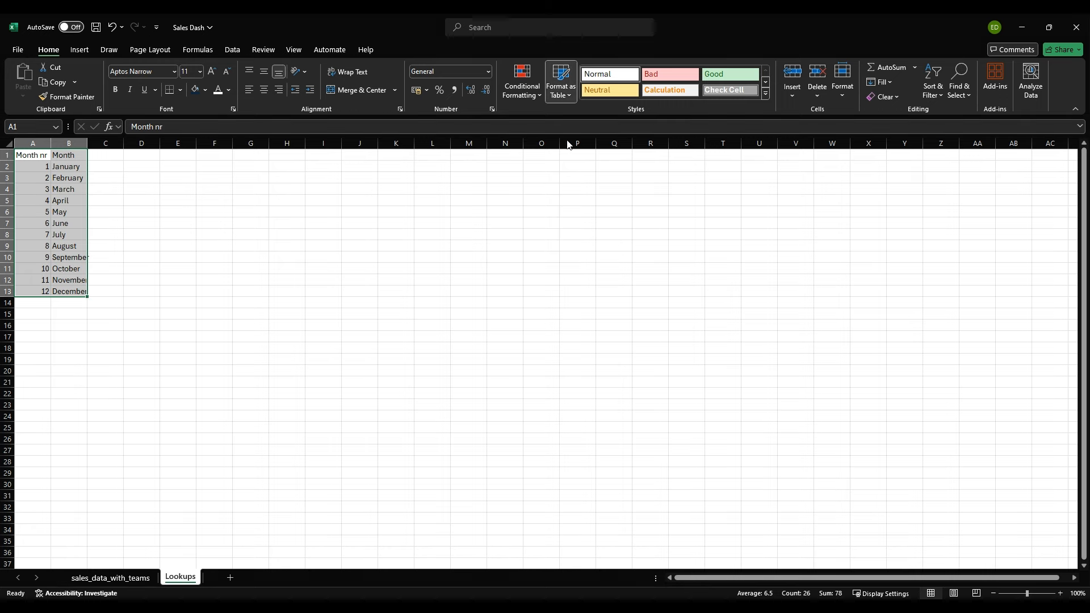
key("Return")
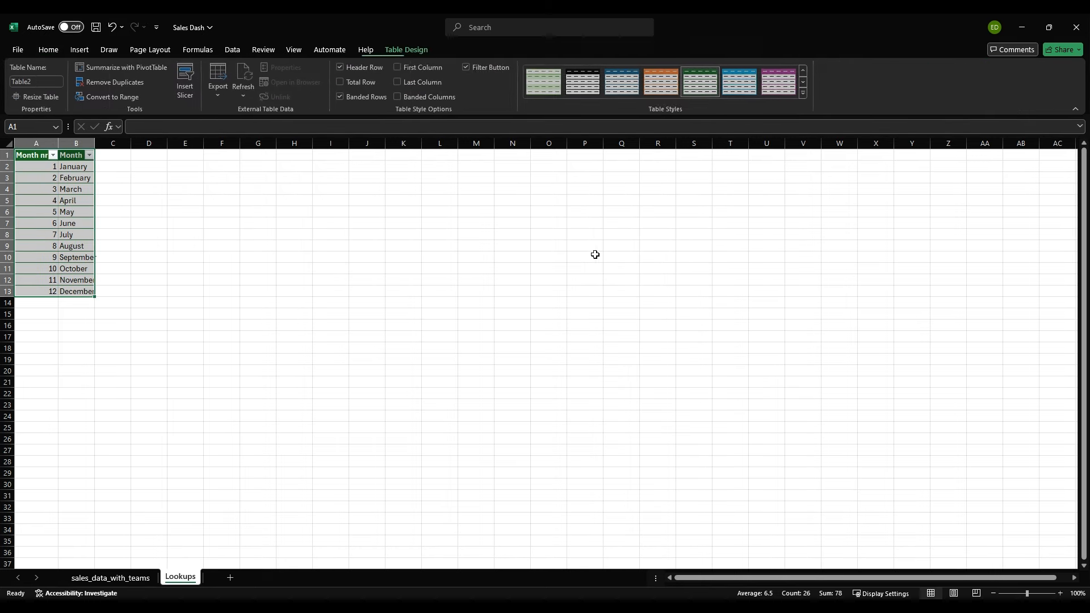
left_click(17, 83)
double_click(35, 85)
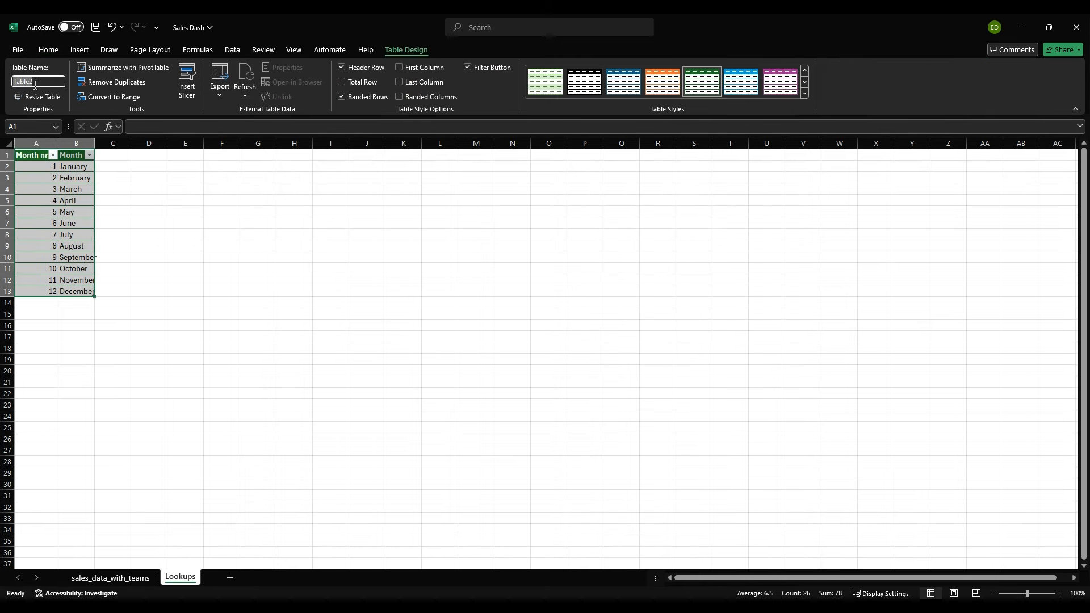
type("Month_Lookup")
key("Return")
Step: Widen columns A and B of the Lookups sheet so the headers and month names fit
left_click(142, 210)
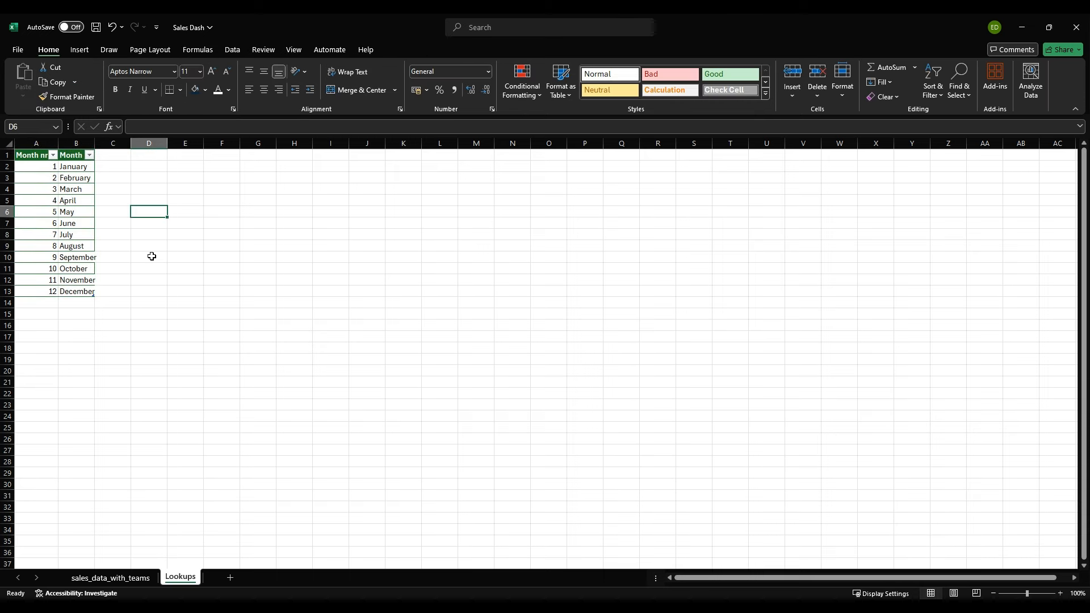
double_click(95, 143)
left_click_drag(59, 142, 70, 142)
Step: Add a new worksheet directly after sales_data_with_teams and name it Yearly Data
left_click(124, 578)
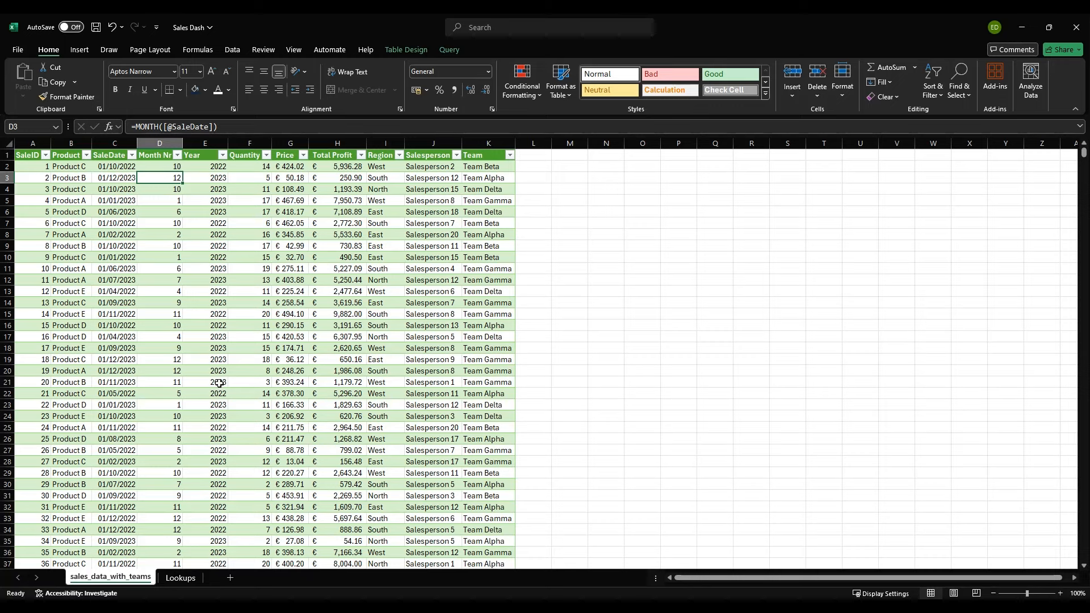
left_click(230, 577)
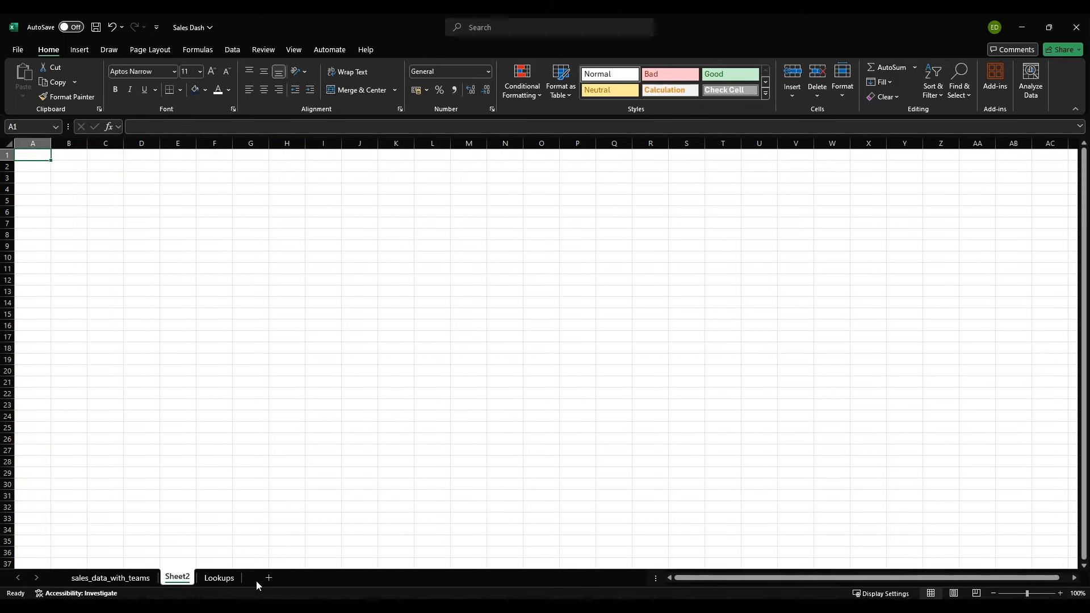
left_click(22, 163)
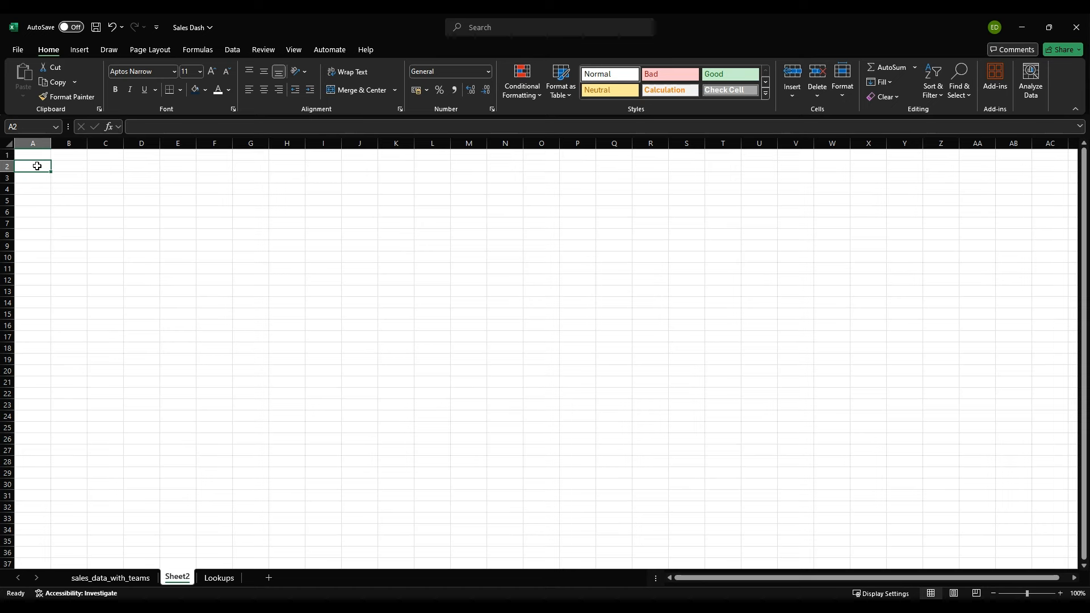
double_click(180, 575)
type("Yearly")
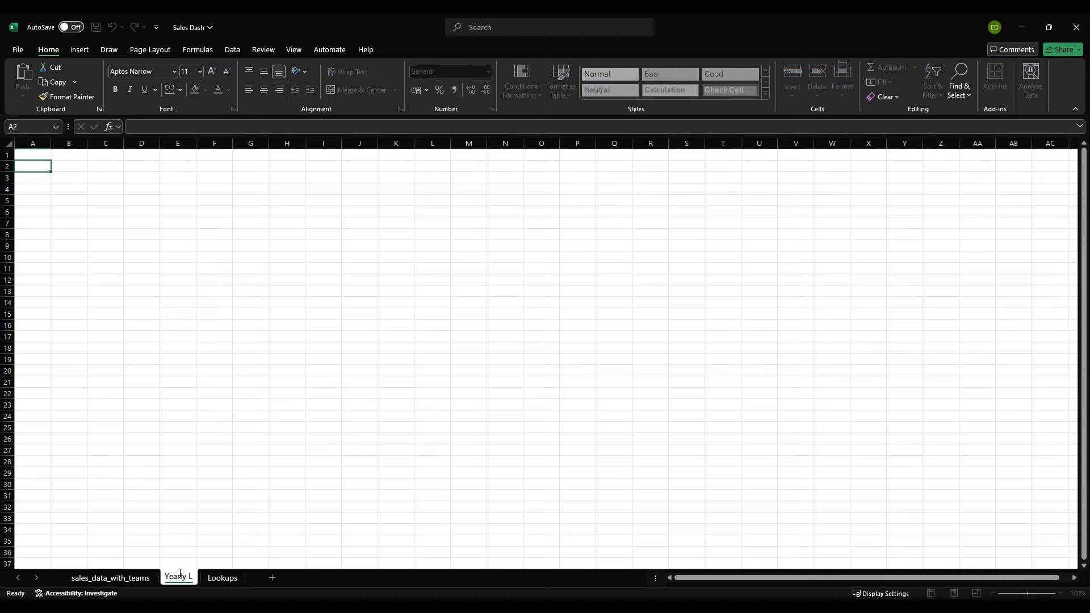
type(" Data")
key("Return")
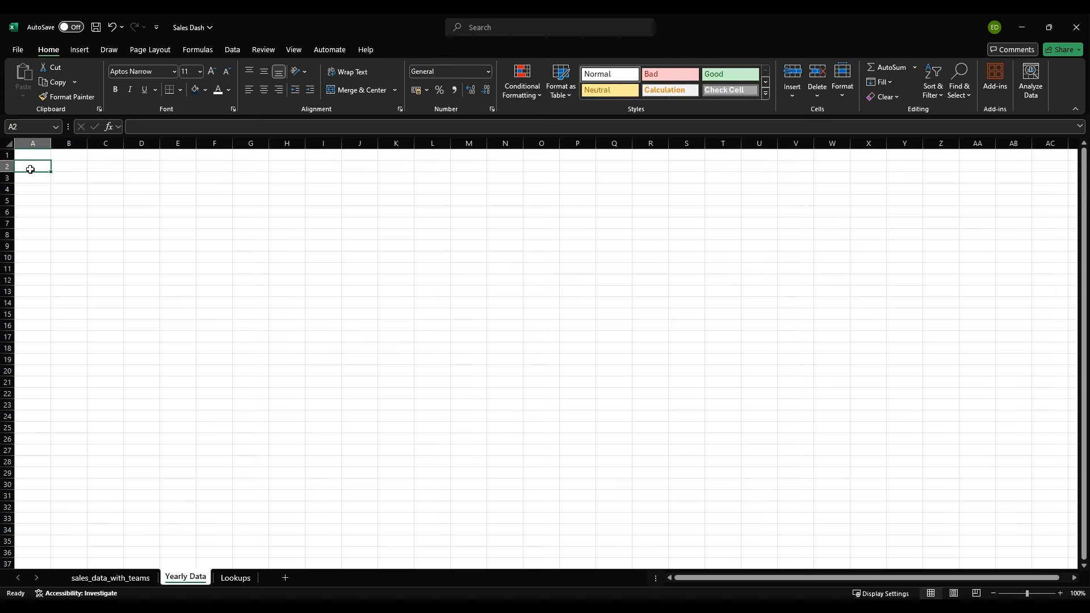
Step: Enter the header "Month" in A2 of Yearly Data and check the Month Nr column in the sales_data_with_teams sheet
type("Month")
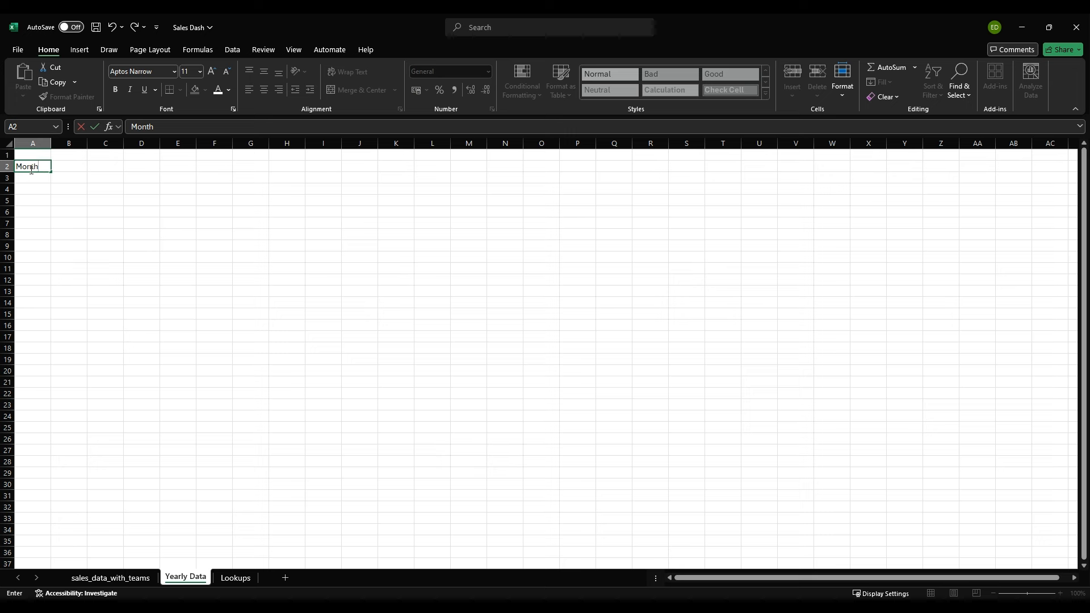
key("Return")
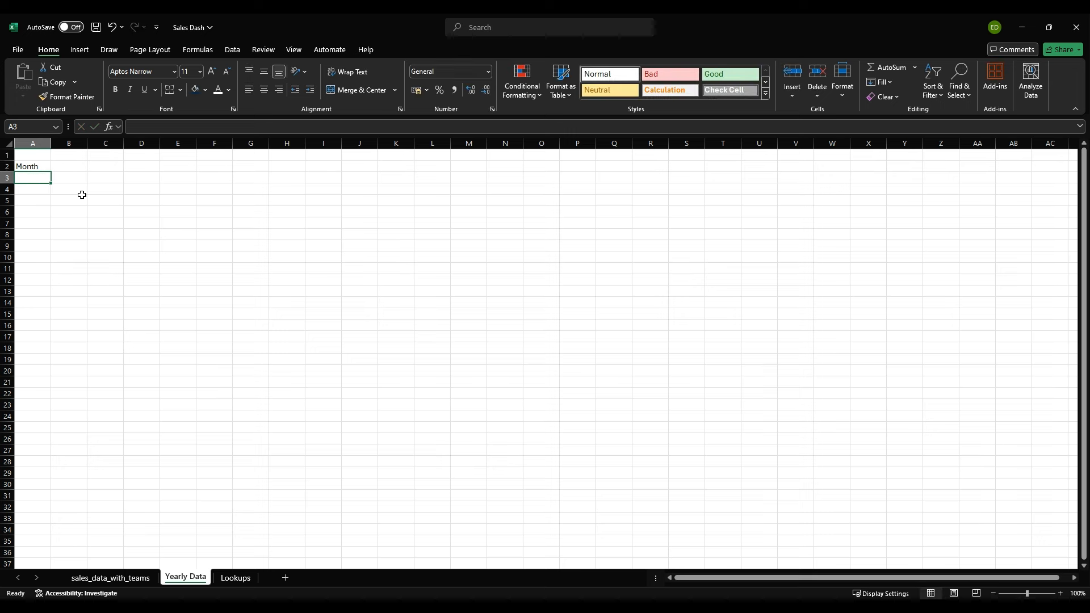
left_click(113, 578)
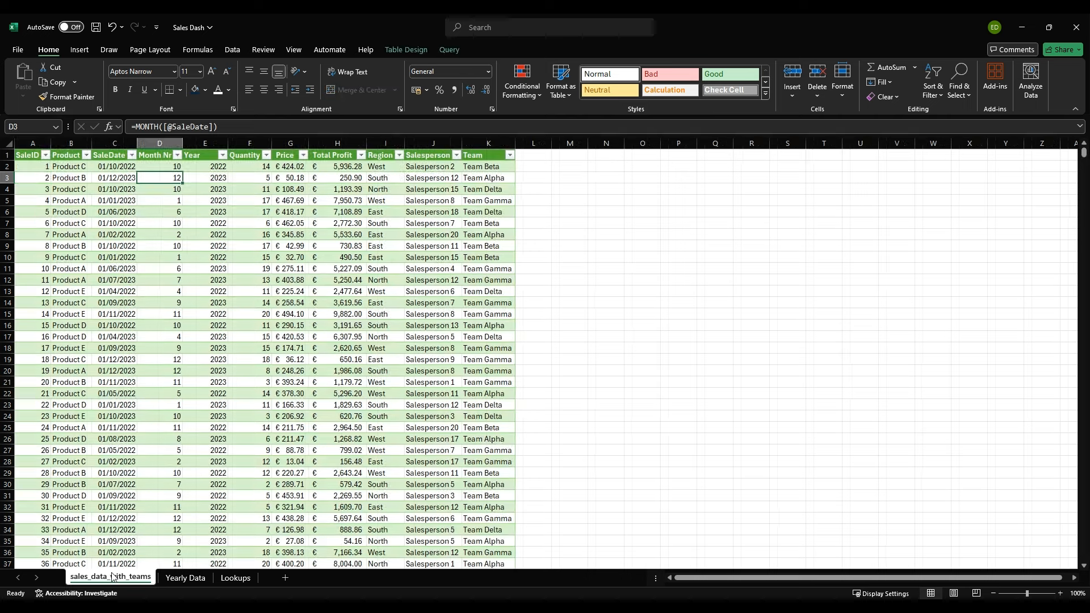
left_click_drag(153, 164, 155, 179)
left_click(154, 190)
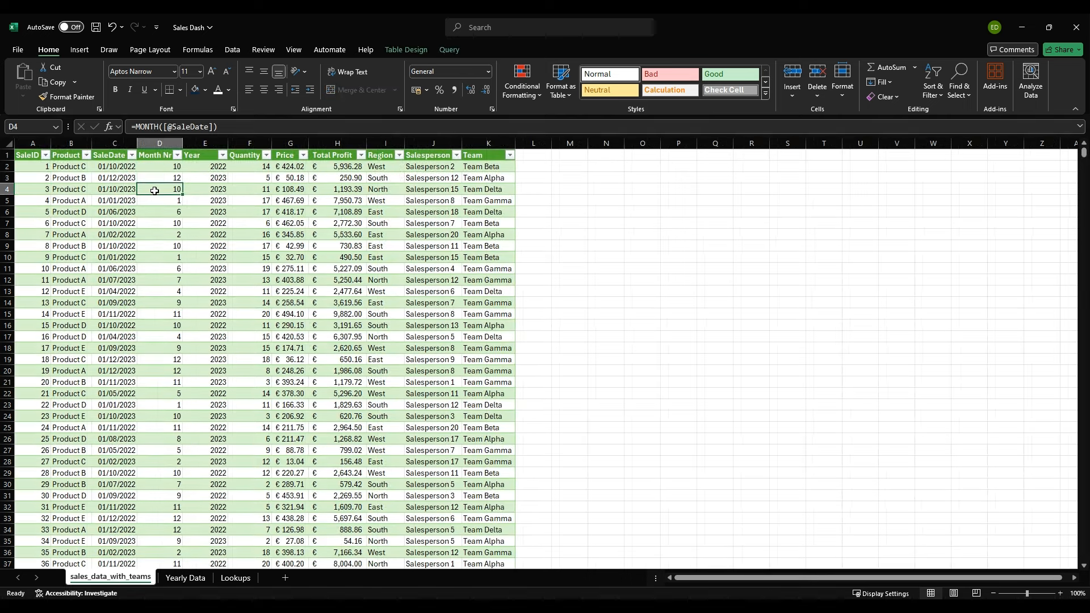
left_click(185, 578)
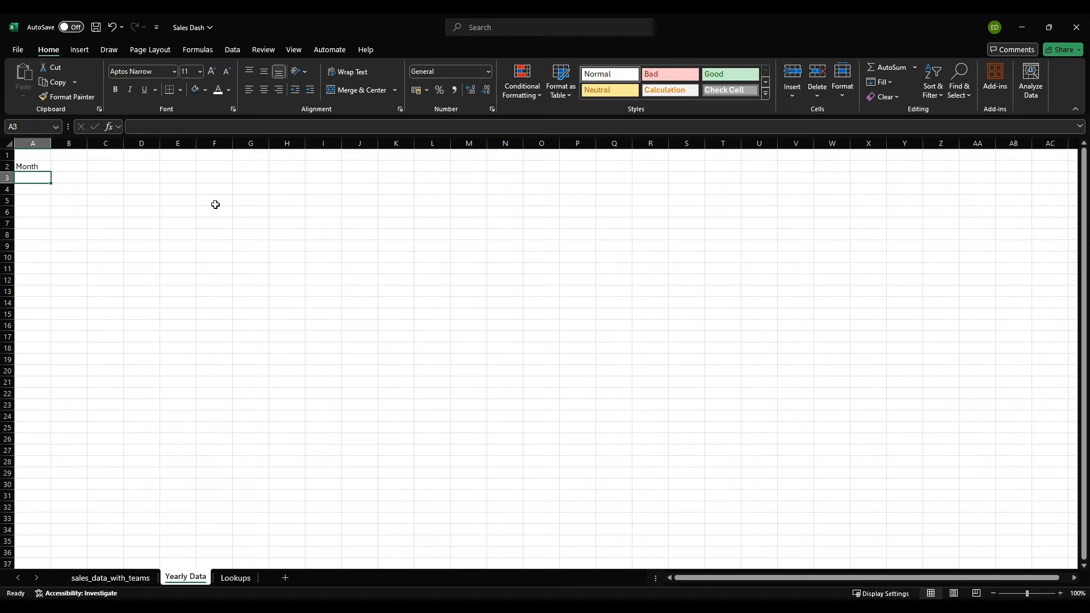
Step: List the distinct month numbers from A3 of Yearly Data with the formula =UNIQUE(sales_data_with_teams[Month Nr])
type("=uni")
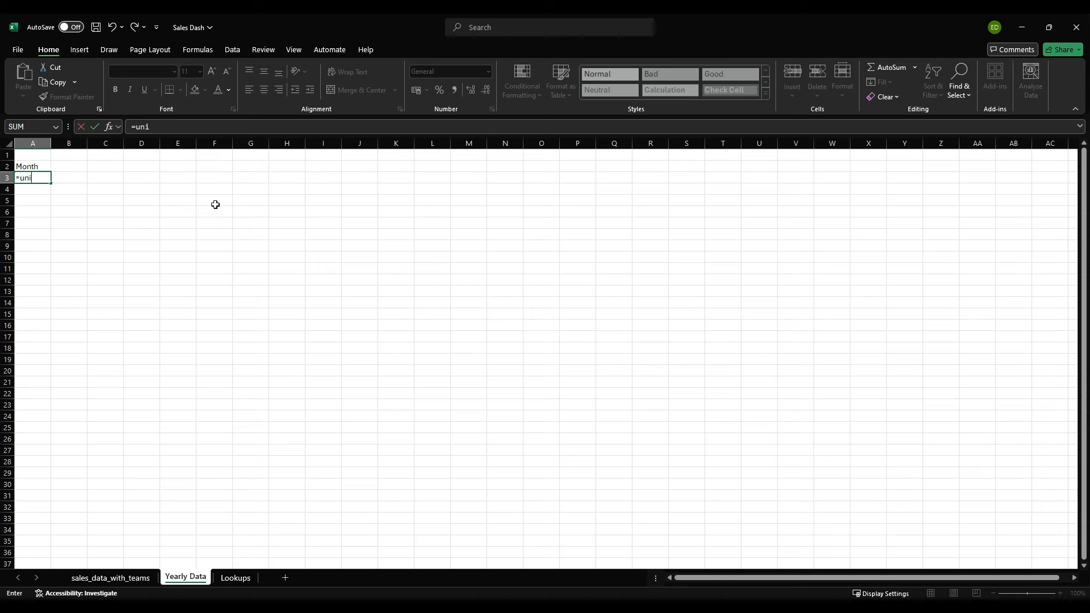
key("Tab")
type("sales_data_with_teams[")
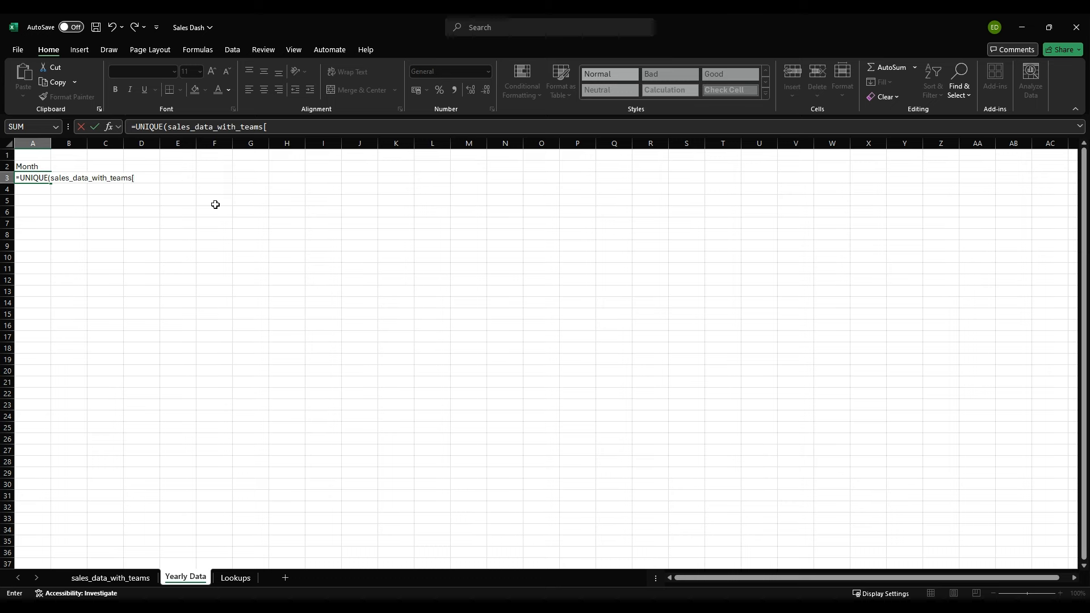
type("Month Nr]")
key("Return")
key("Down")
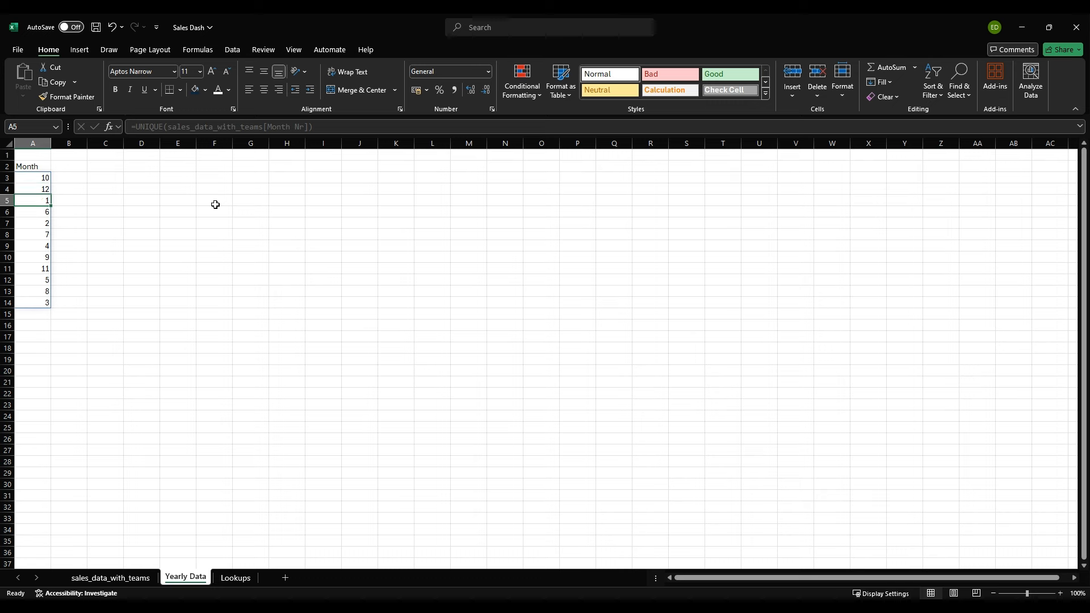
left_click(40, 177)
left_click(35, 188)
left_click(38, 200)
left_click(37, 214)
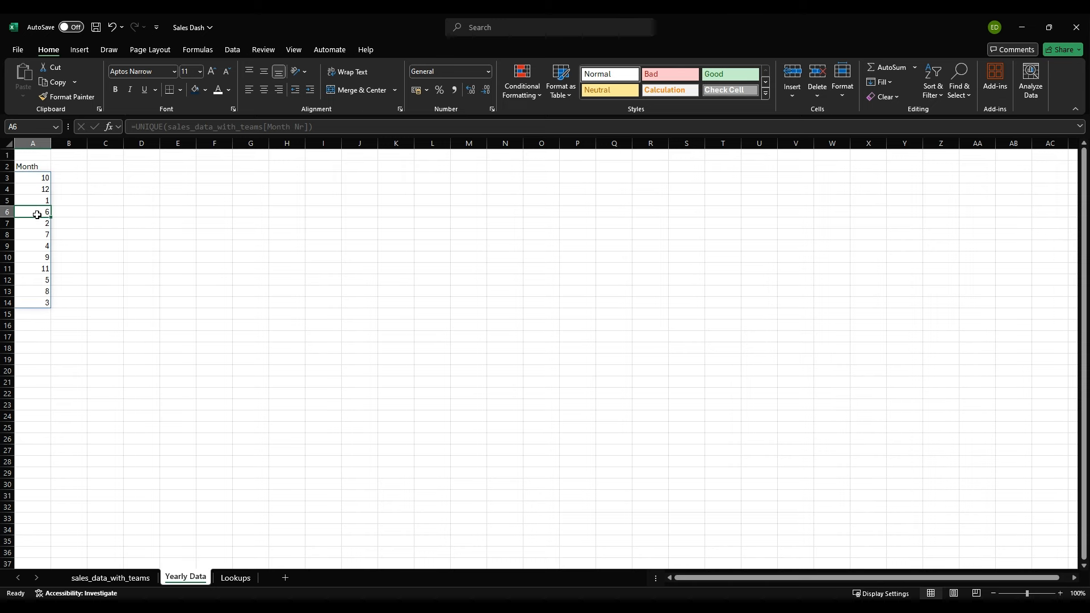
left_click(40, 177)
left_click(38, 186)
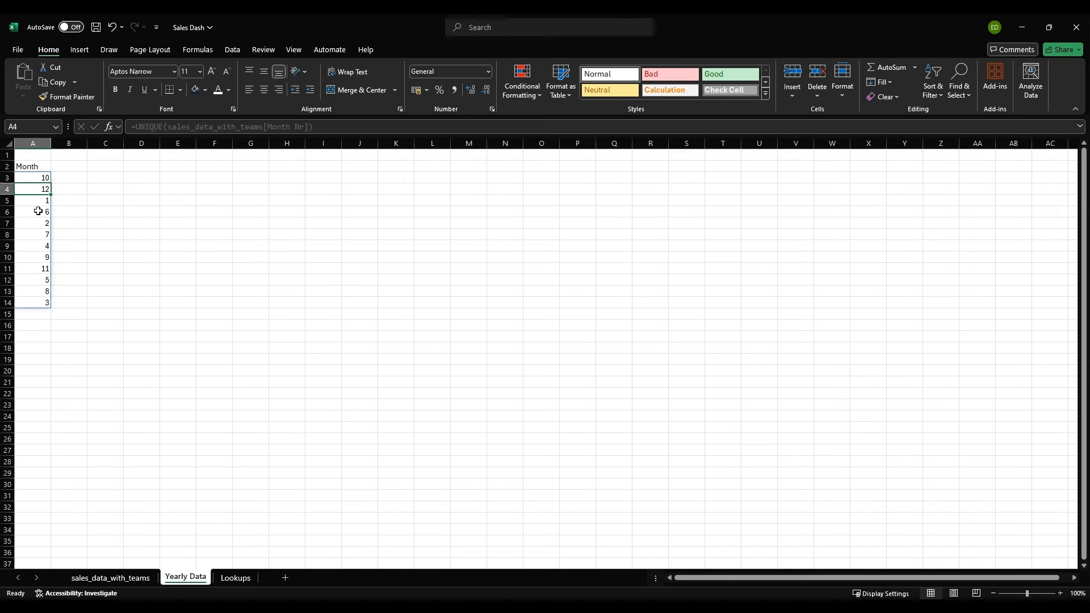
Step: Sort the month list by changing the formula in A3 to =UNIQUE(SORT(sales_data_with_teams[Month Nr]))
left_click(25, 176)
left_click(164, 126)
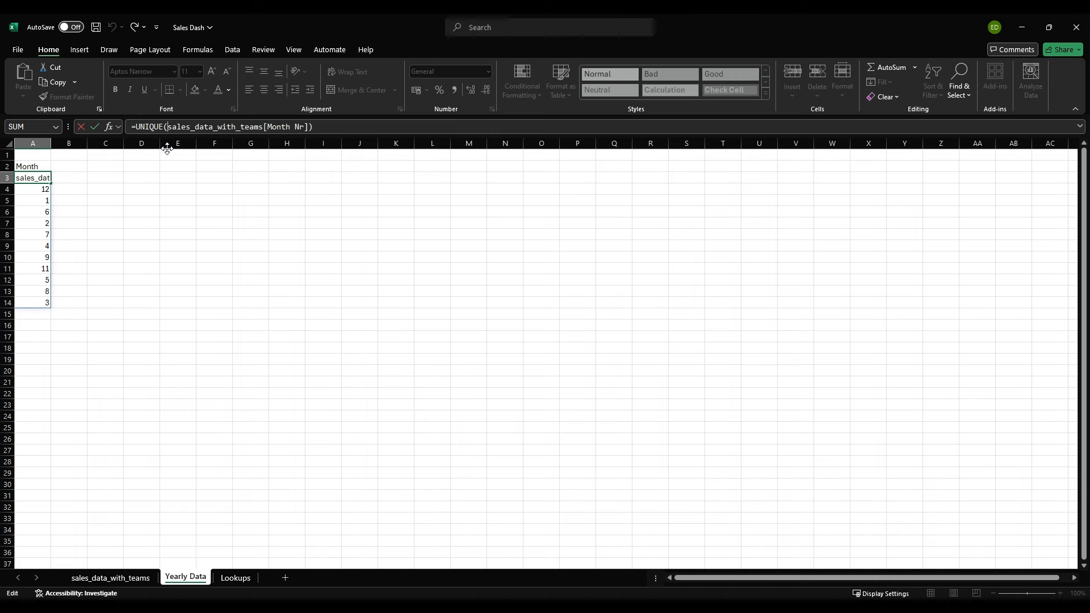
type("SORT(")
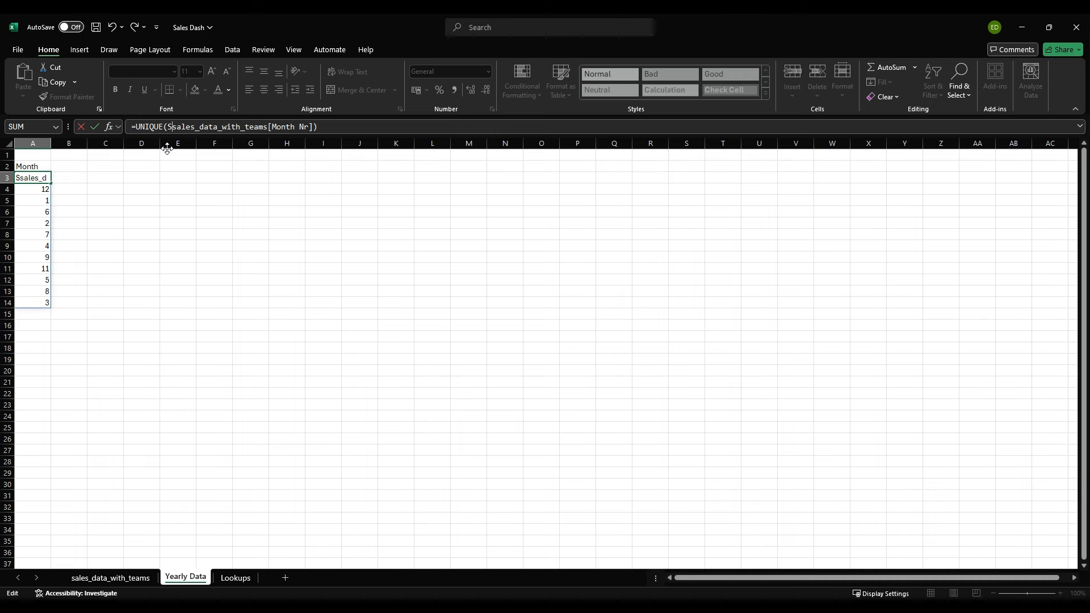
type(")")
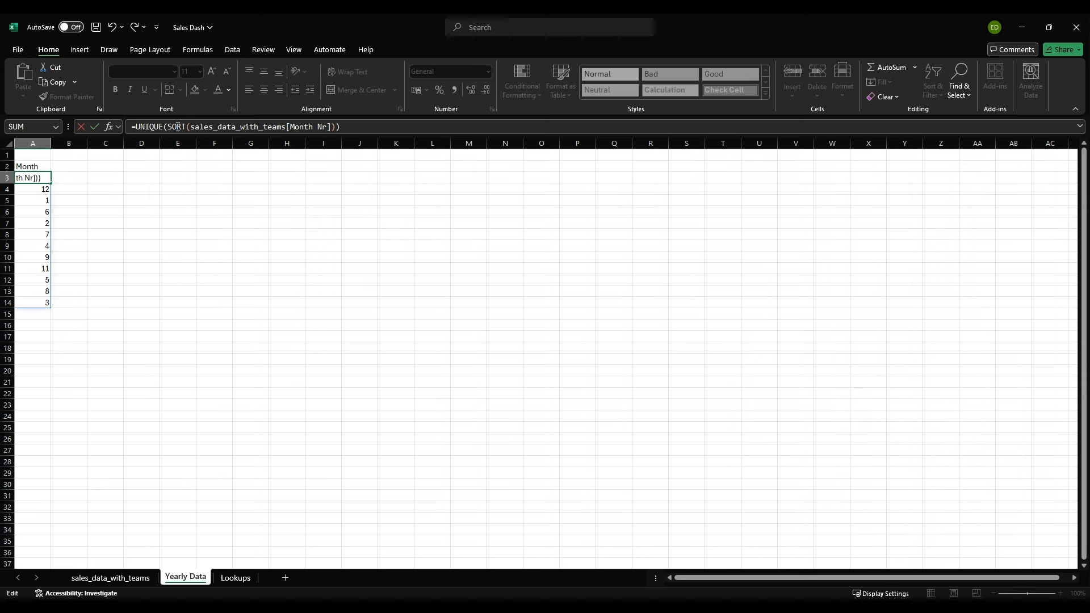
double_click(177, 127)
key("Return")
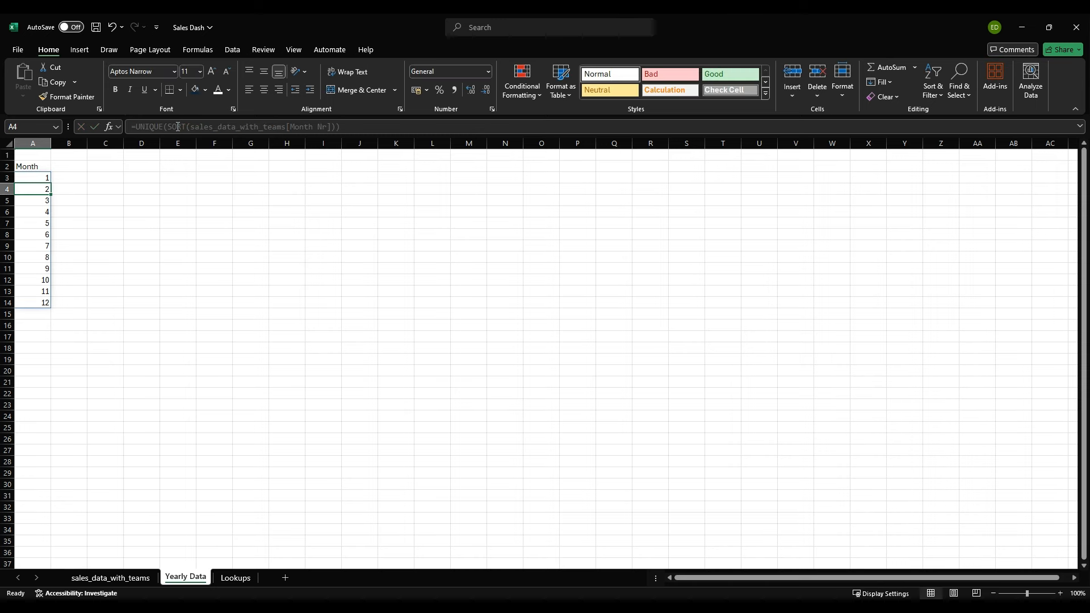
left_click(39, 176)
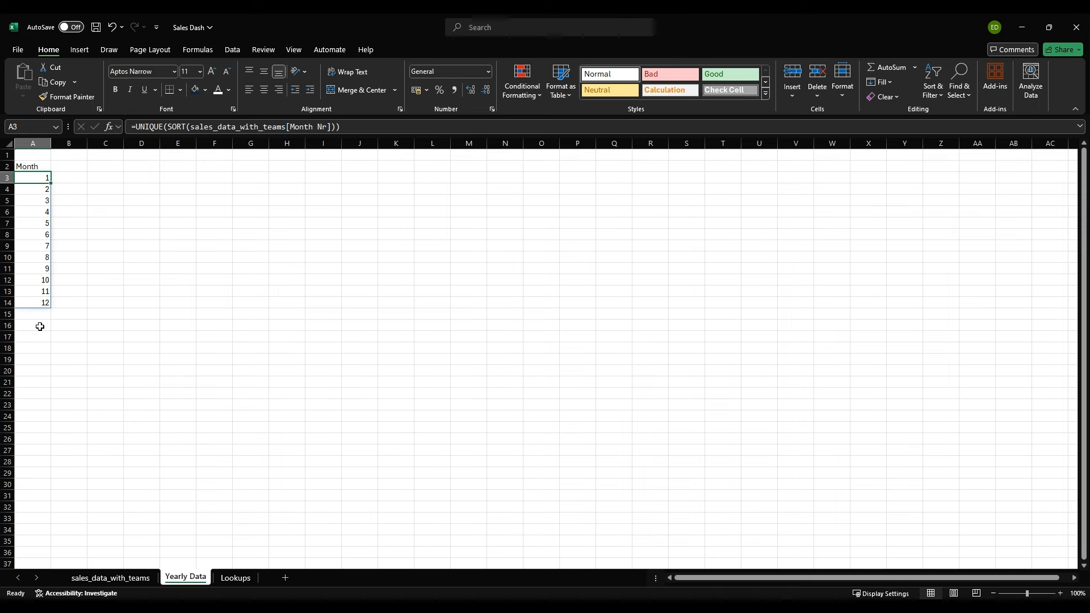
Step: Rename the header in A2 to "Month NR" and enter the header "Month" in B2
left_click(66, 164)
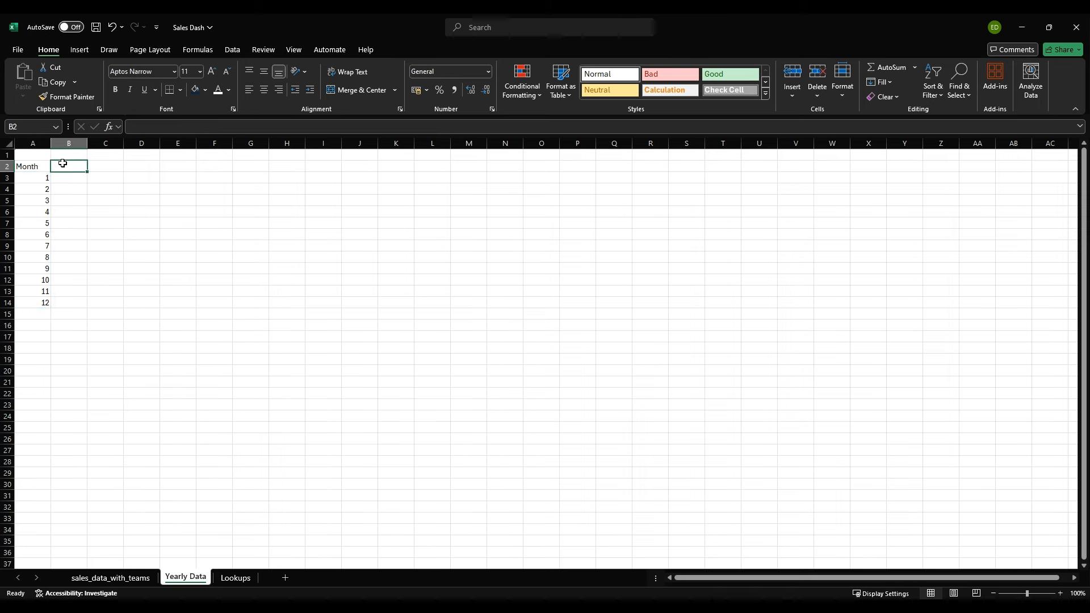
left_click(35, 165)
double_click(35, 164)
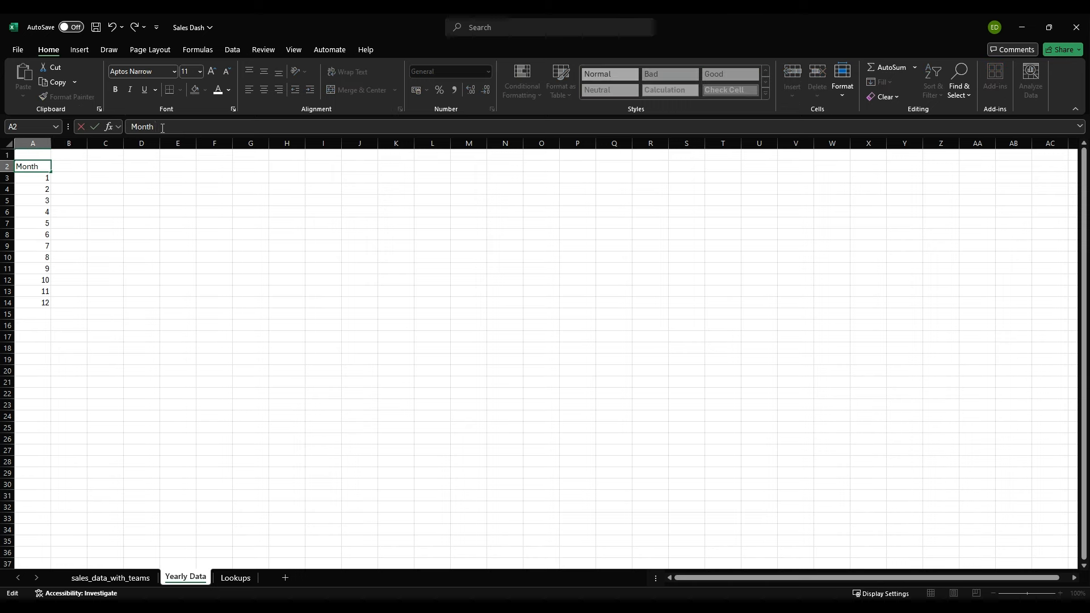
key("Return")
key("Right")
key("Up")
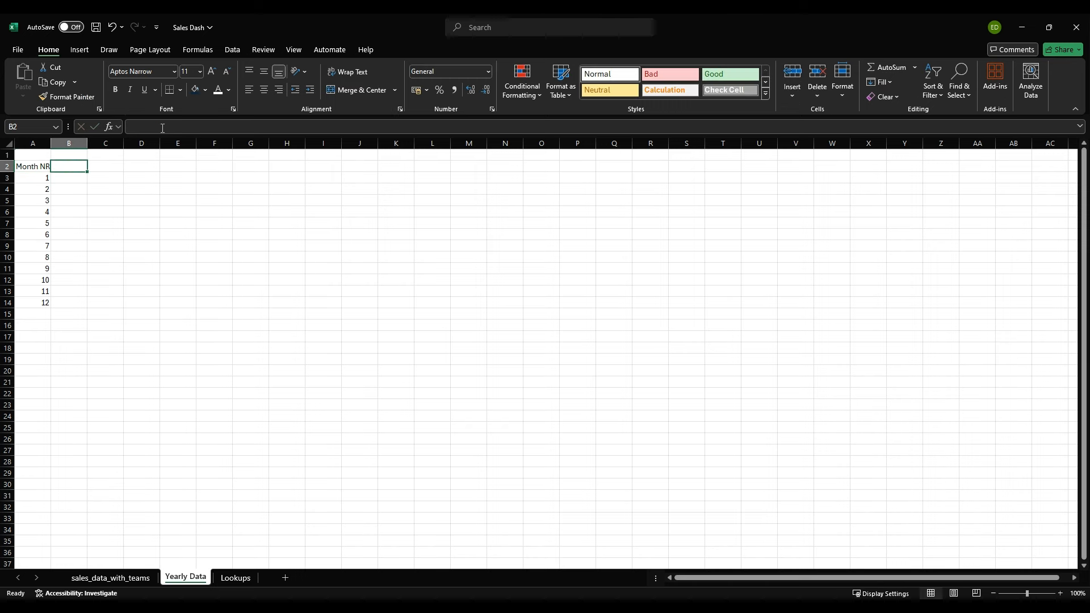
type("Month")
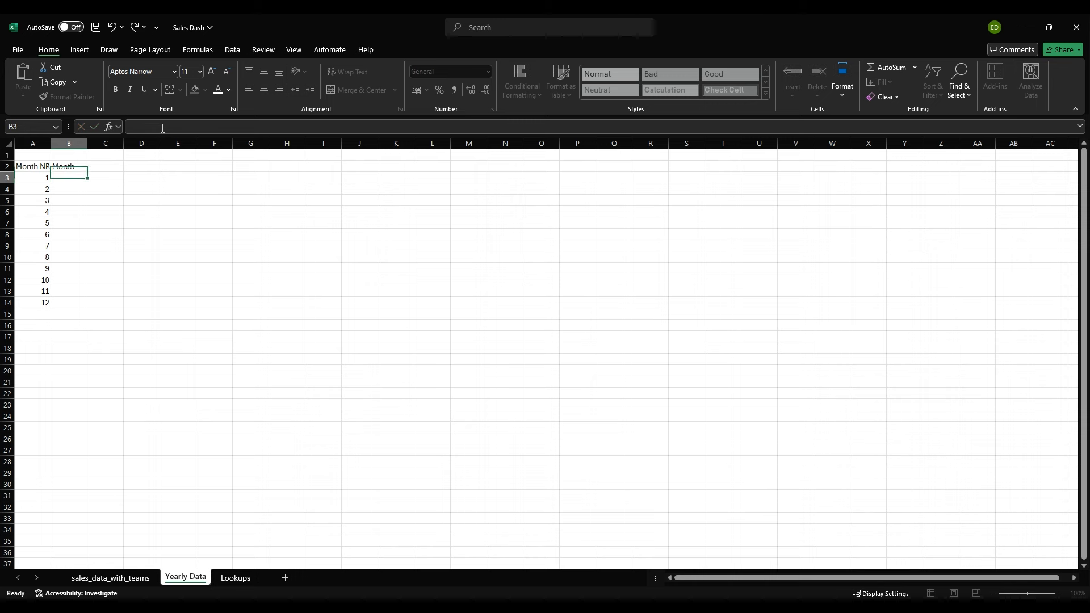
key("Return")
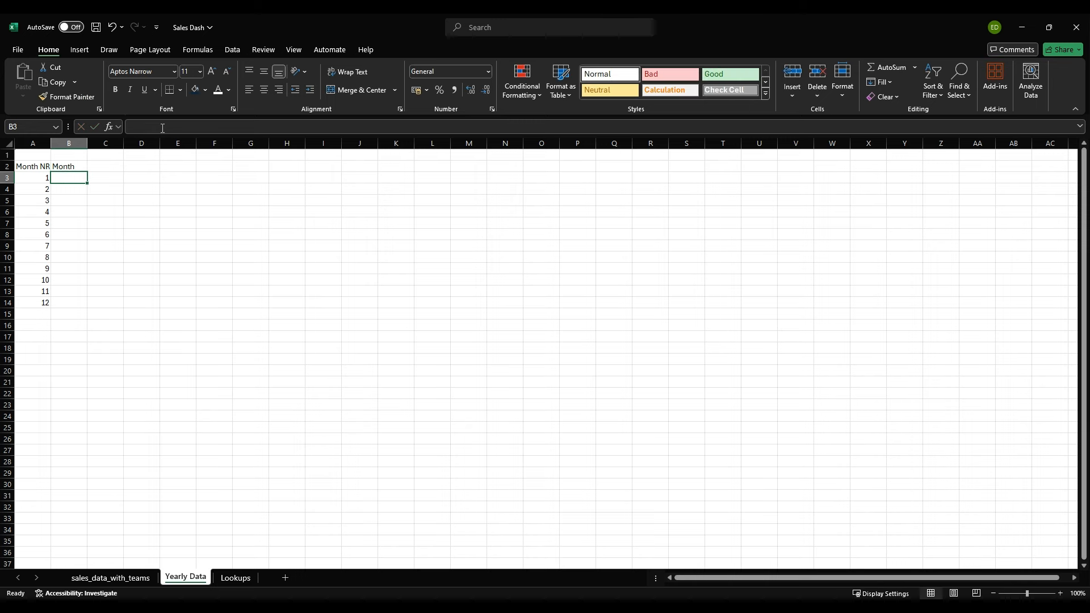
Step: Look up the month name in B3 with the formula =VLOOKUP(A3,Month_Lookup[#All],2,FALSE)
type("=")
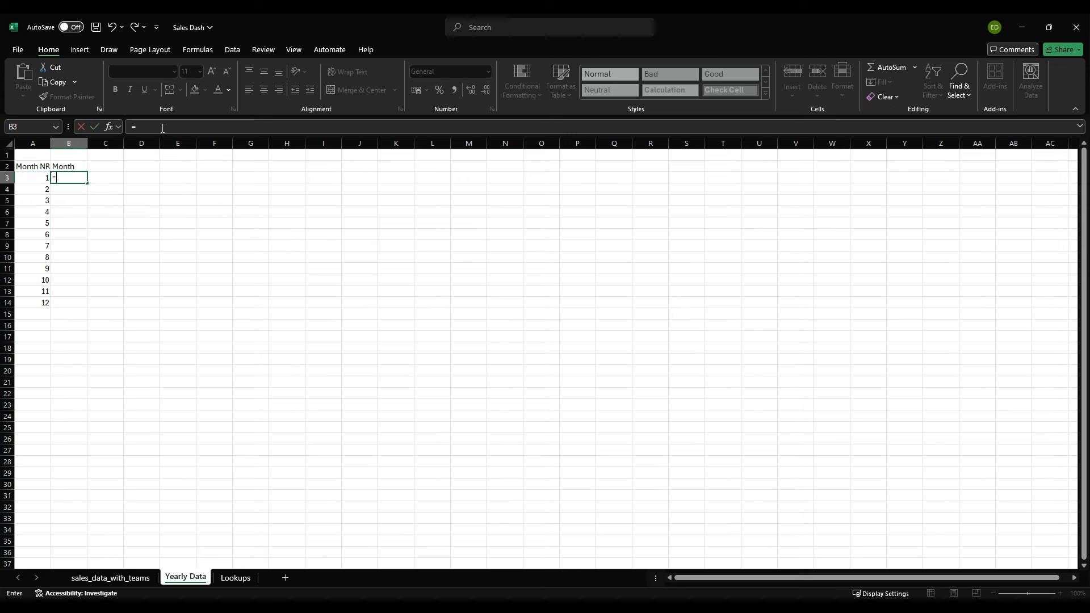
type("Vl")
key("Tab")
key("Left")
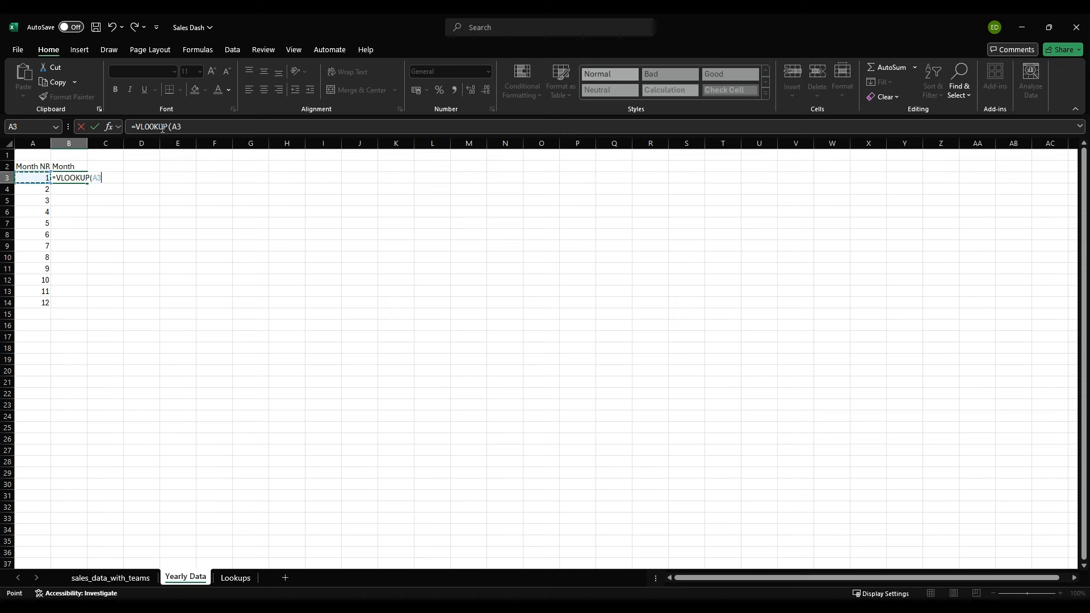
type(",Mon")
key("Tab")
type("[#All],2")
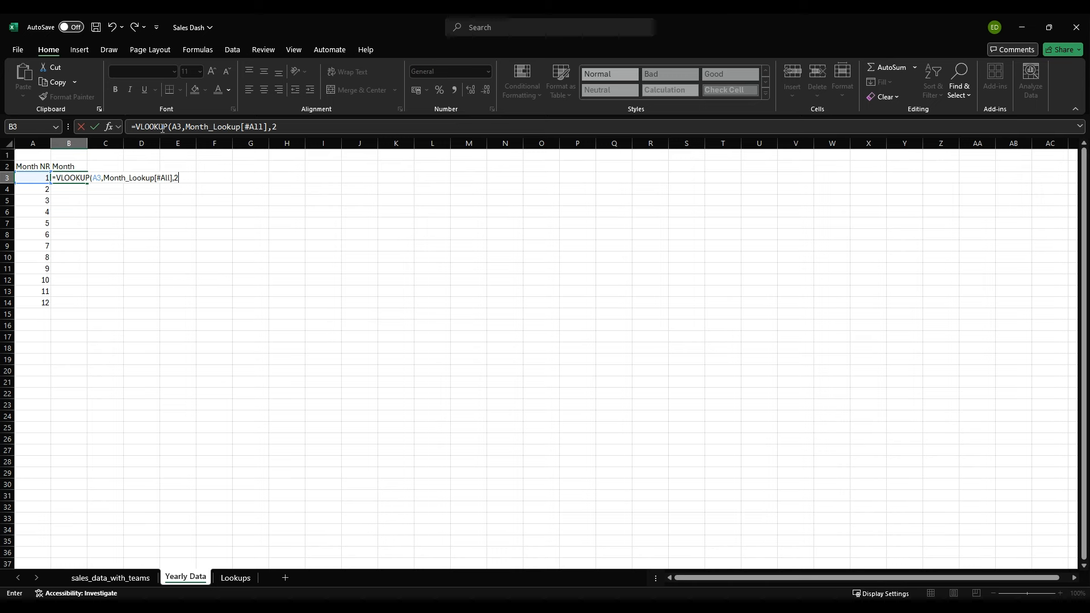
type("FALSE)")
key("Return")
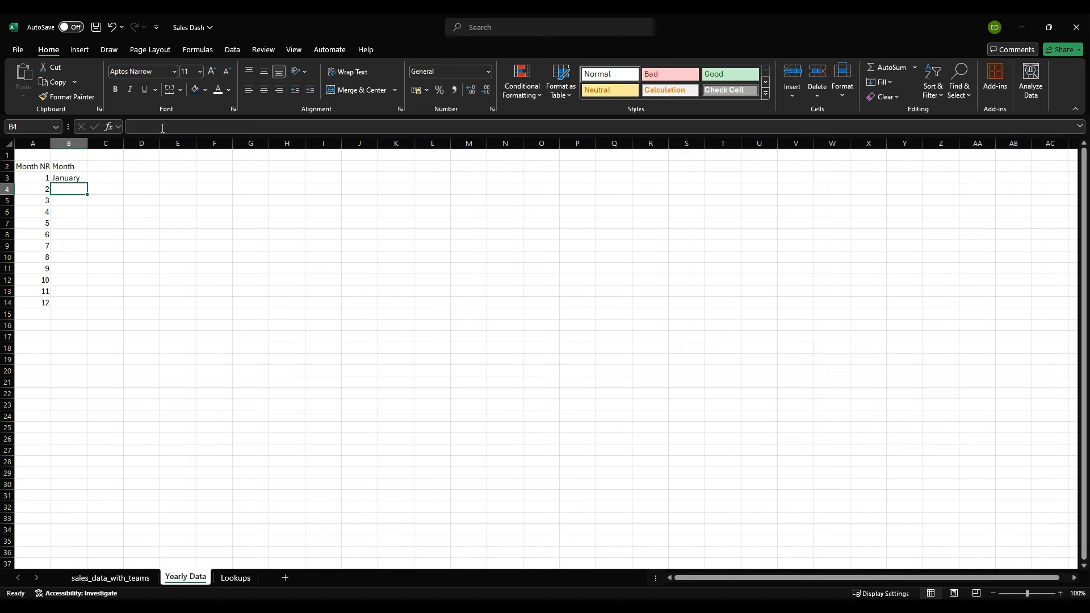
Step: Fill the month name lookup from B3 down to B14
left_click(69, 178)
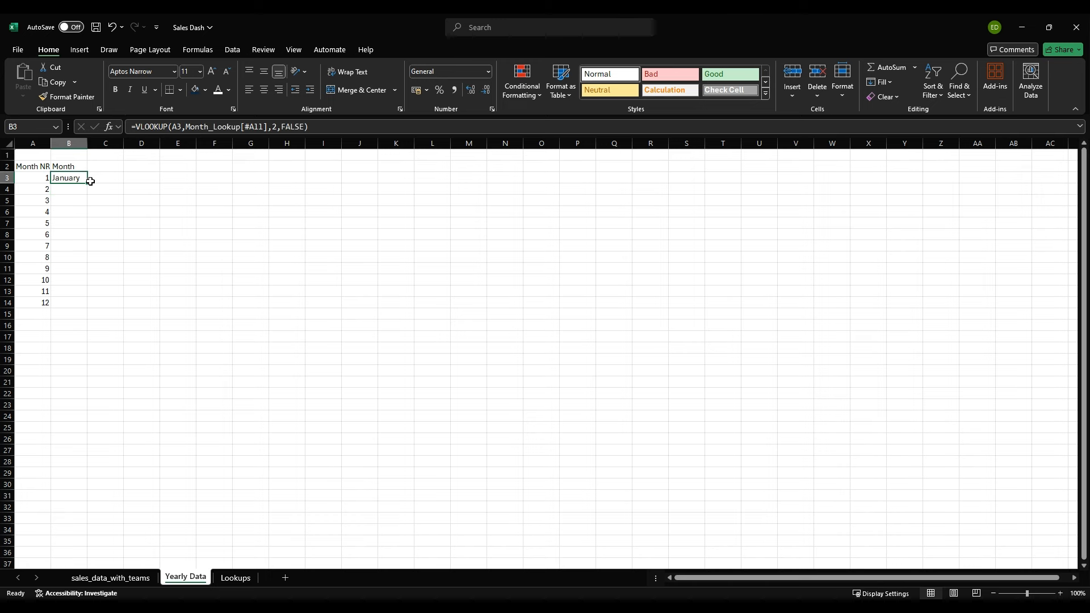
double_click(88, 183)
left_click(62, 324)
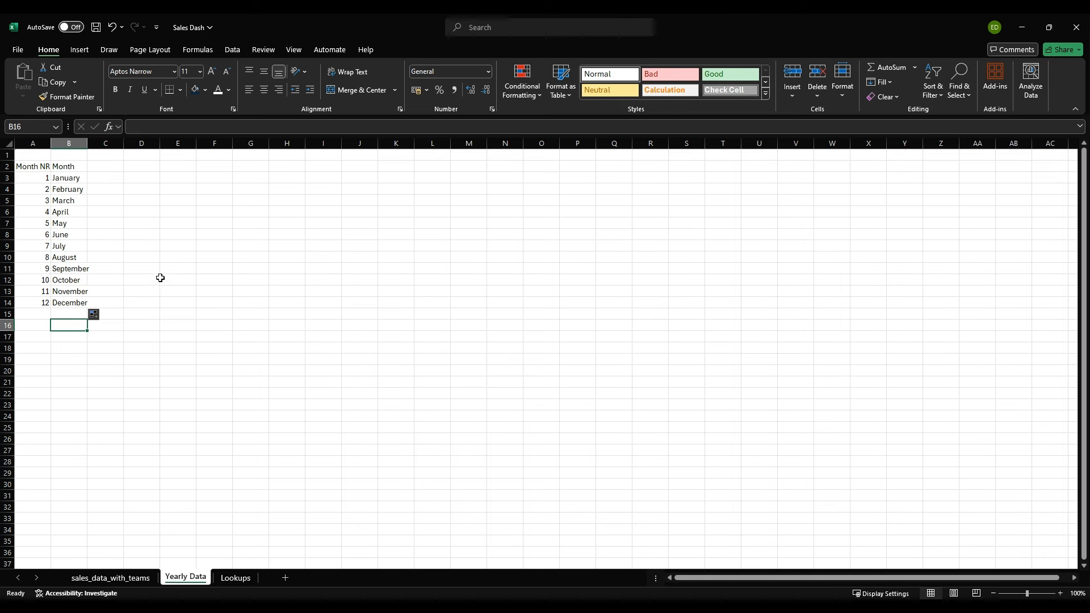
Step: Enter the headers "Profit 22" in C2 and "Profit 23" in D2
left_click(100, 164)
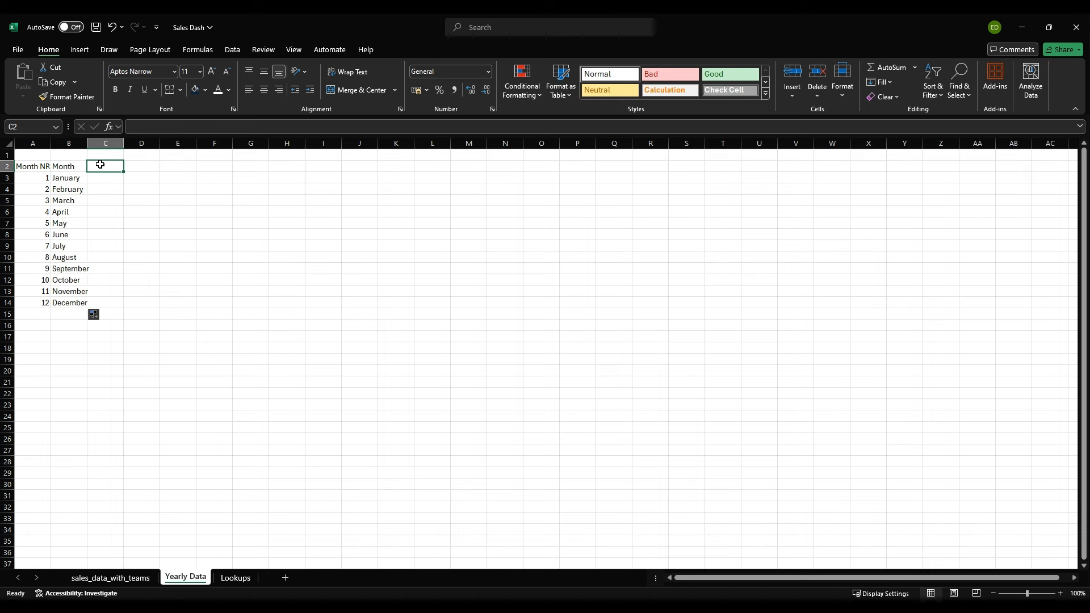
type("Profio")
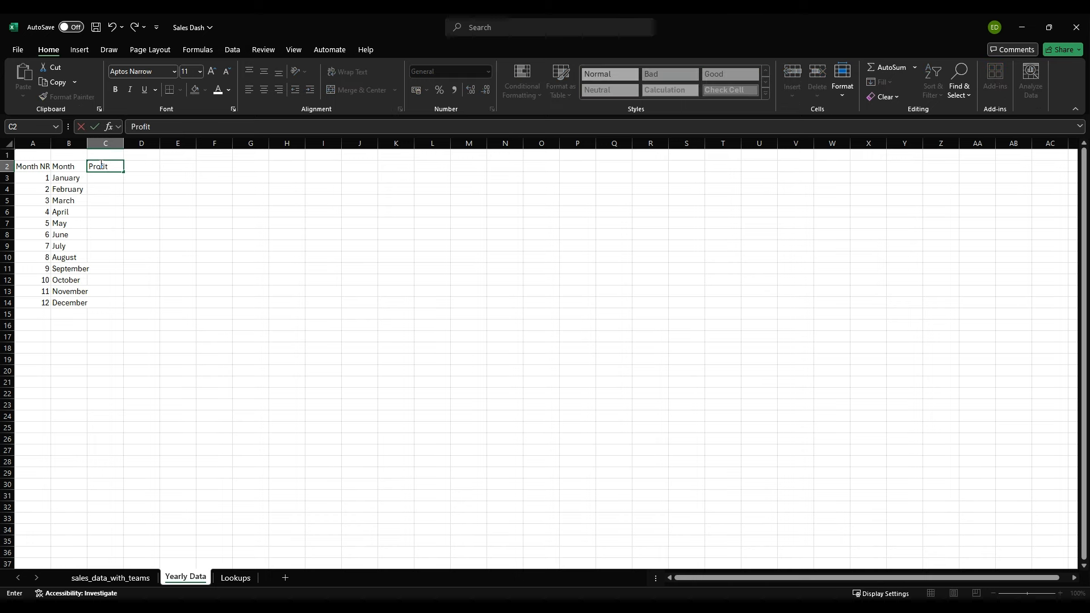
type(" 22")
key("Tab")
type("Profit 23")
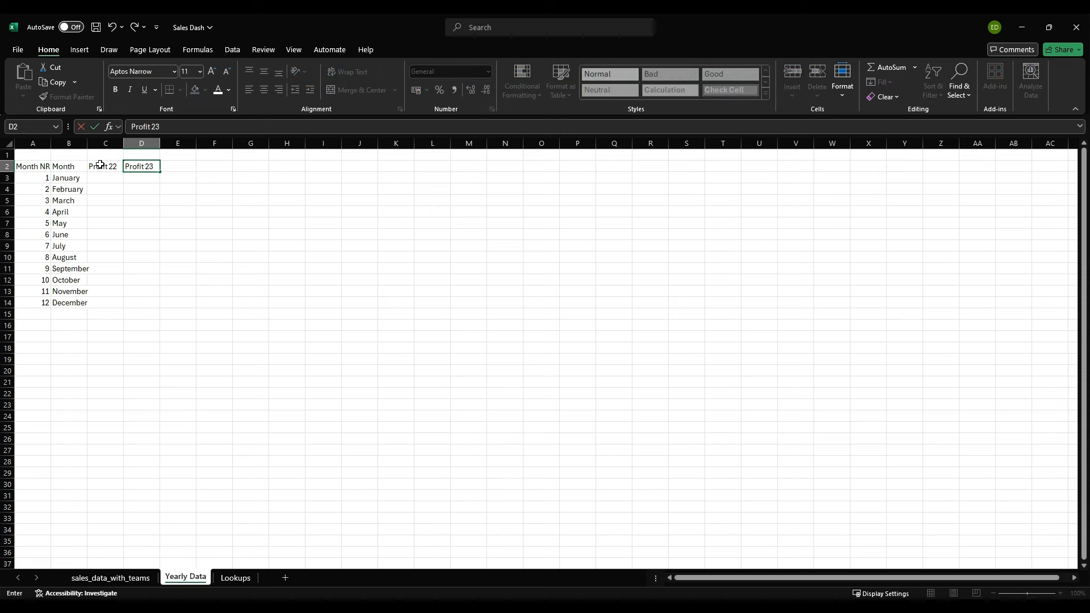
key("Return")
key("Up")
left_click(101, 167)
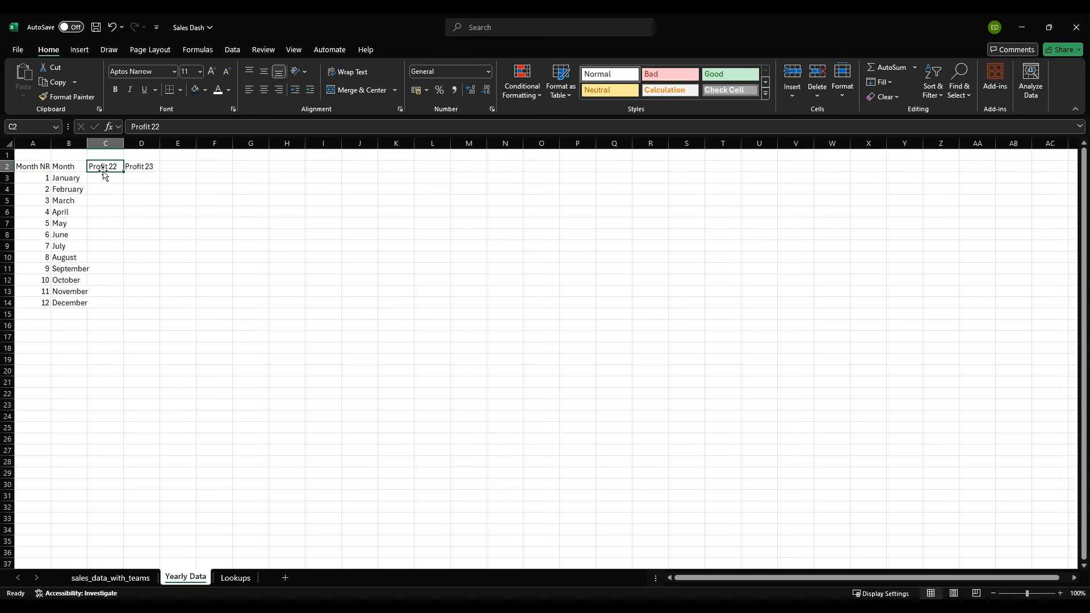
left_click(103, 179)
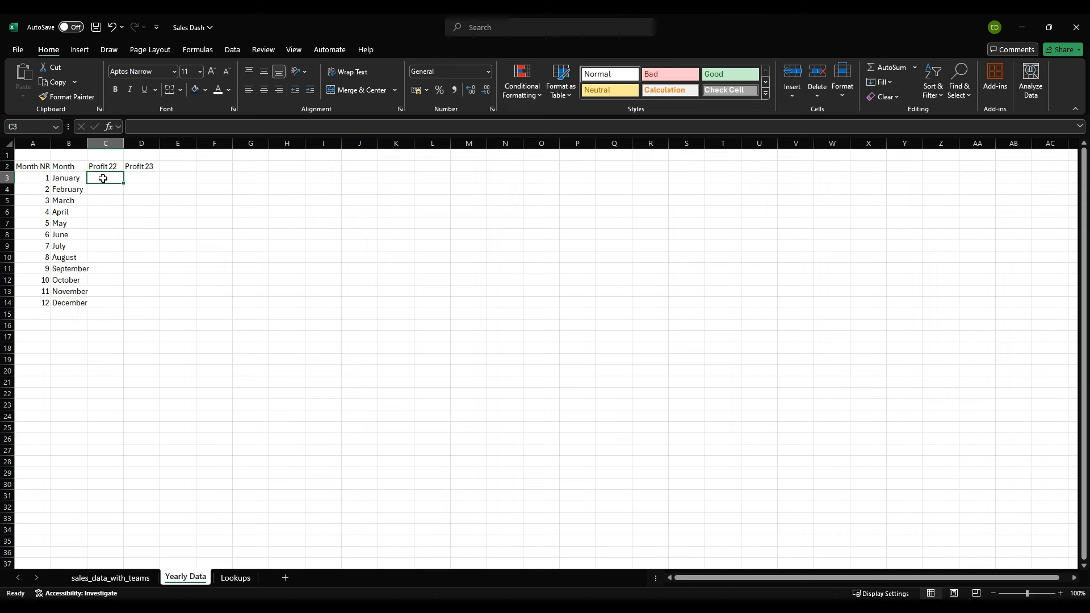
type("=SU")
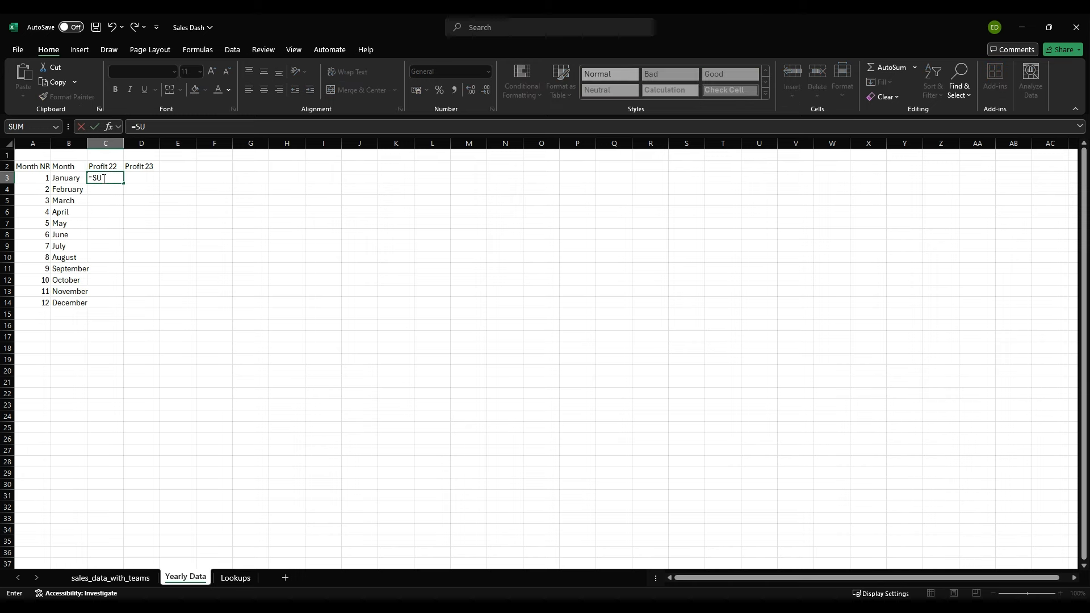
type("MIFS(")
key("Escape")
Step: Enter the years 2022 in C1 and 2023 in D1, above the profit headers
key("Up")
key("Up")
type("2022")
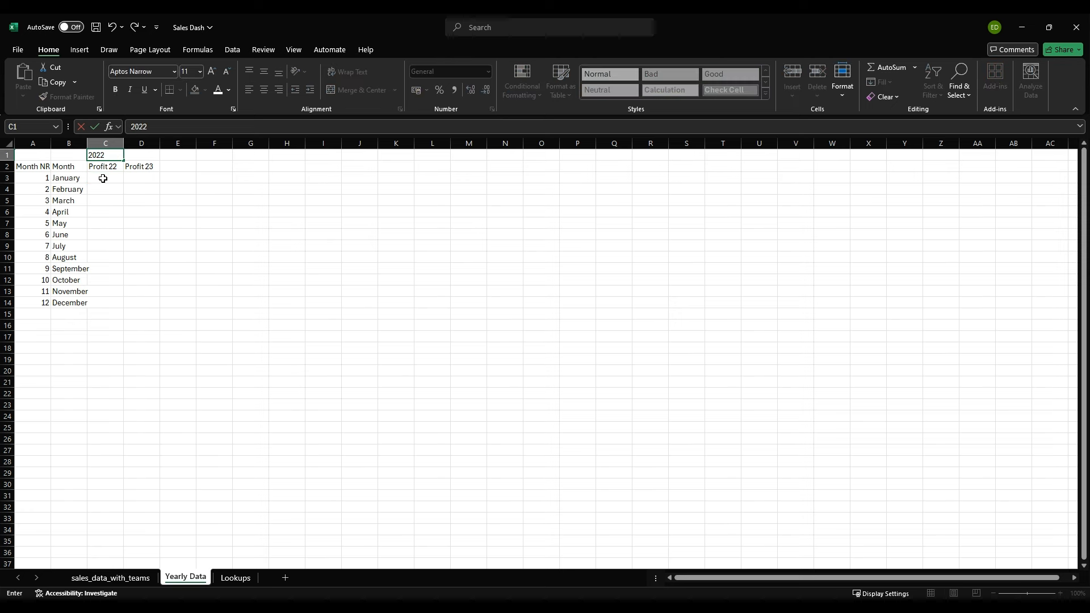
key("Tab")
type("2023")
Step: Begin a SUMIFS formula in C3 for the January value under Profit 22
left_click(102, 179)
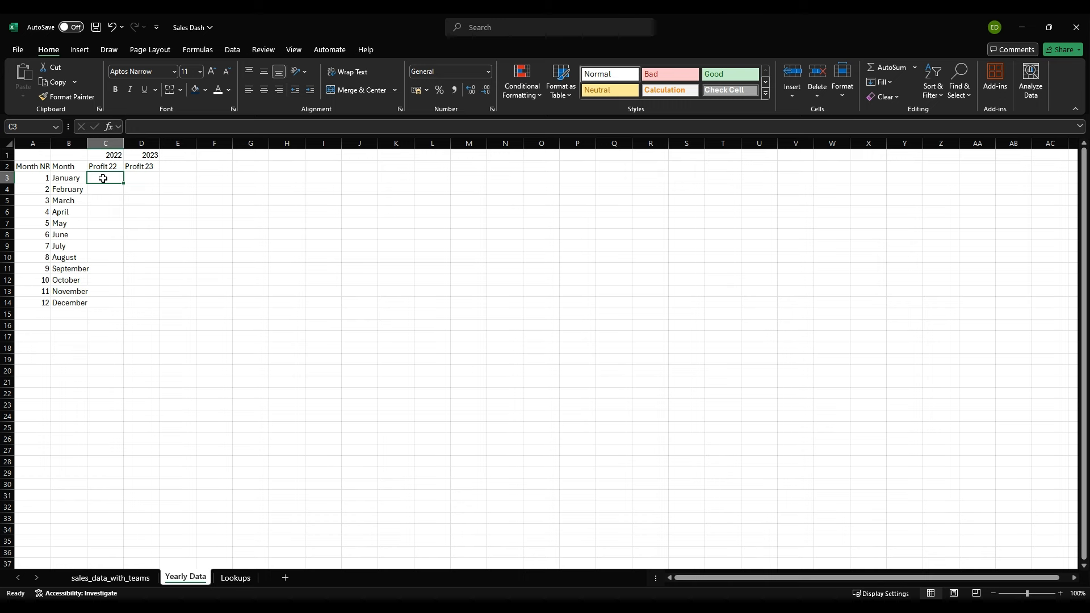
type("=sum")
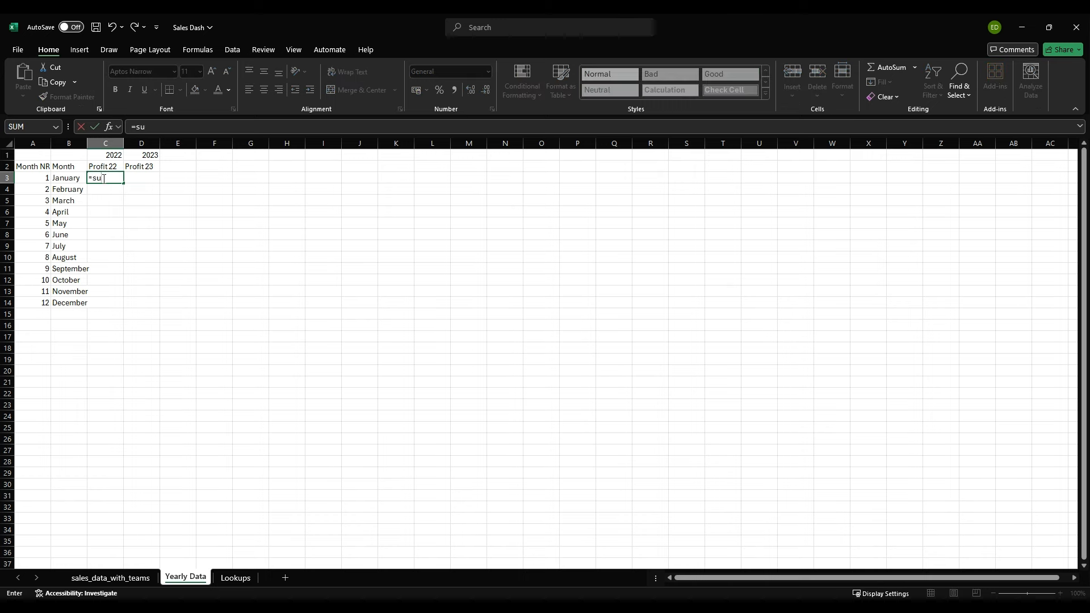
key("Down")
key("Down")
key("Tab")
type("sal")
key("Tab")
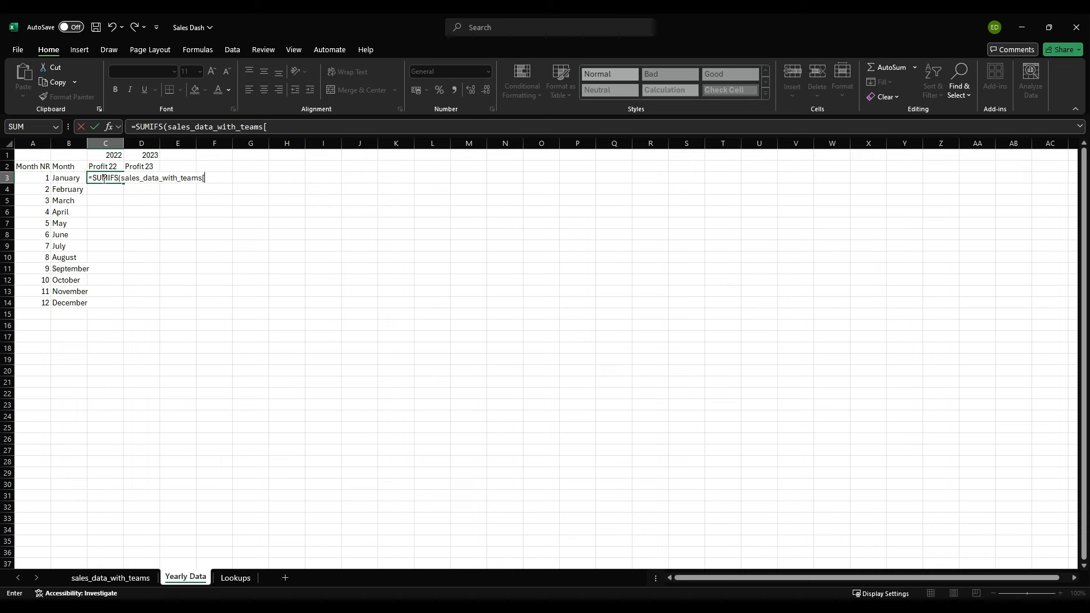
type("Month Nr],")
key("Left")
key("Left")
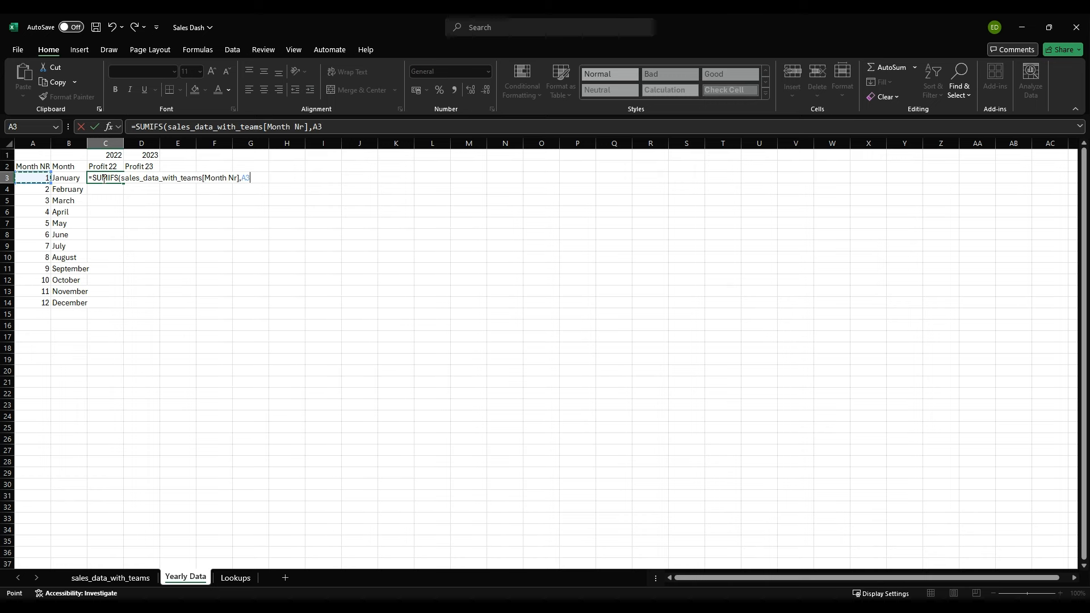
type(",")
key("F4")
key("F4")
key("F4")
key("BackSpace")
key("BackSpace")
key("BackSpace")
key("BackSpace")
key("BackSpace")
key("BackSpace")
key("BackSpace")
key("BackSpace")
key("BackSpace")
key("BackSpace")
key("BackSpace")
key("BackSpace")
key("BackSpace")
key("BackSpace")
key("BackSpace")
key("BackSpace")
key("BackSpace")
key("BackSpace")
key("BackSpace")
key("BackSpace")
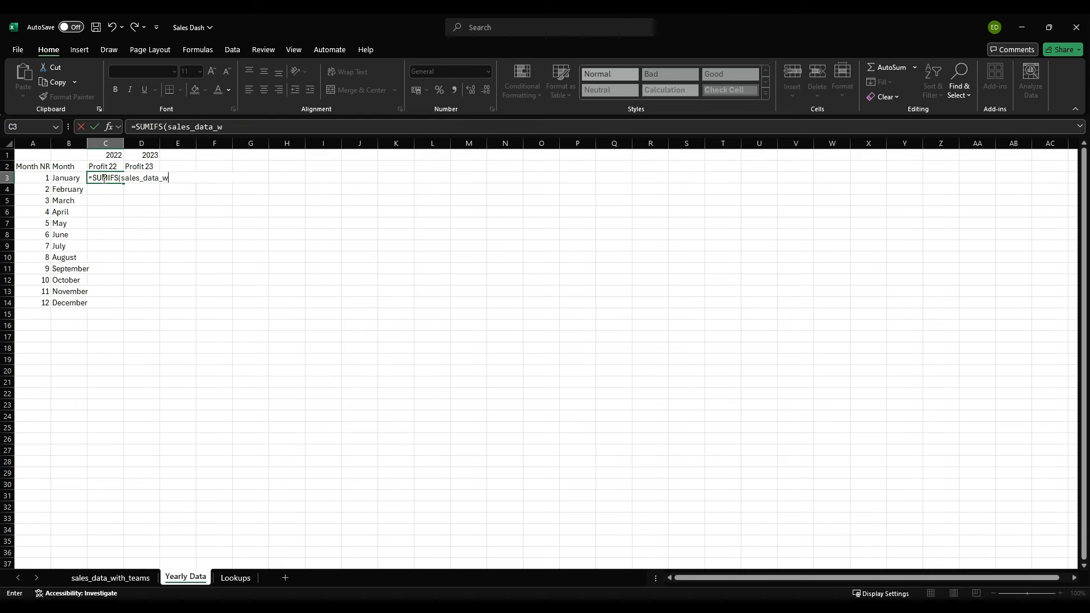
key("BackSpace")
key("BackSpace")
key("BackSpace")
key("BackSpace")
key("BackSpace")
key("BackSpace")
key("BackSpace")
key("BackSpace")
key("BackSpace")
Step: Set the sum range of the SUMIFS formula in C3 to sales_data_with_teams[Total Profit]
type("sal")
key("Tab")
type("[")
key("Tab")
type("]")
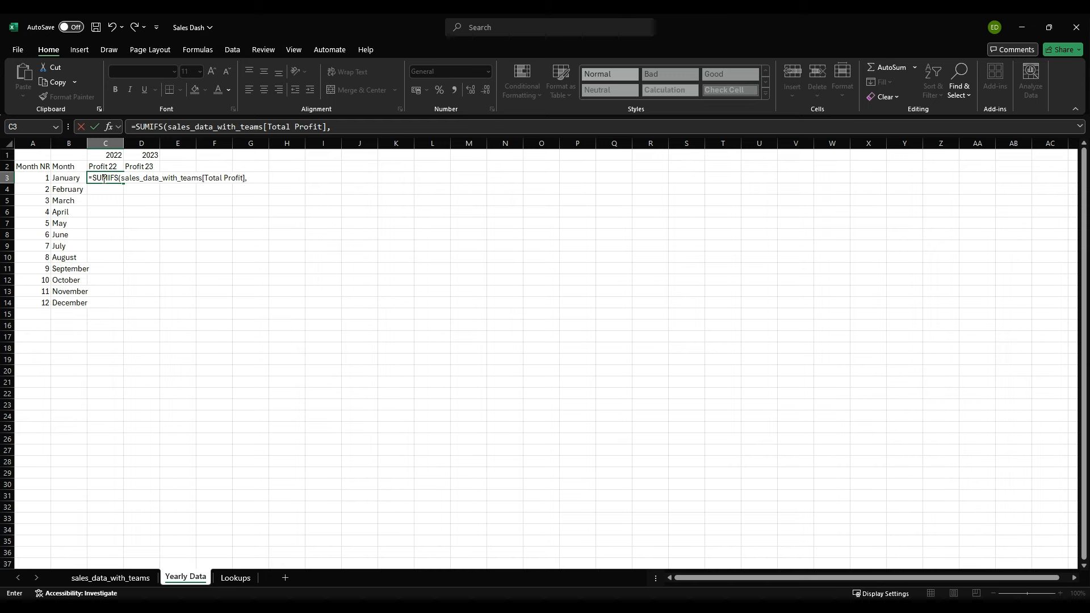
Step: Add sales_data_with_teams[Month Nr] with the column-locked criterion $A3 as the first condition of the SUMIFS formula
type("sal")
key("Tab")
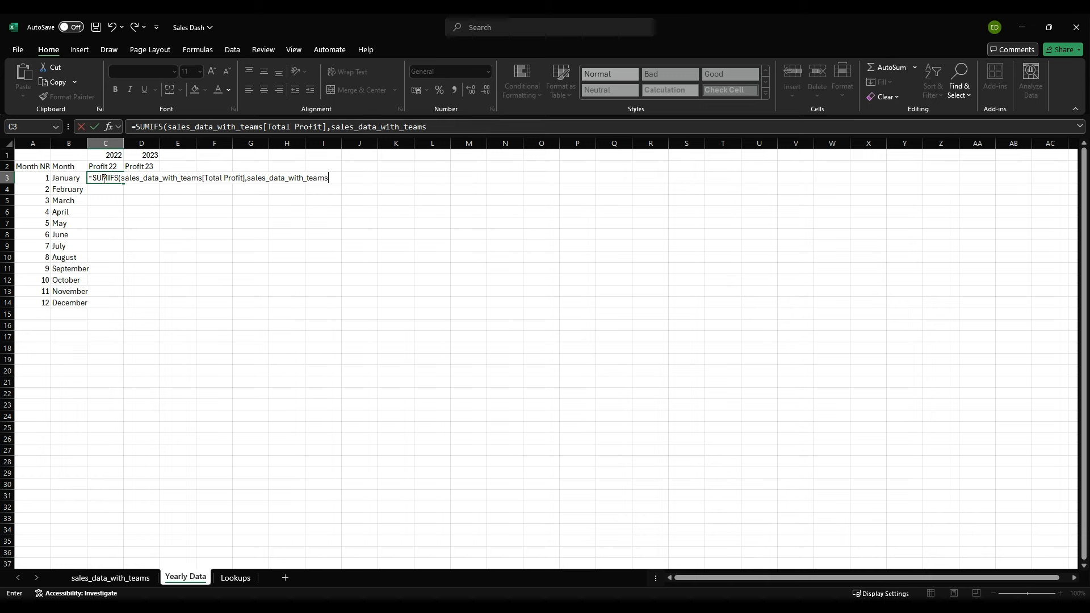
type("[Month Nr],")
key("Left")
key("Left")
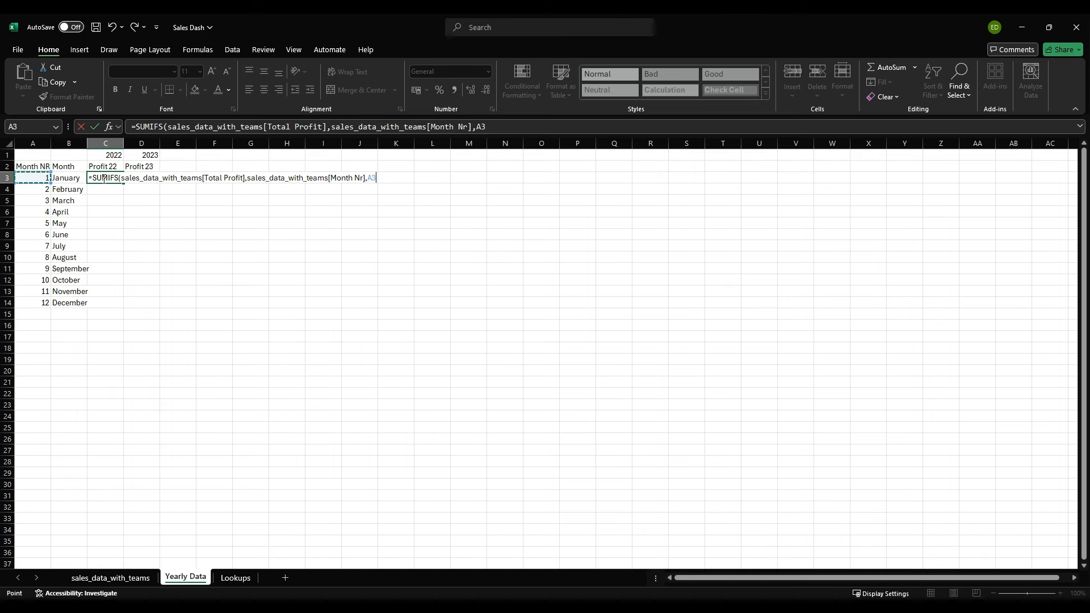
type(",")
key("BackSpace")
key("F4")
key("F4")
key("F4")
Step: Add sales_data_with_teams[Year] with the criterion $C$1 as the second condition and complete the SUMIFS formula in C3
type(",sa")
key("Tab")
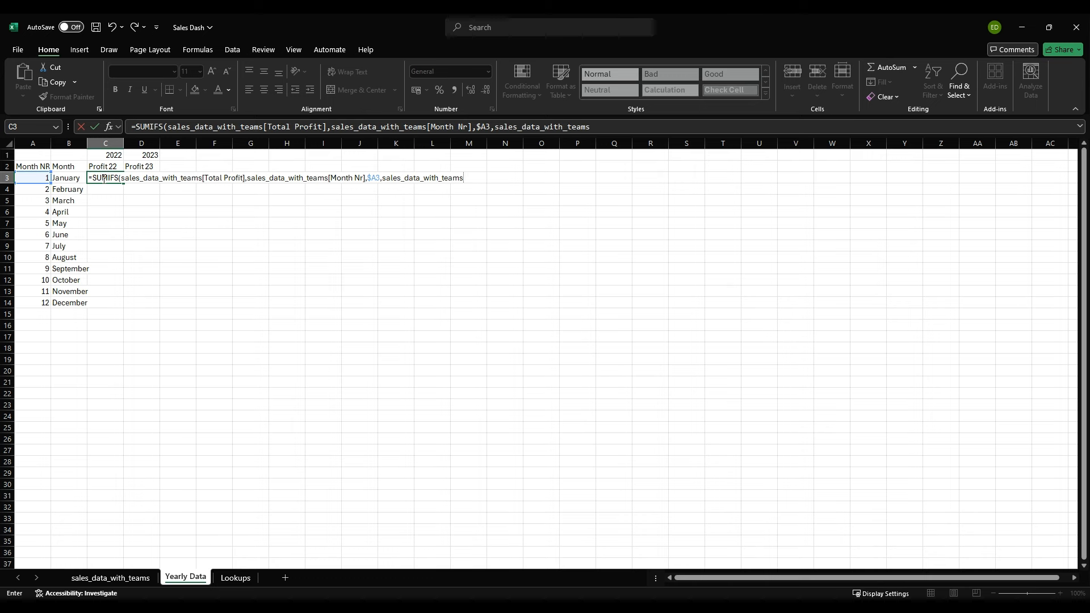
type("[Year]")
key("Up")
key("Up")
key("F4")
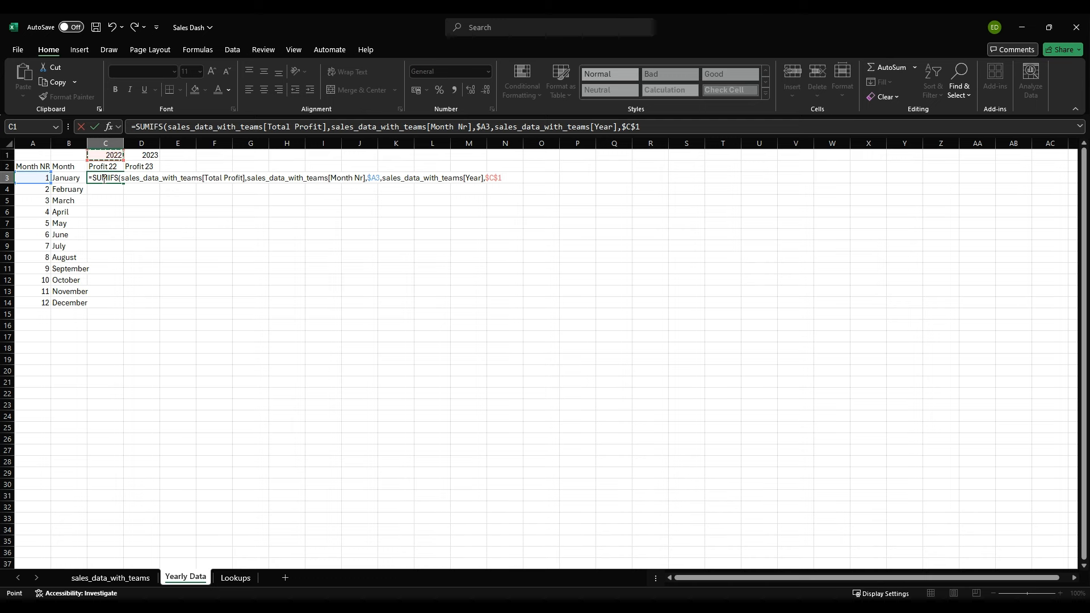
type(")")
key("Return")
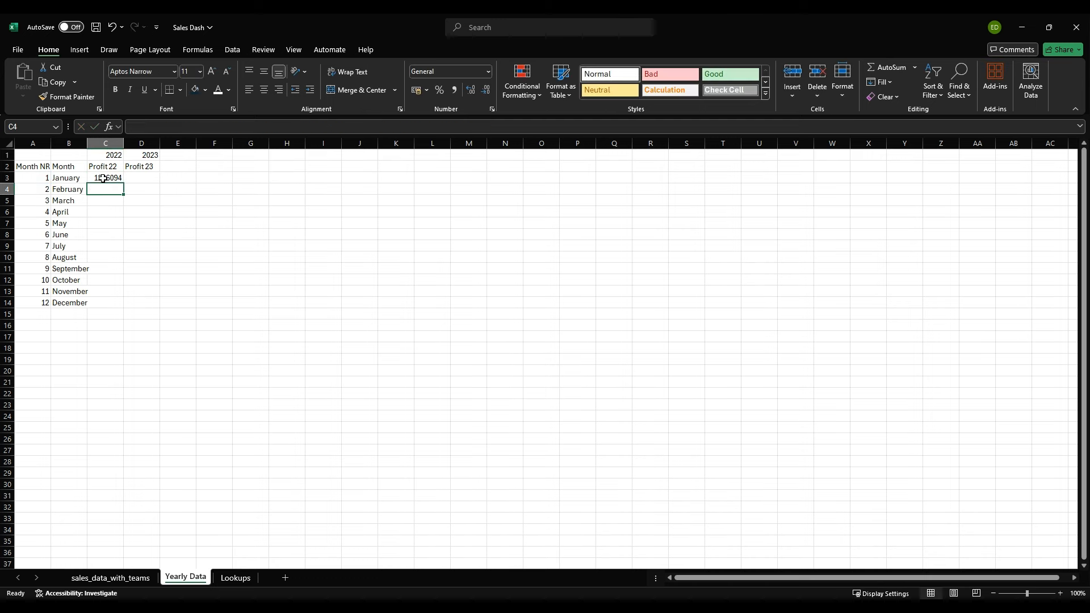
Step: Apply the euro accounting format to C3 and fill its formula down to C14
left_click(105, 177)
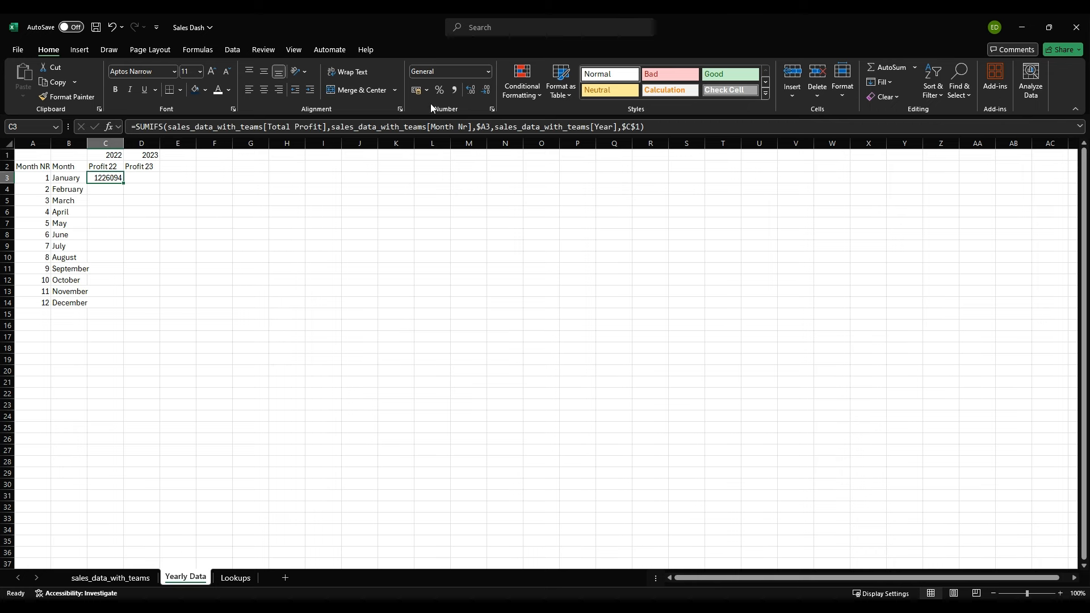
left_click(416, 90)
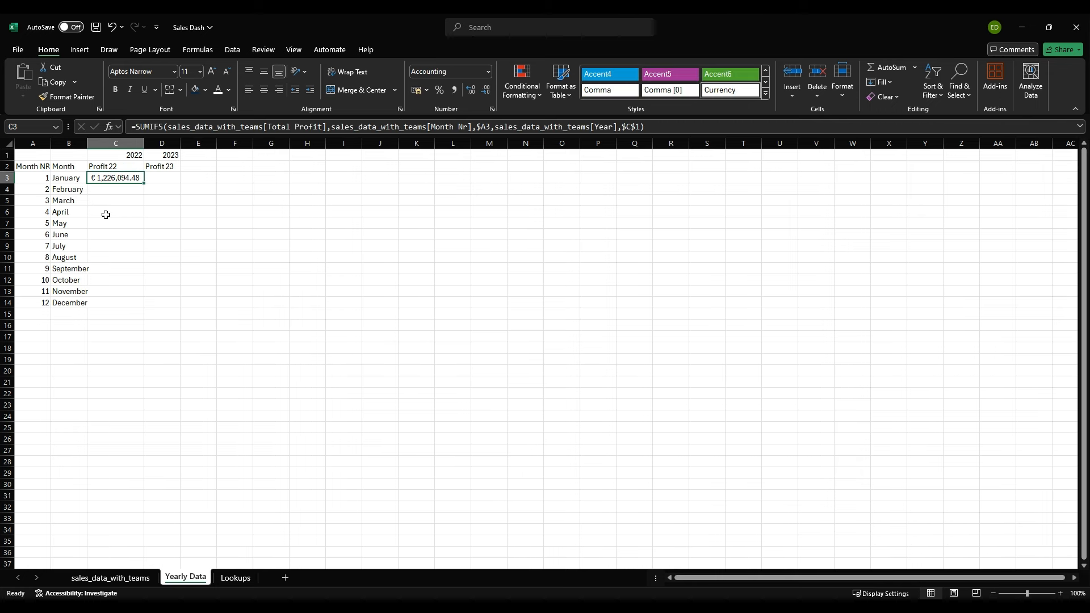
left_click_drag(145, 184, 142, 309)
left_click_drag(107, 184, 109, 313)
left_click(107, 319)
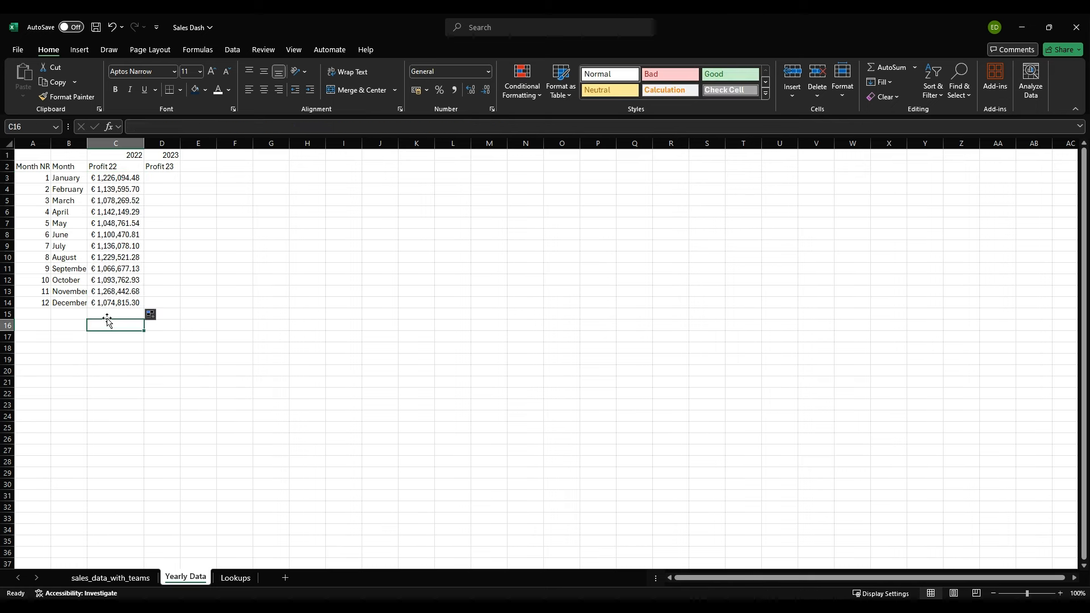
Step: Copy the SUMIFS formula from C3 into D3 and auto-fit the width of column D
left_click(107, 303)
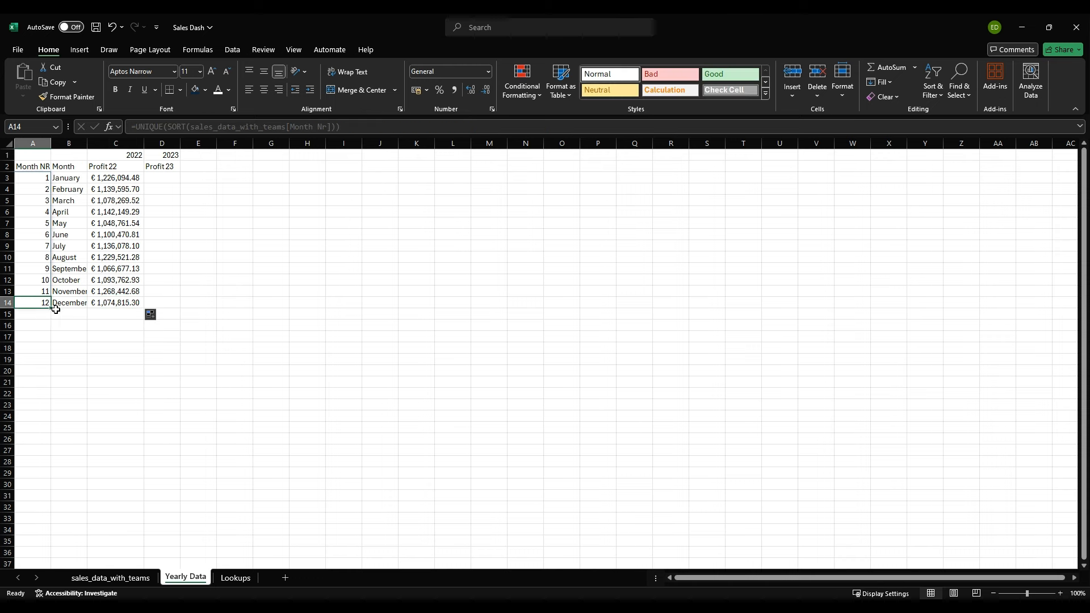
left_click(153, 179)
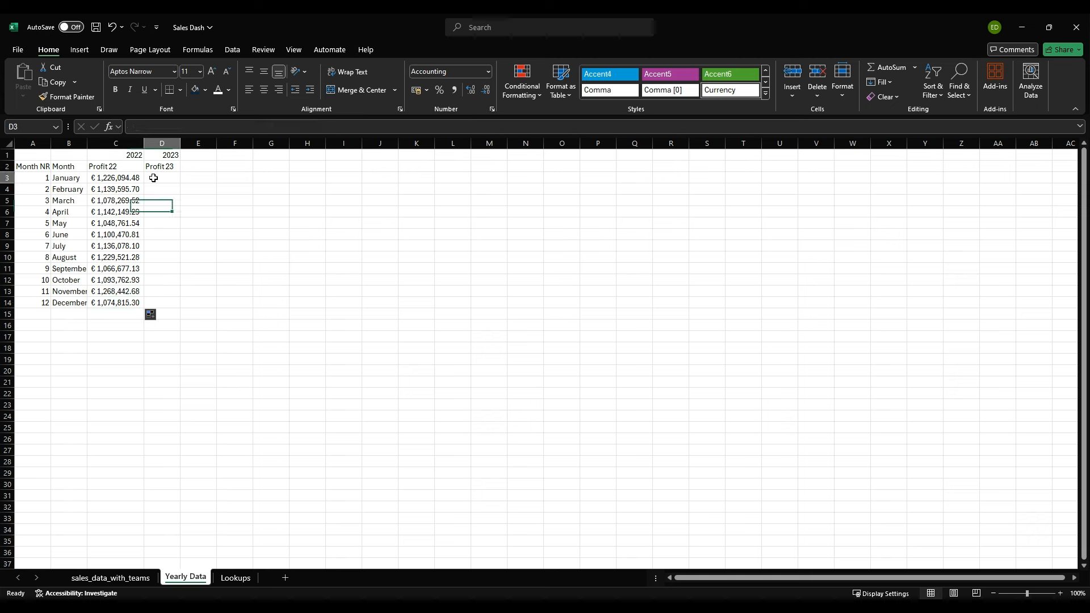
left_click(127, 180)
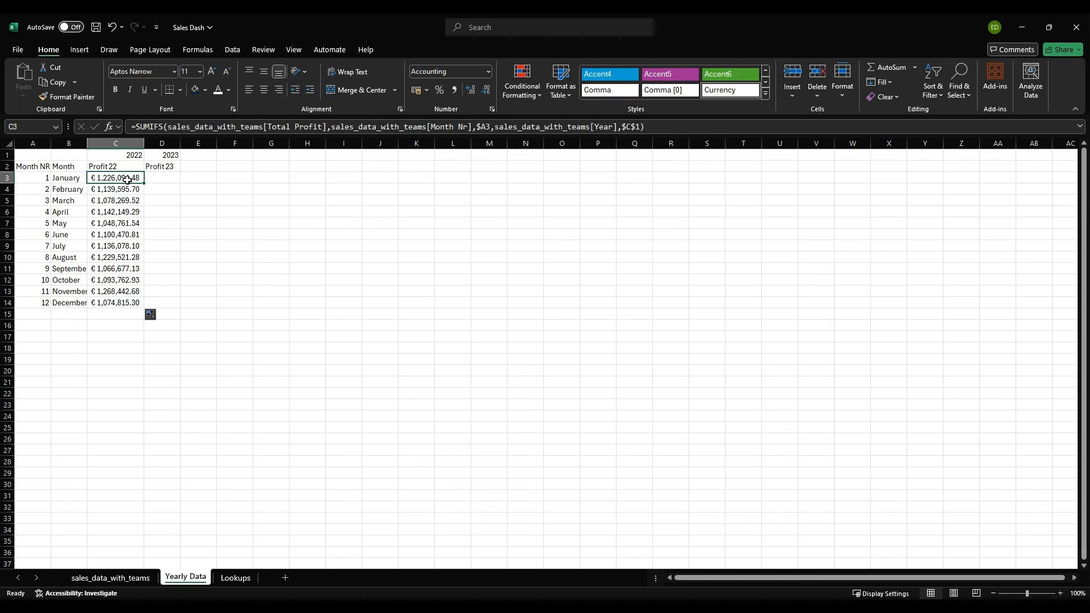
key("ctrl+c")
left_click(158, 177)
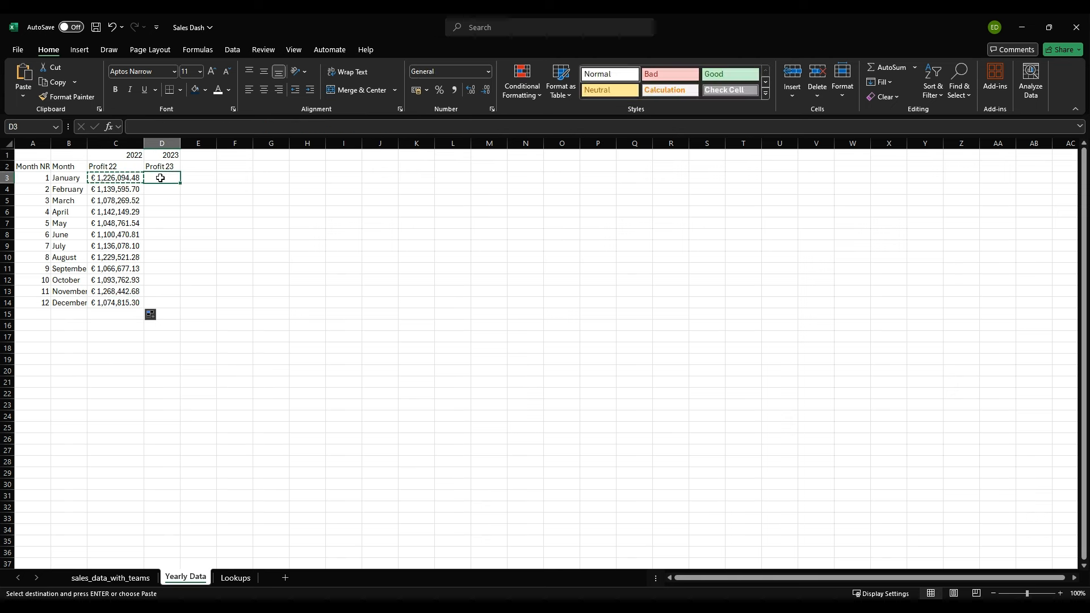
key("ctrl+v")
double_click(180, 143)
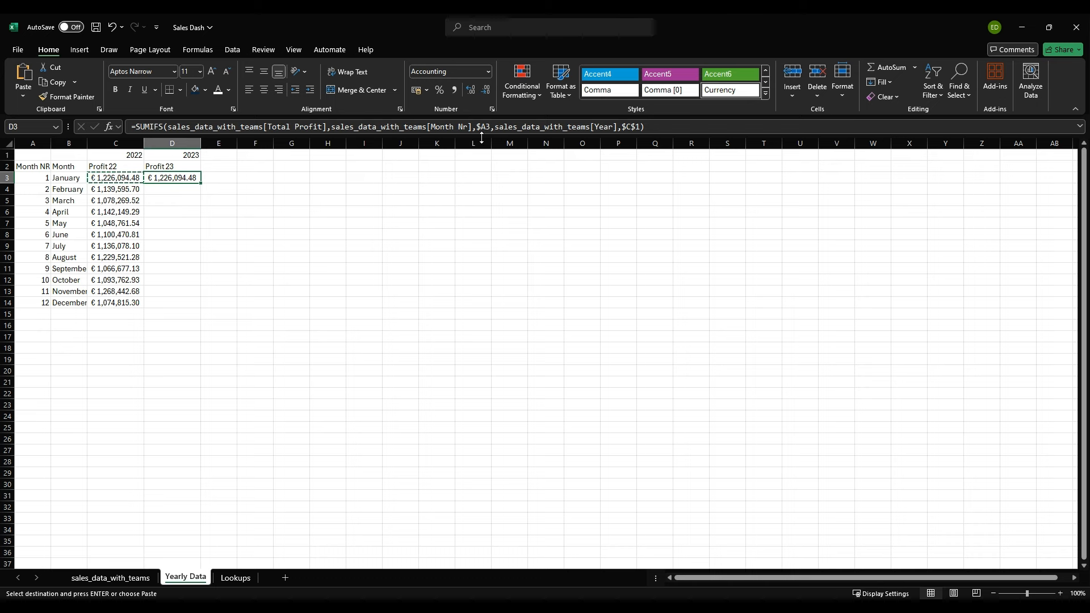
Step: Change the year criterion in D3's SUMIFS formula to $D$1
left_click(628, 127)
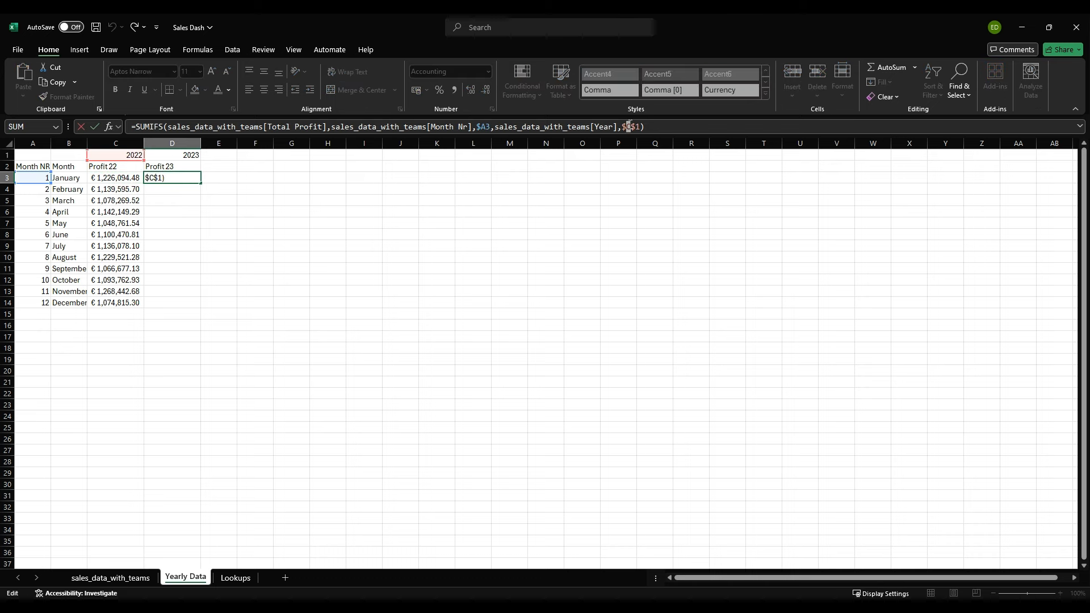
key("BackSpace")
type("D")
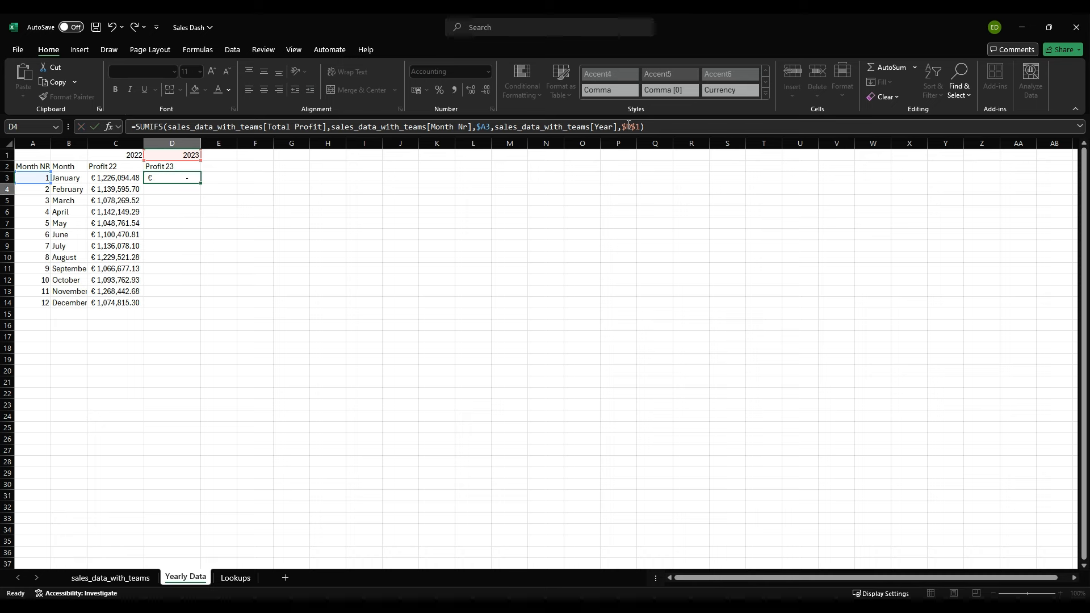
key("Return")
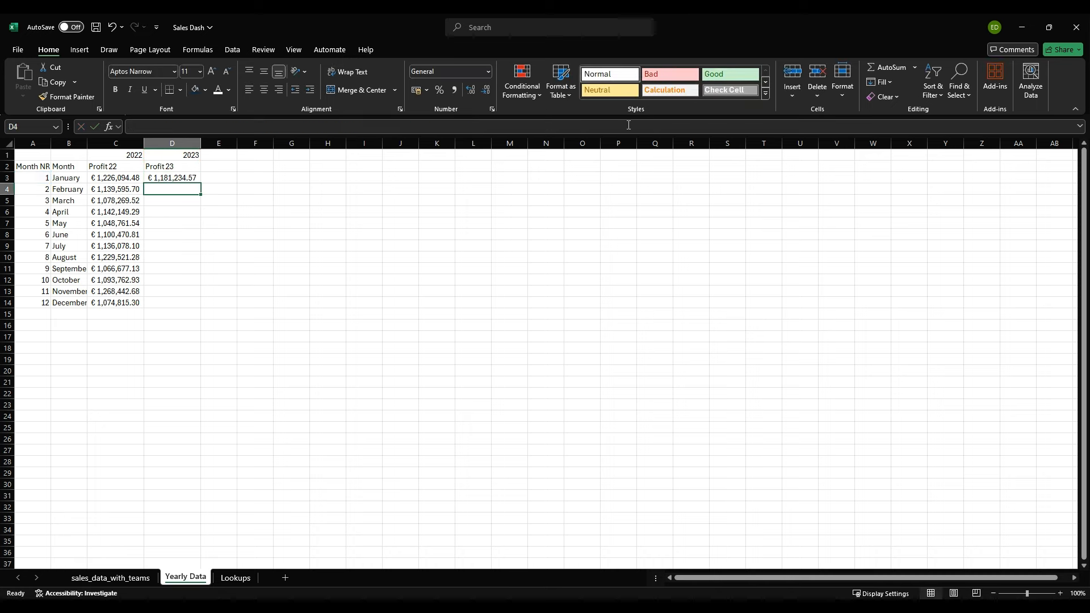
Step: Fill the 2023 profit formula from D3 down to D14 and check the profit figures in C3:D14
left_click(187, 178)
left_click_drag(201, 184, 208, 314)
left_click(137, 335)
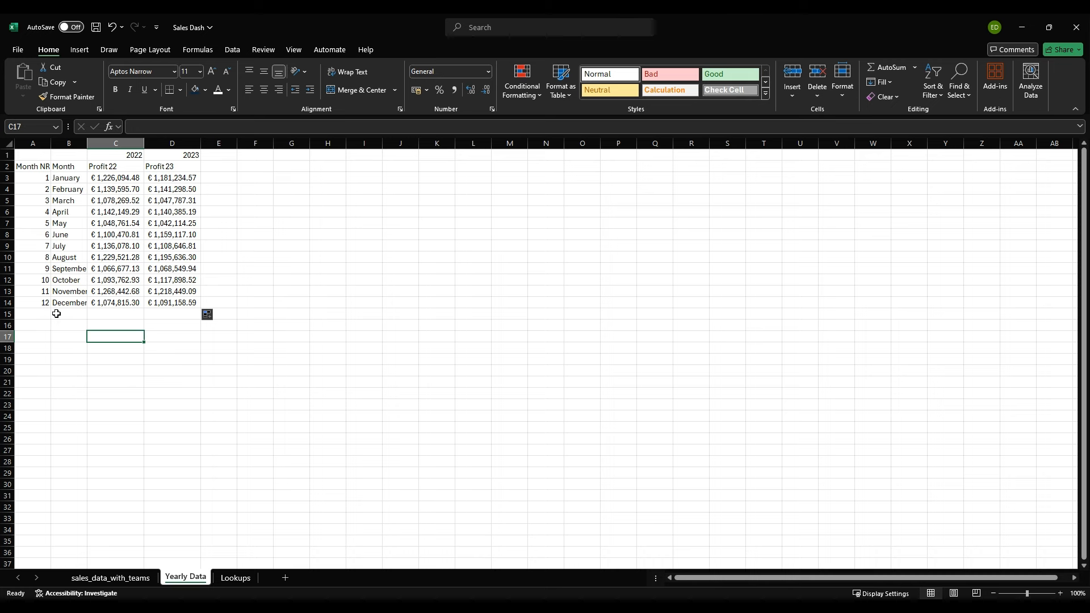
left_click_drag(112, 178, 193, 301)
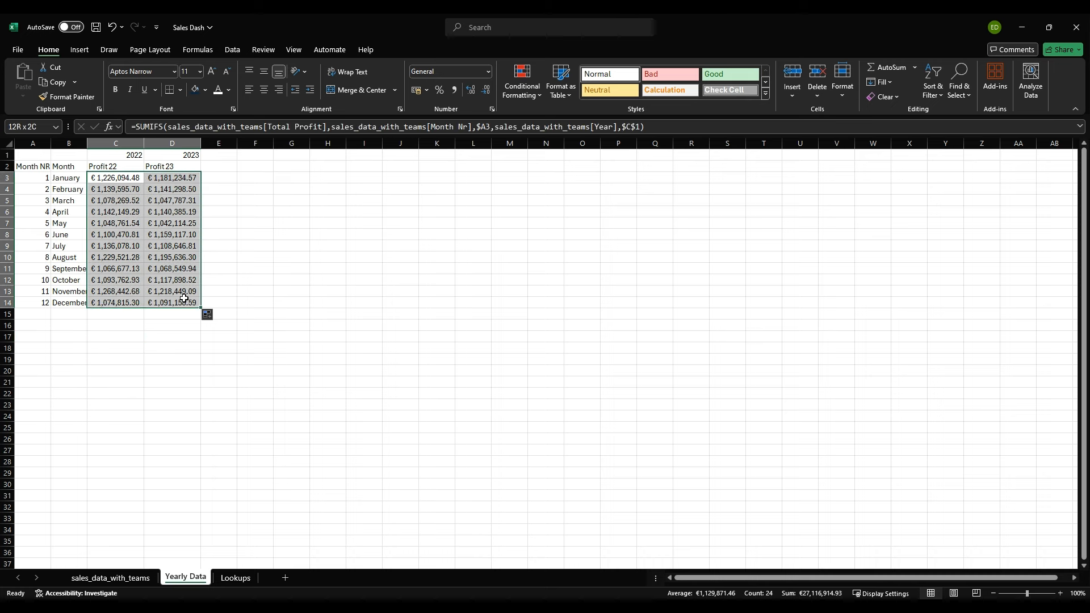
left_click(163, 340)
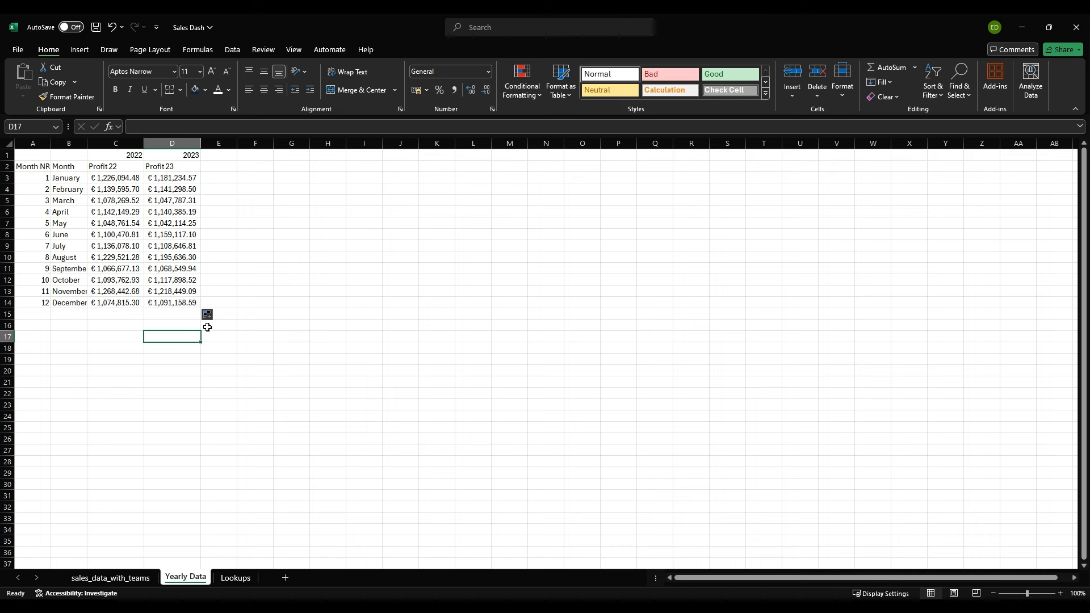
Step: Enter the column header Diff % in cell E2
left_click(222, 167)
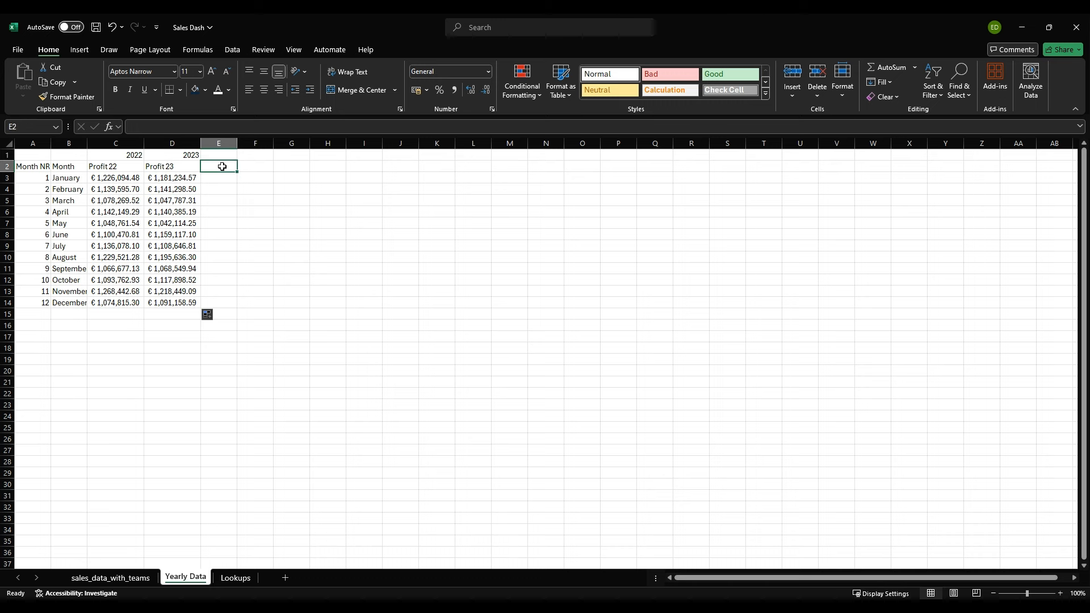
type("Diff")
key("Return")
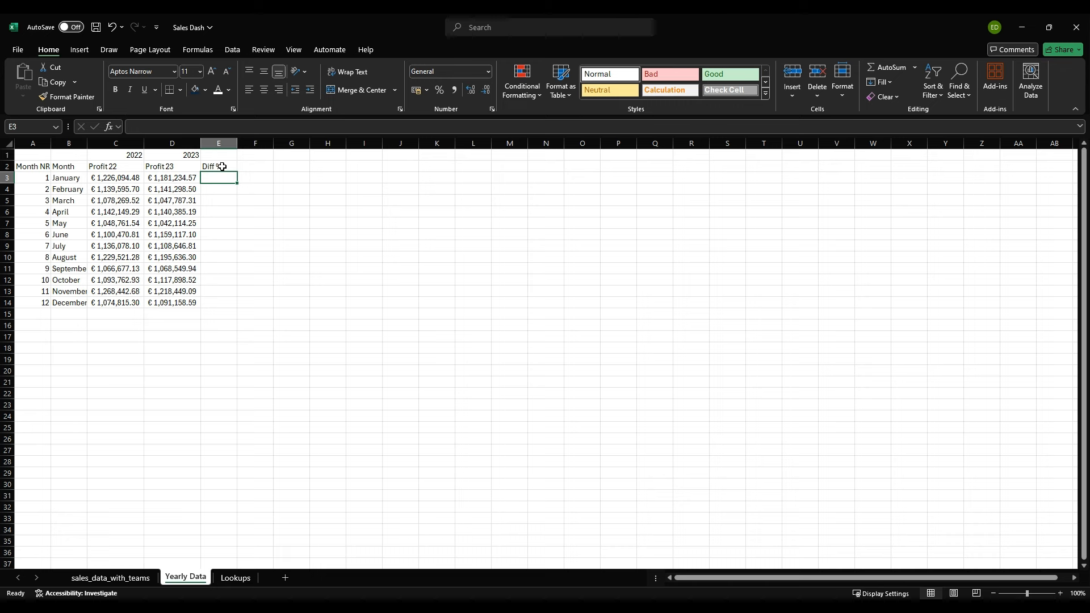
Step: Enter the year-over-year difference formula =(D3-C3)/C3 in cell E3
type("=")
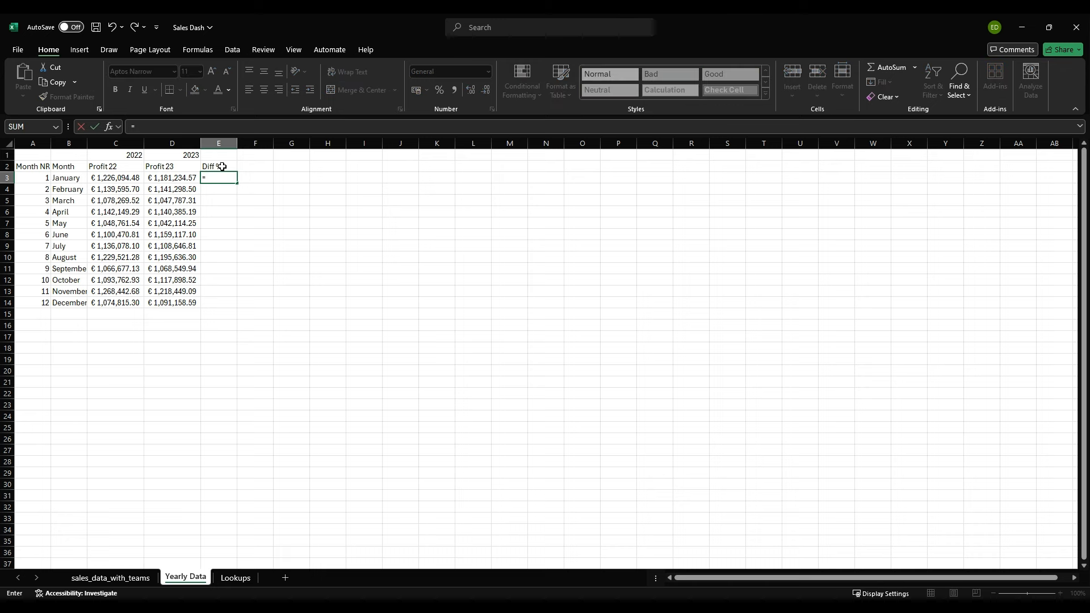
type("(")
key("Left")
type("-")
key("Left")
key("Left")
type(")/")
key("Left")
key("Left")
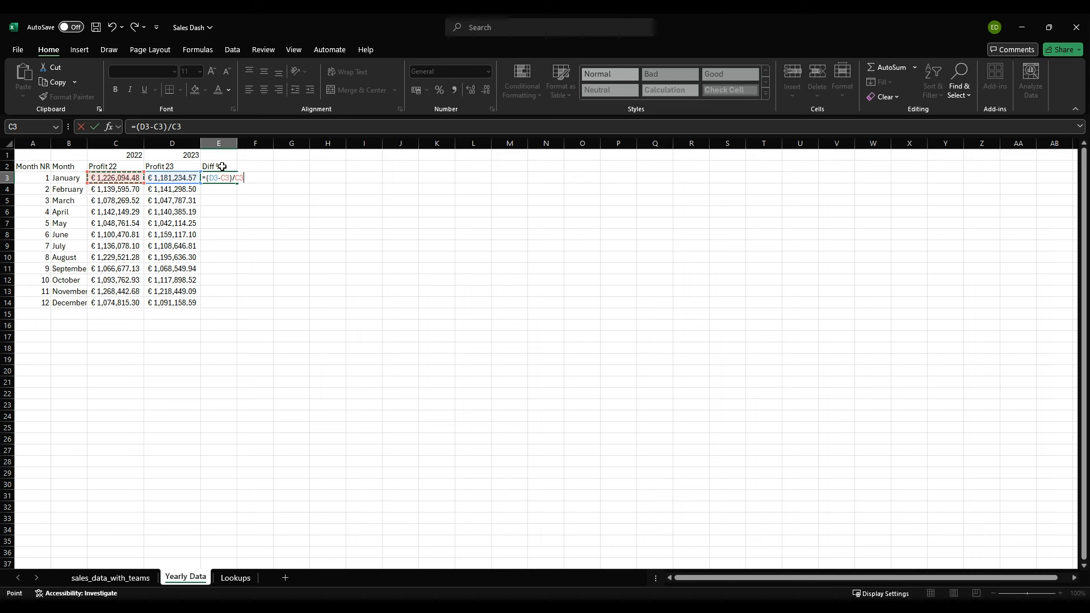
key("ctrl+Return")
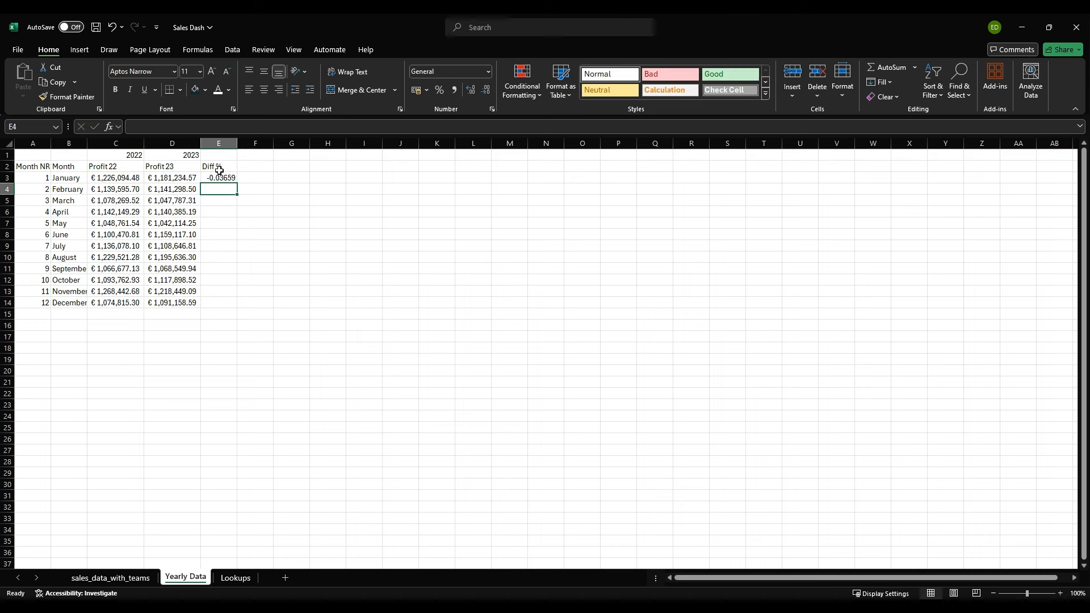
Step: Format E3 as a percentage with two decimals and fill its formula down to E14
left_click(439, 89)
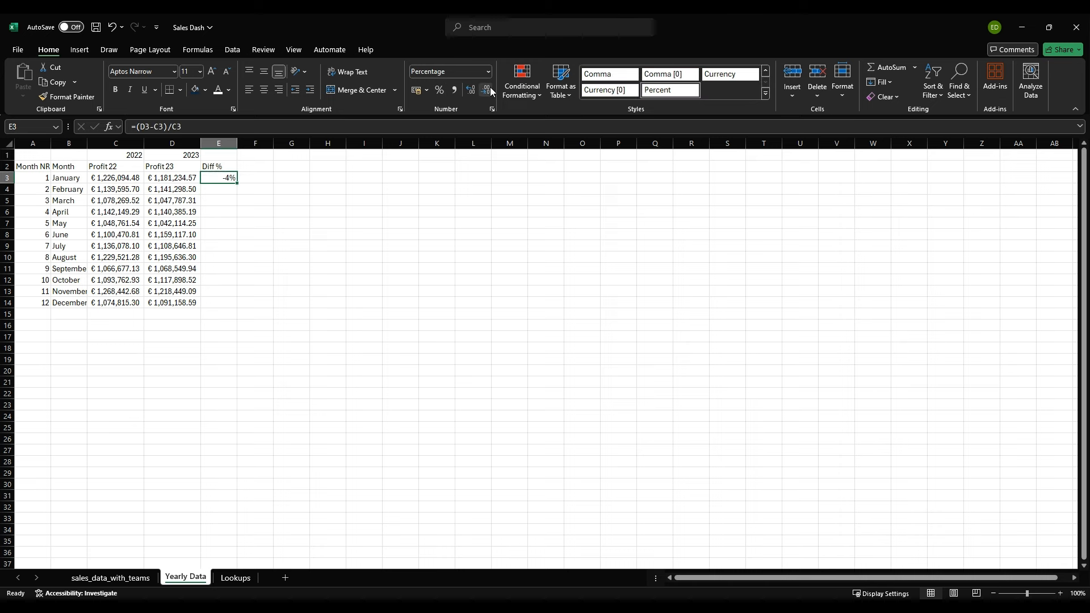
left_click(470, 91)
left_click(470, 90)
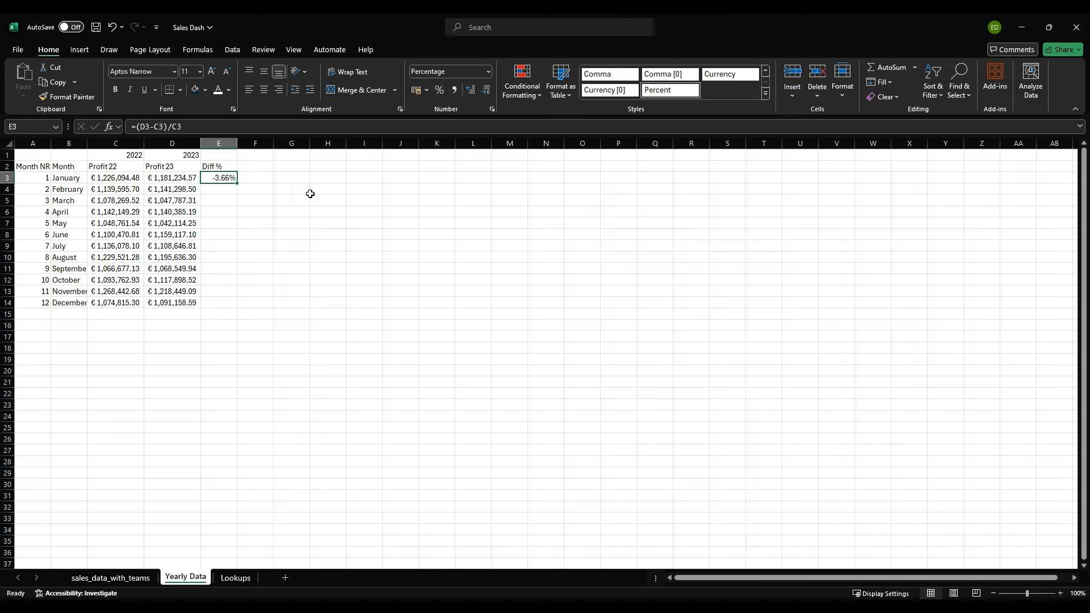
double_click(237, 185)
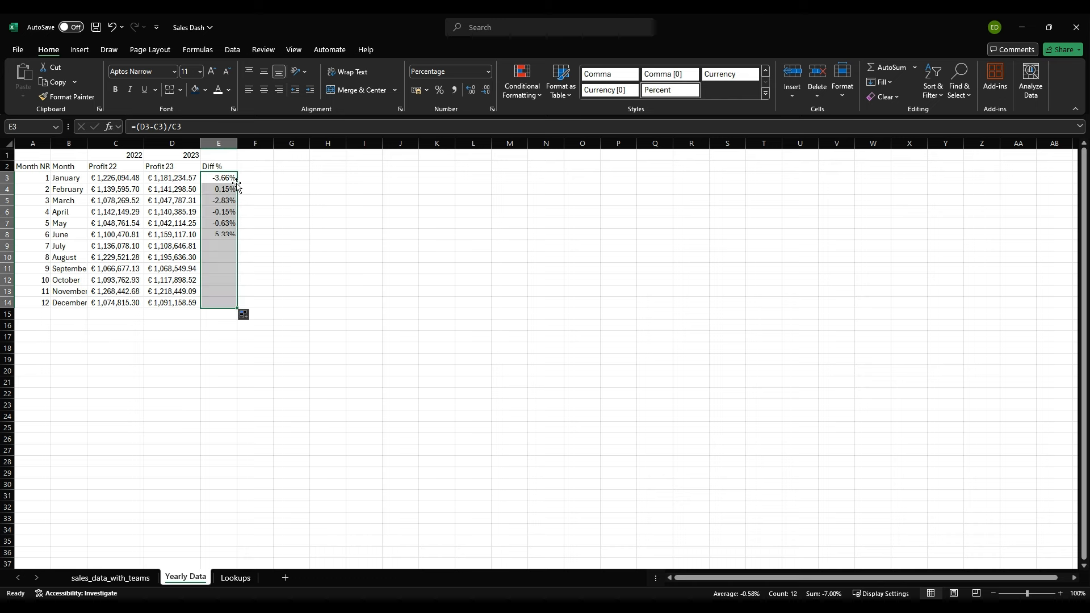
left_click(220, 360)
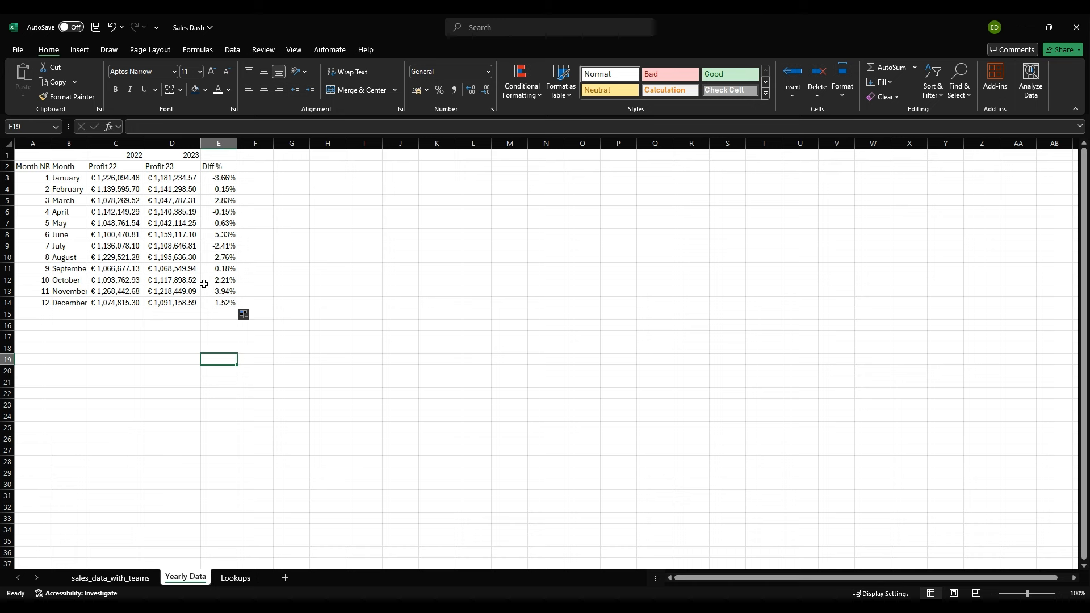
left_click(218, 236)
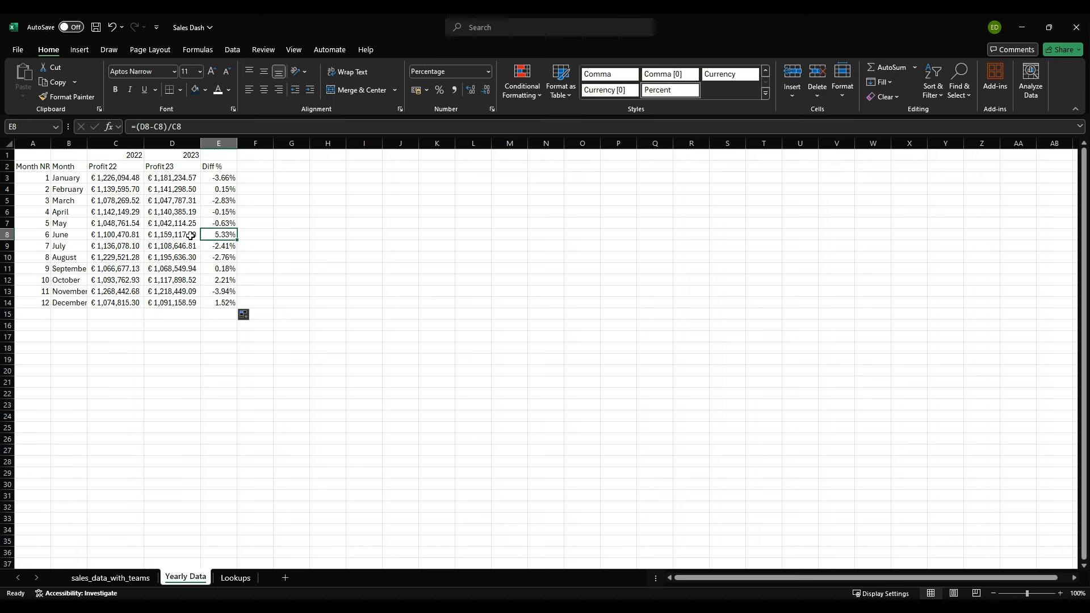
left_click(147, 232)
left_click(42, 238)
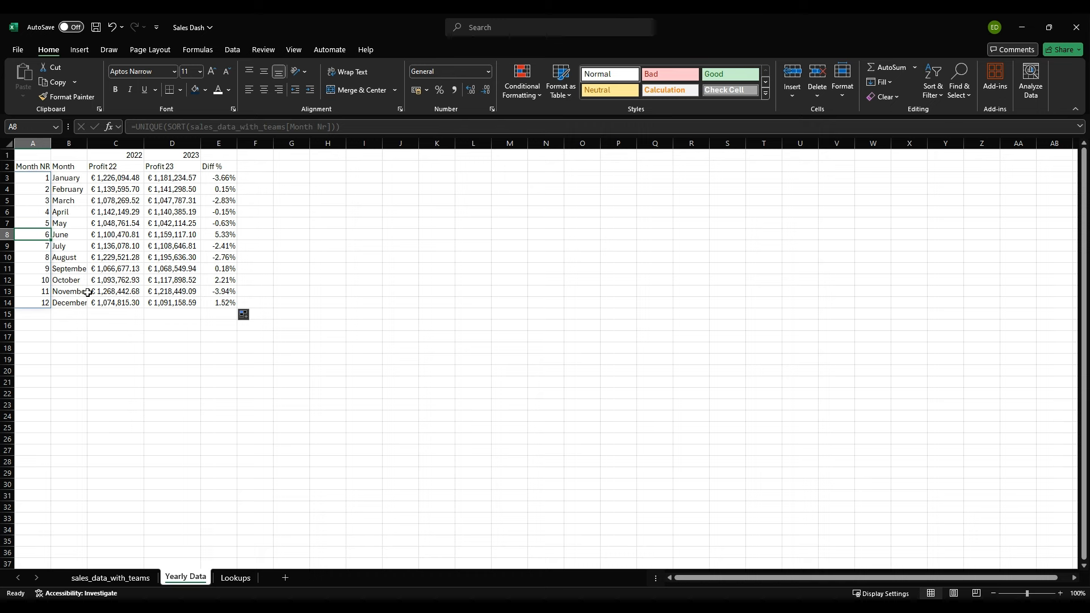
Step: Insert a line chart of the months and both profit columns in B2:D14, and widen it on both sides
left_click_drag(62, 168, 187, 306)
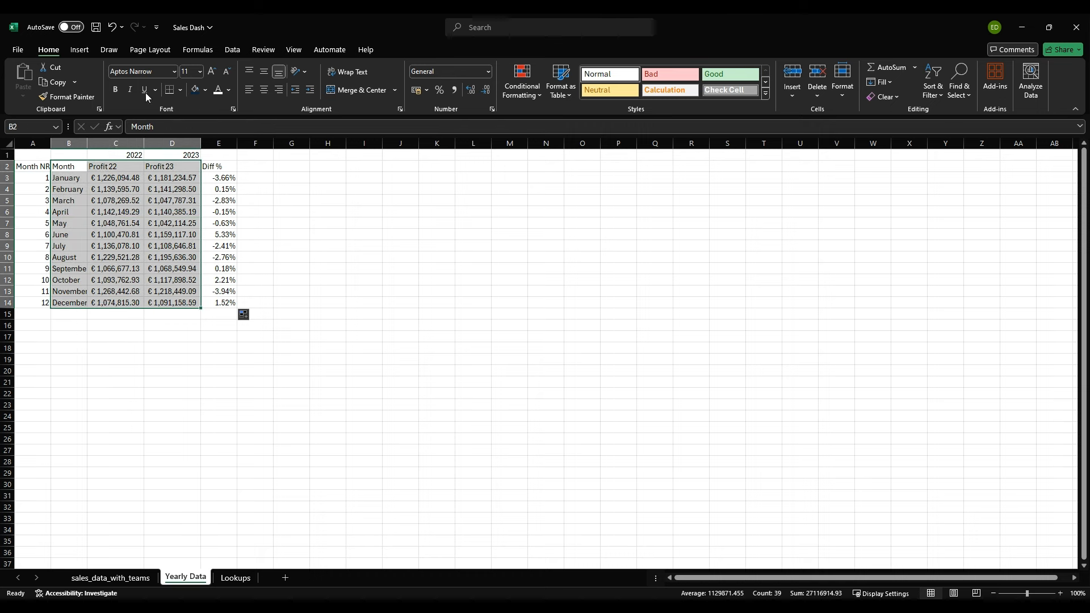
left_click(79, 51)
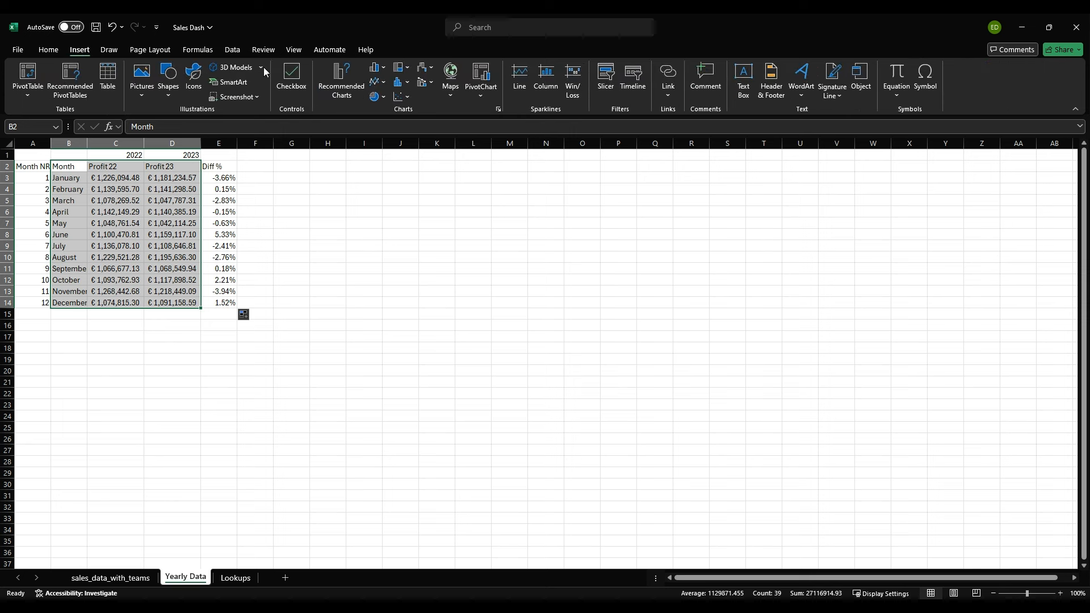
left_click(385, 85)
left_click(393, 124)
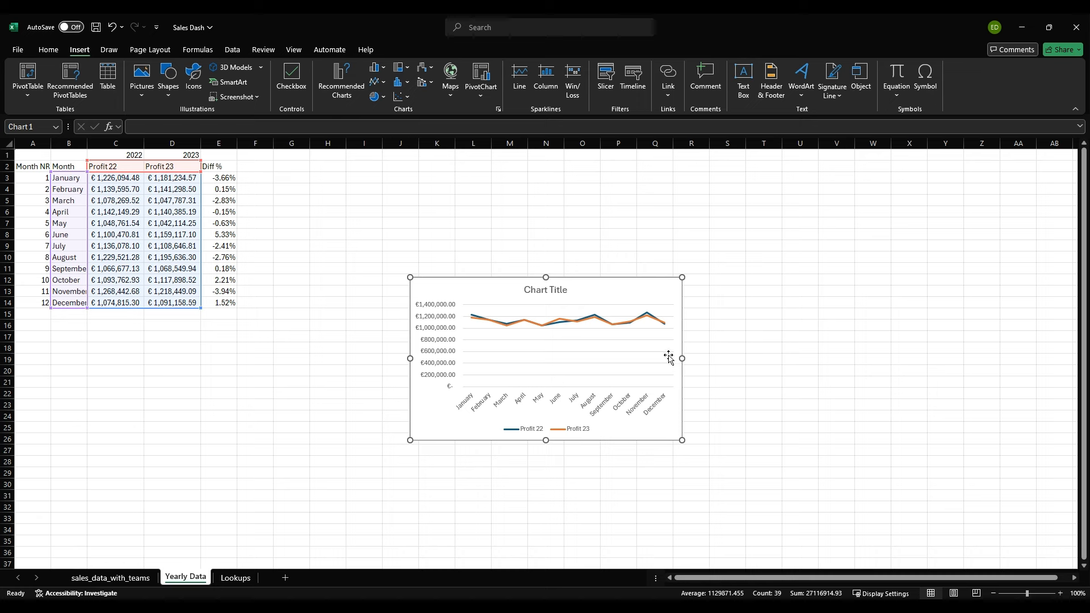
left_click_drag(682, 358, 824, 349)
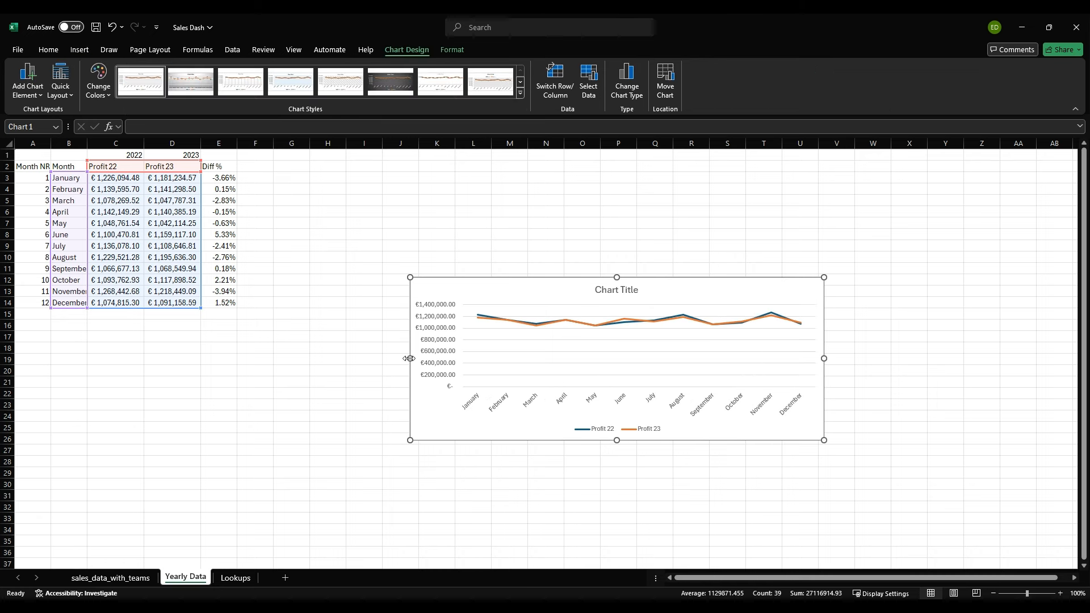
left_click_drag(410, 358, 331, 358)
Step: Try 400000 as the minimum bound of the chart's vertical axis and settle on 800000
left_click(365, 362)
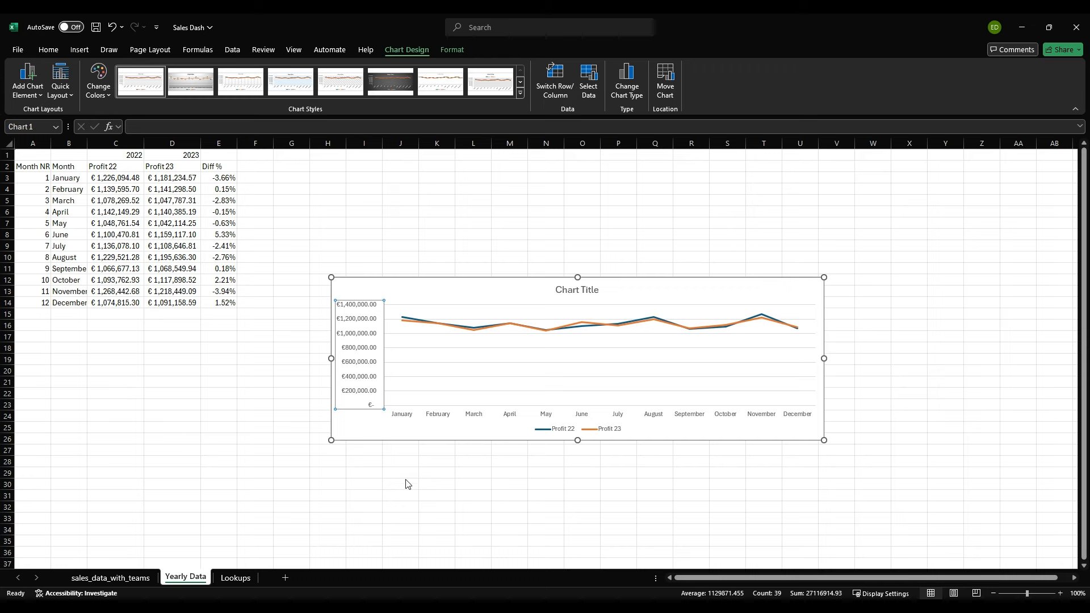
double_click(392, 348)
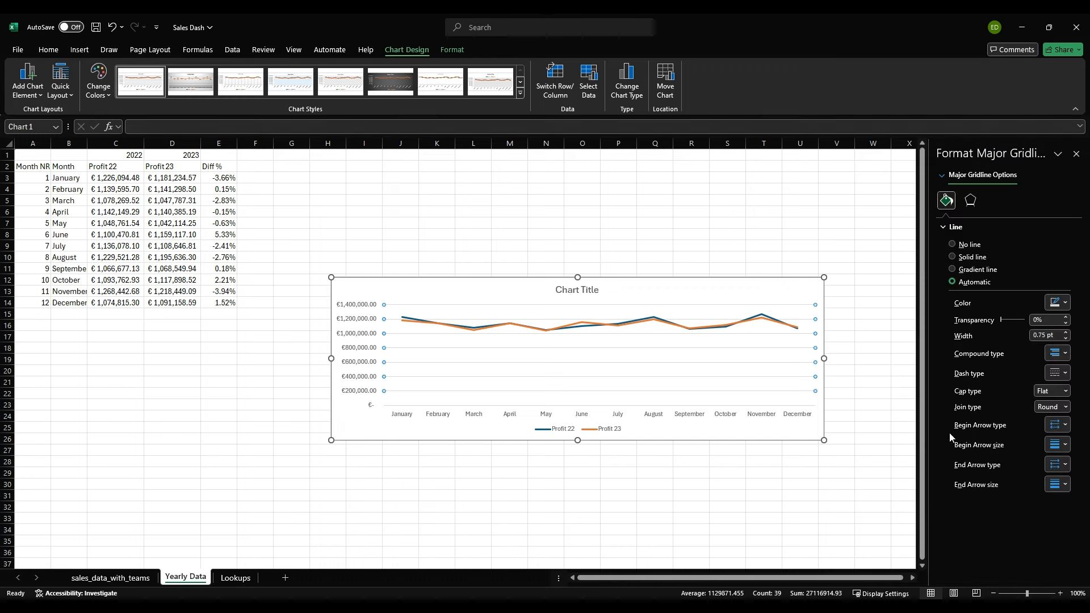
left_click(382, 362)
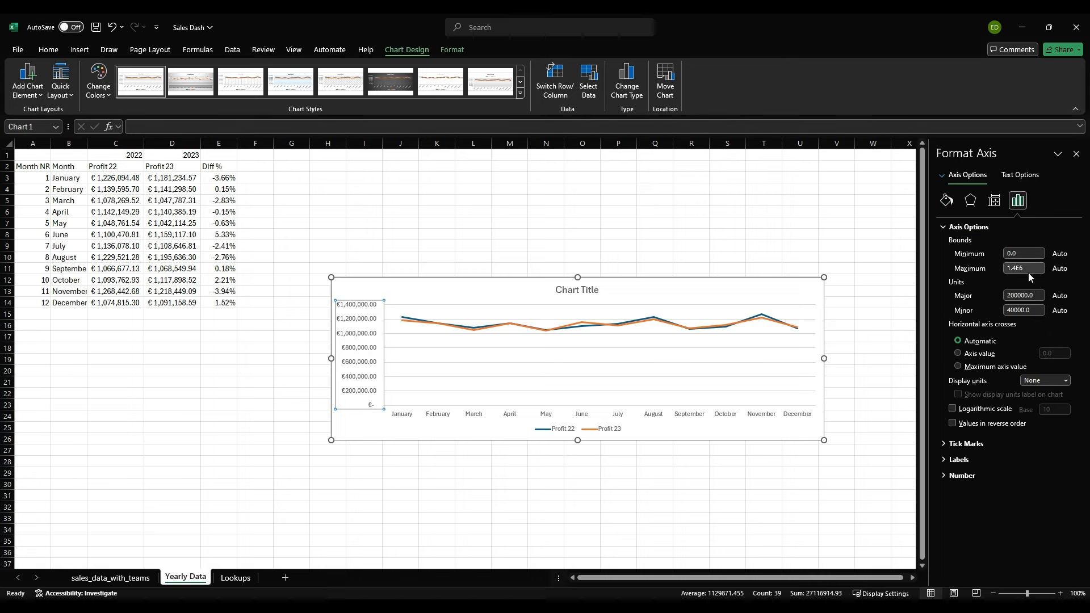
left_click(1036, 253)
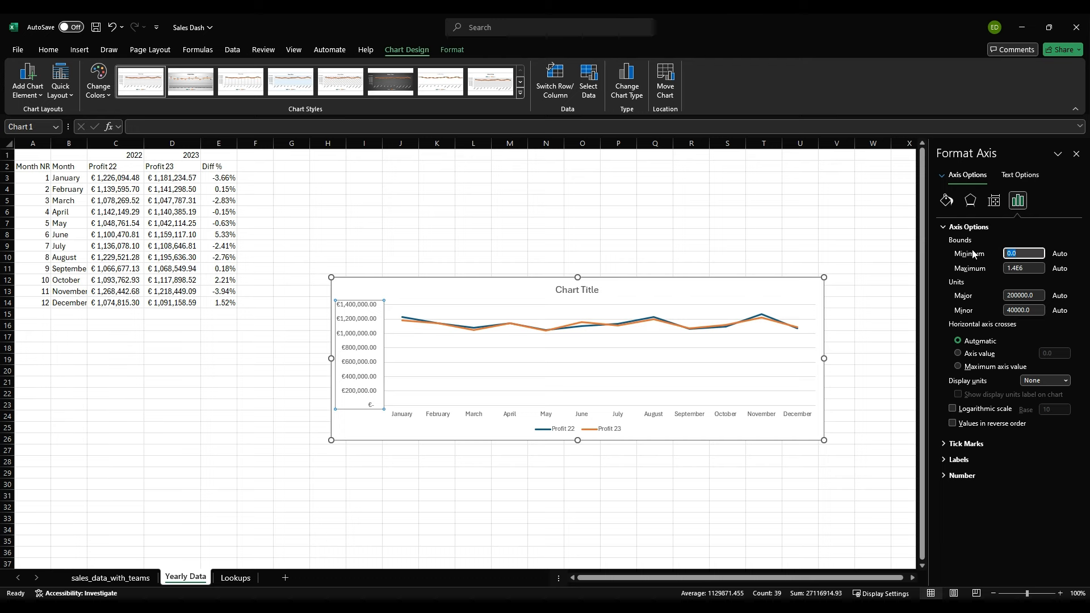
type("400000")
key("Return")
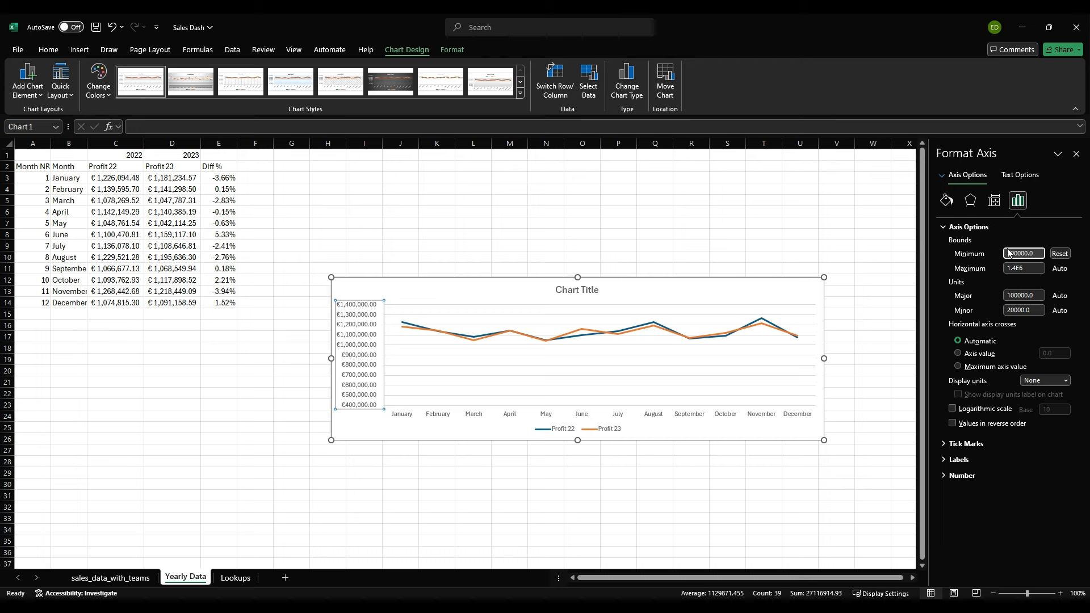
type("8")
key("Return")
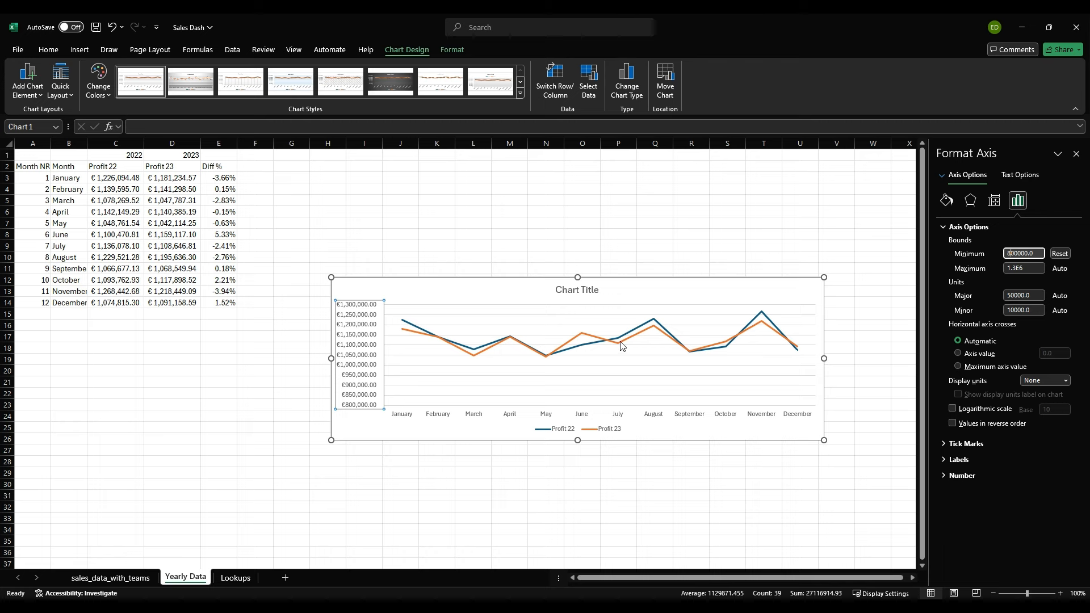
Step: Move the profit line chart slightly up and farther away from the data table
left_click(242, 370)
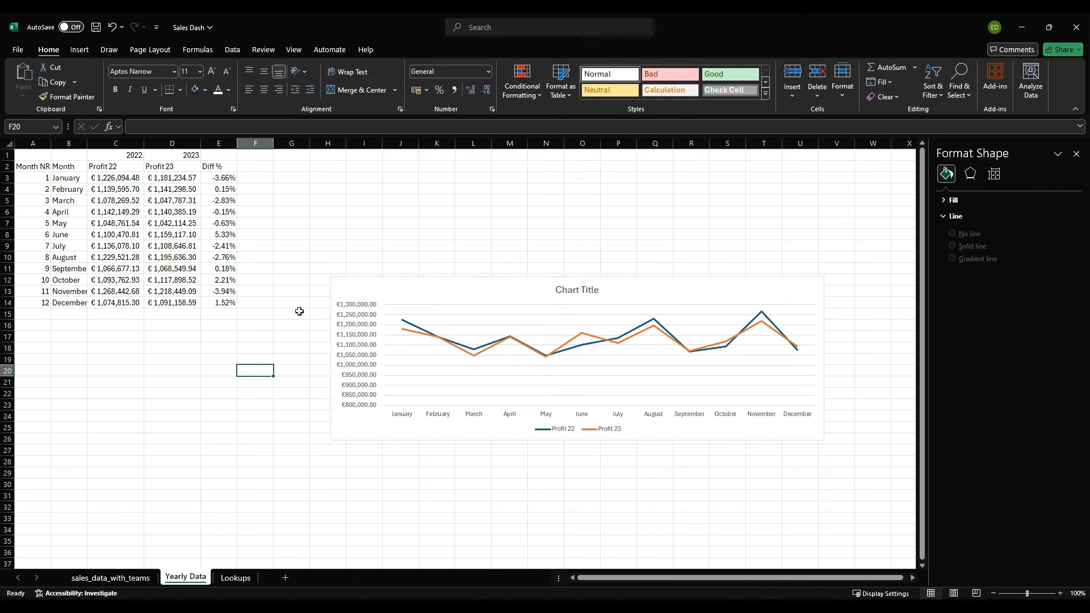
left_click(394, 290)
left_click_drag(394, 289, 437, 269)
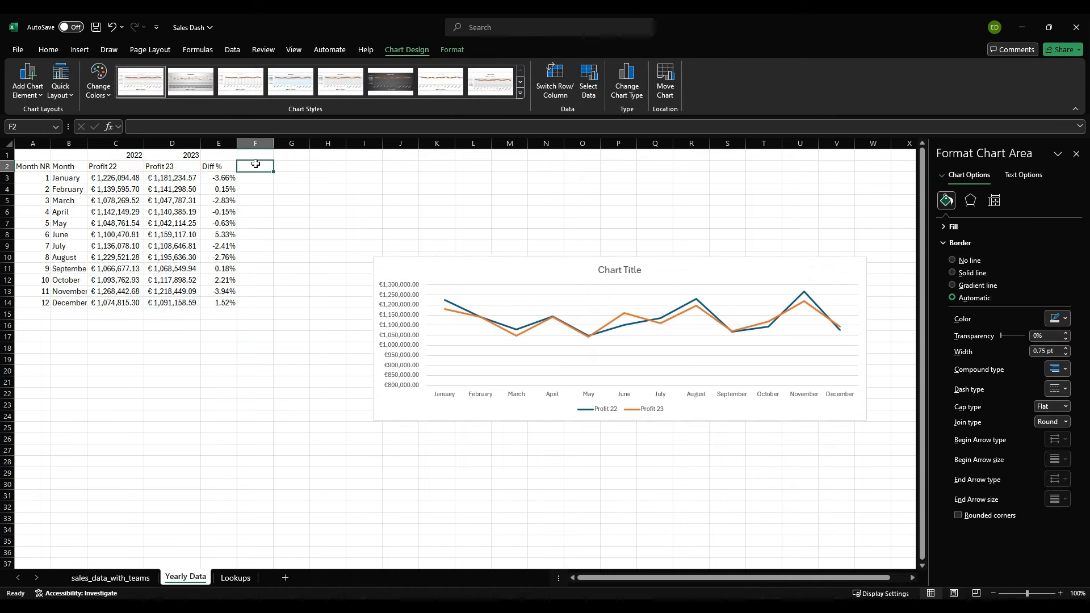
Step: Enter the column header Avg in cell F2
left_click(256, 166)
type("Avg")
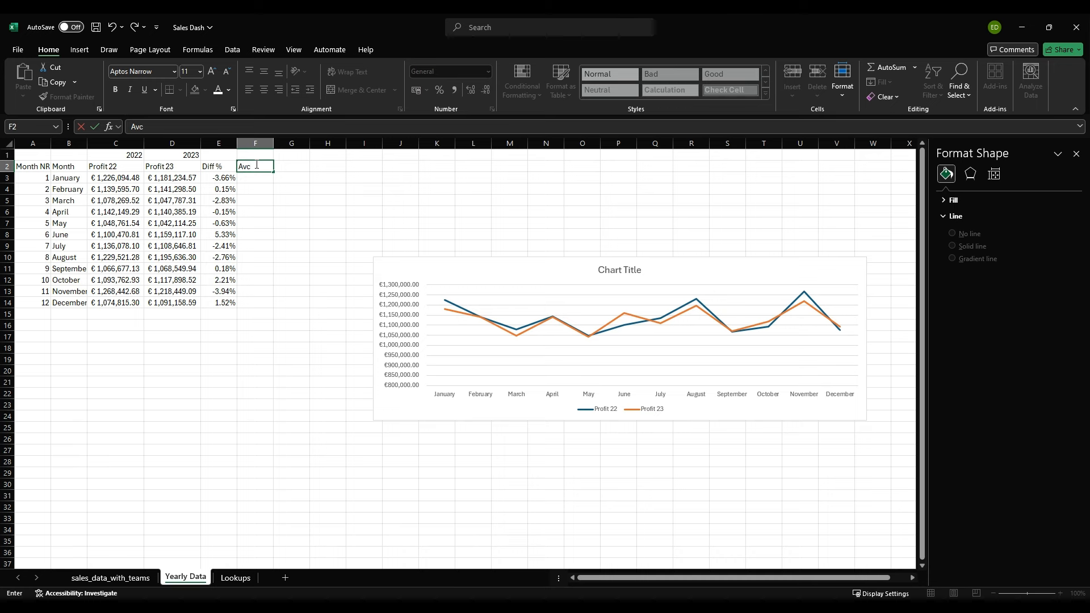
key("Return")
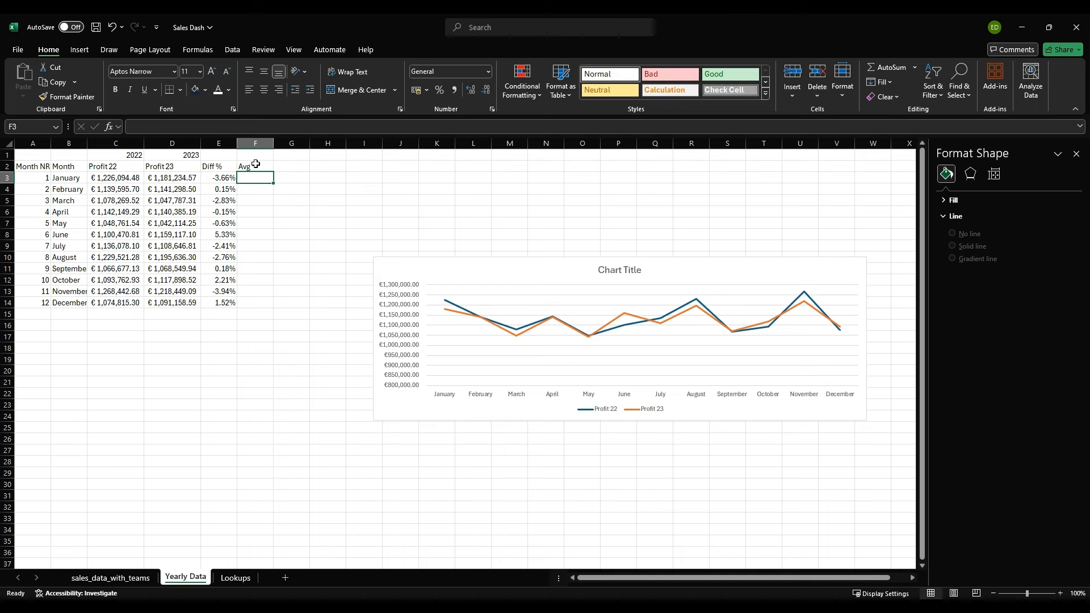
Step: Change the header in cell F2 to Avg 22
left_click(256, 164)
left_click(210, 129)
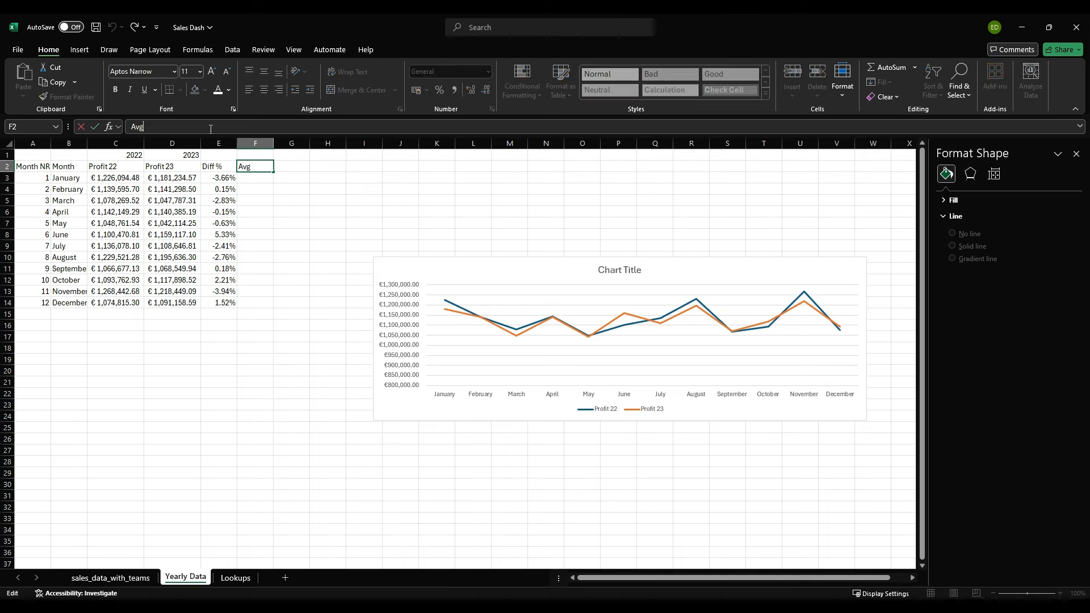
type("22")
key("Return")
Step: Calculate the average of the 2022 profits in F3 with =AVERAGE(C3:C14)
type("=")
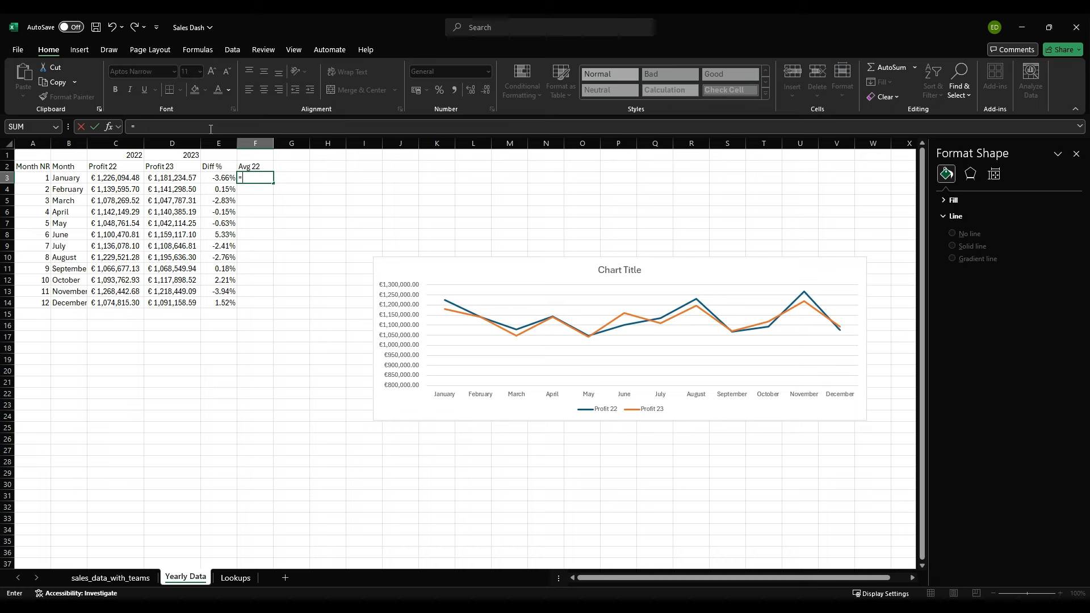
type("avber")
key("Tab")
left_click_drag(120, 177, 118, 298)
key("Return")
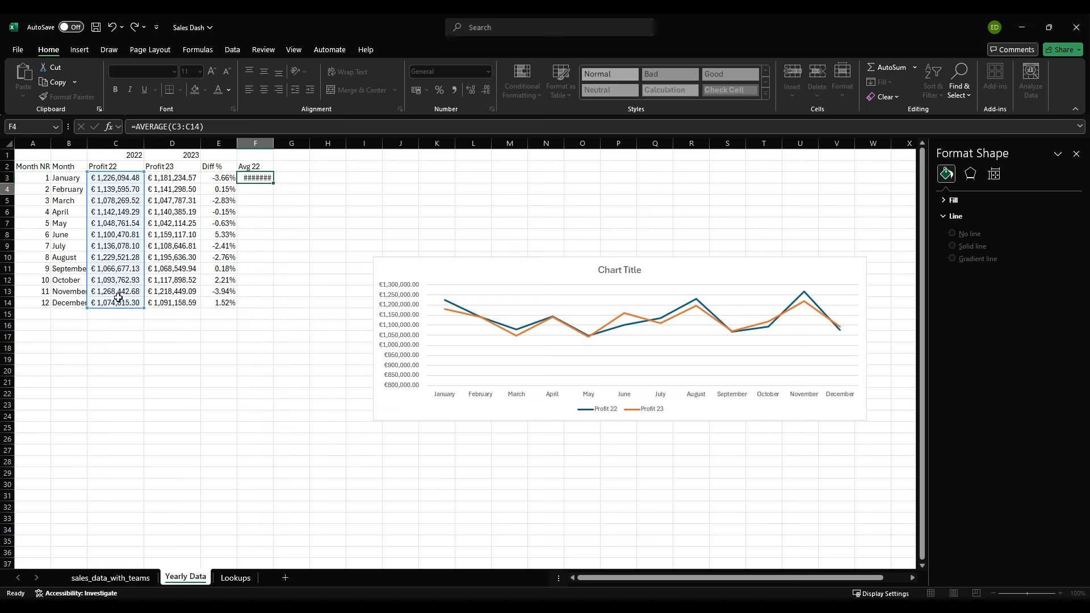
key("Up")
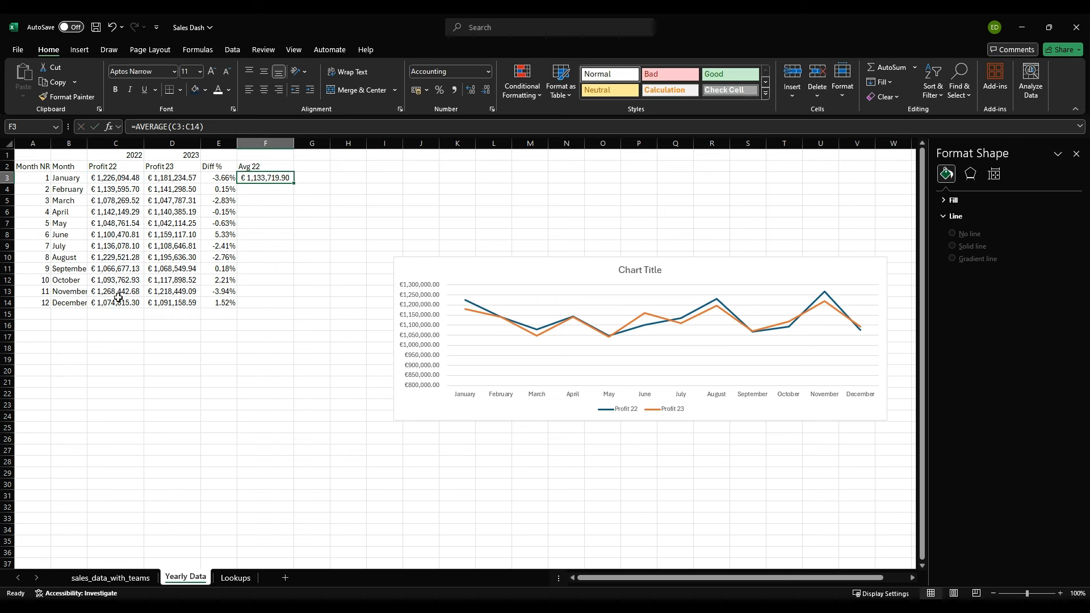
Step: Enter the column header Avg 23 in cell G2
key("Right")
key("Up")
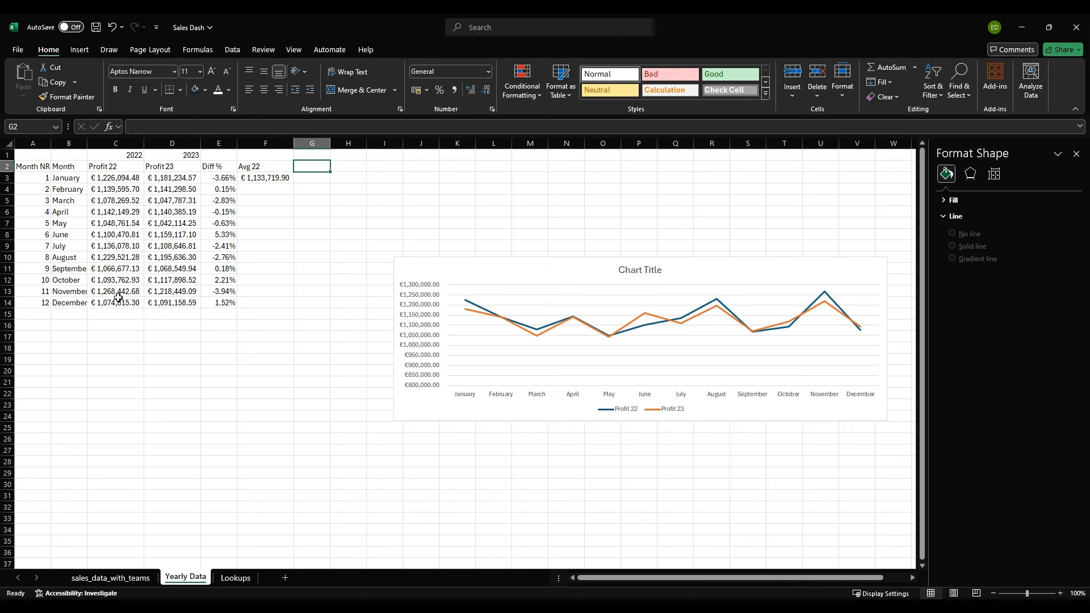
type("Avg 23")
key("Return")
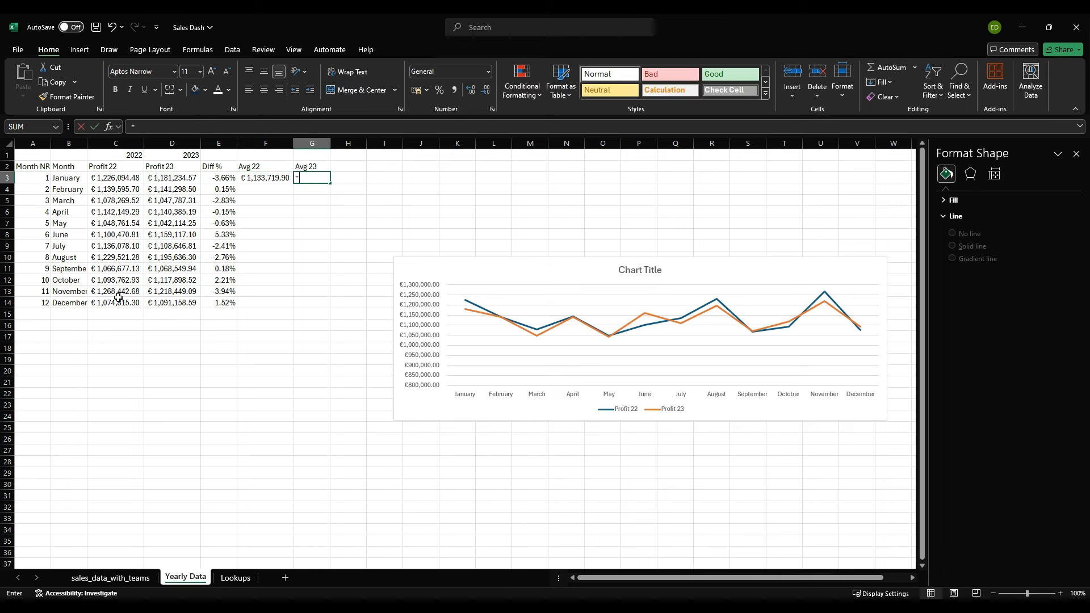
type("=")
key("Left")
key("Left")
key("Left")
key("shift+Down")
key("shift+Down")
key("shift+Down")
key("shift+Down")
key("shift+Down")
key("shift+Down")
key("shift+Down")
key("shift+Down")
key("shift+Down")
key("shift+Down")
key("shift+Down")
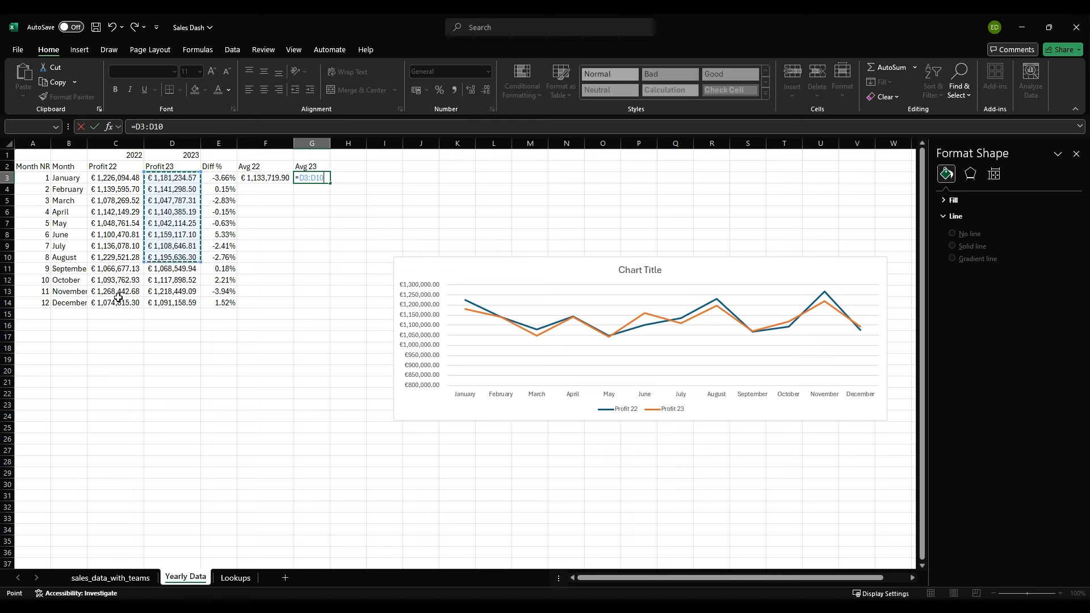
type(")")
key("Return")
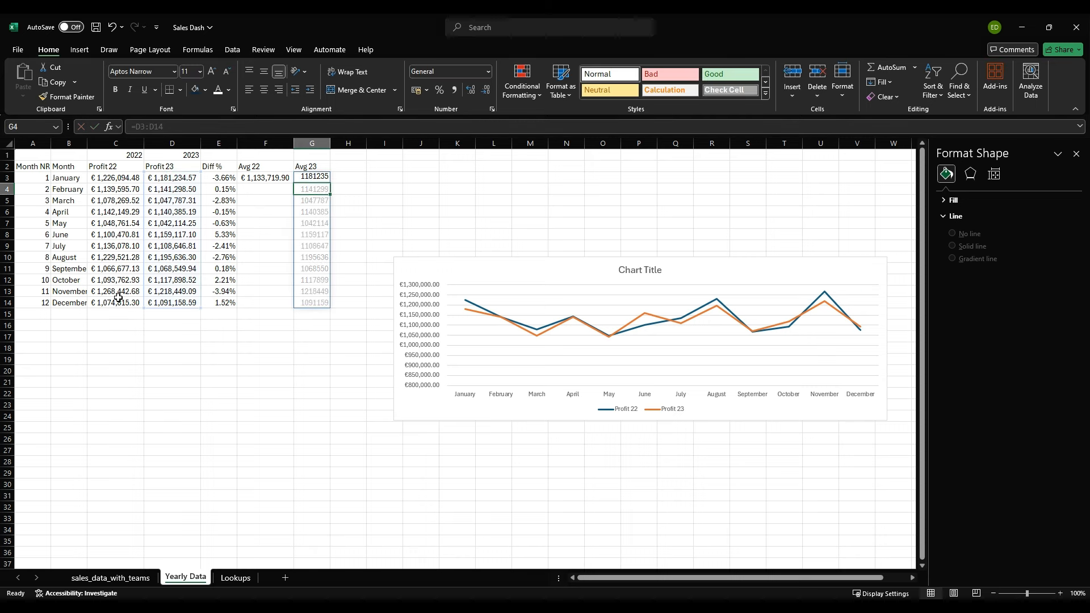
key("ctrl+z")
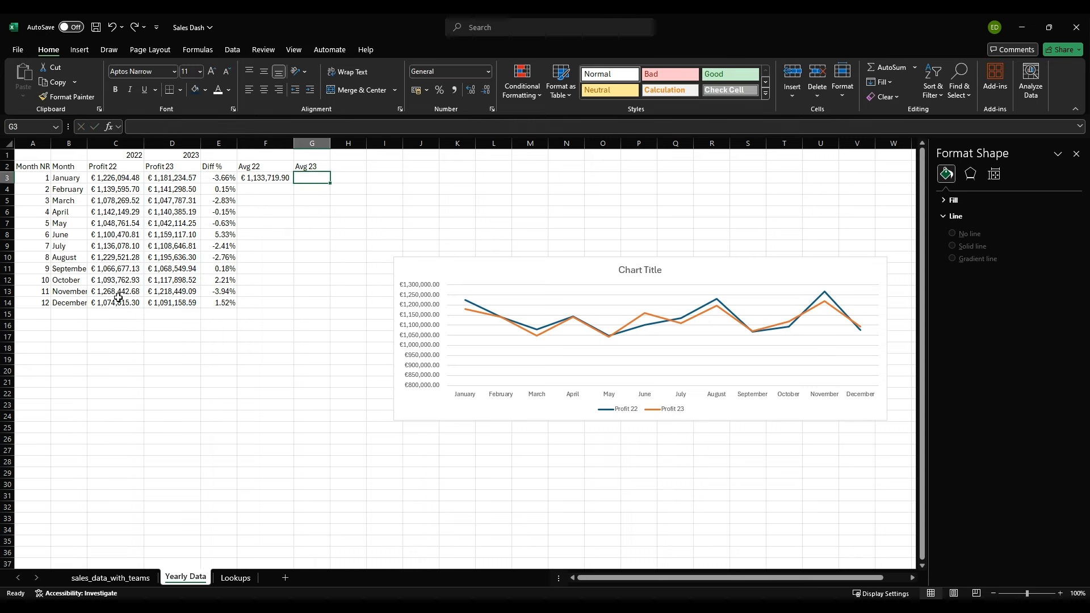
type("avg 23")
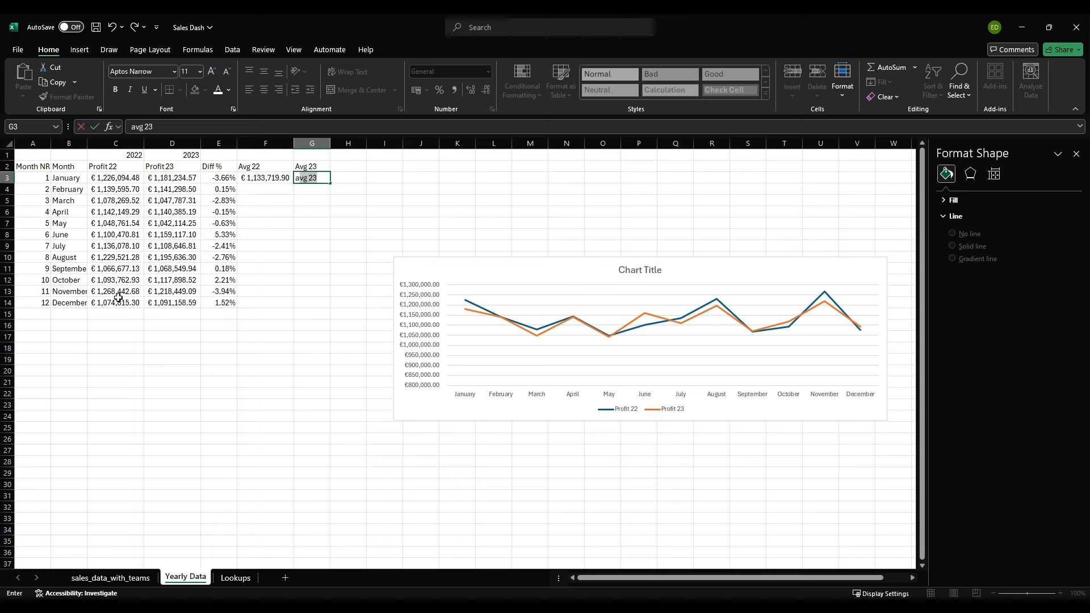
type("=av")
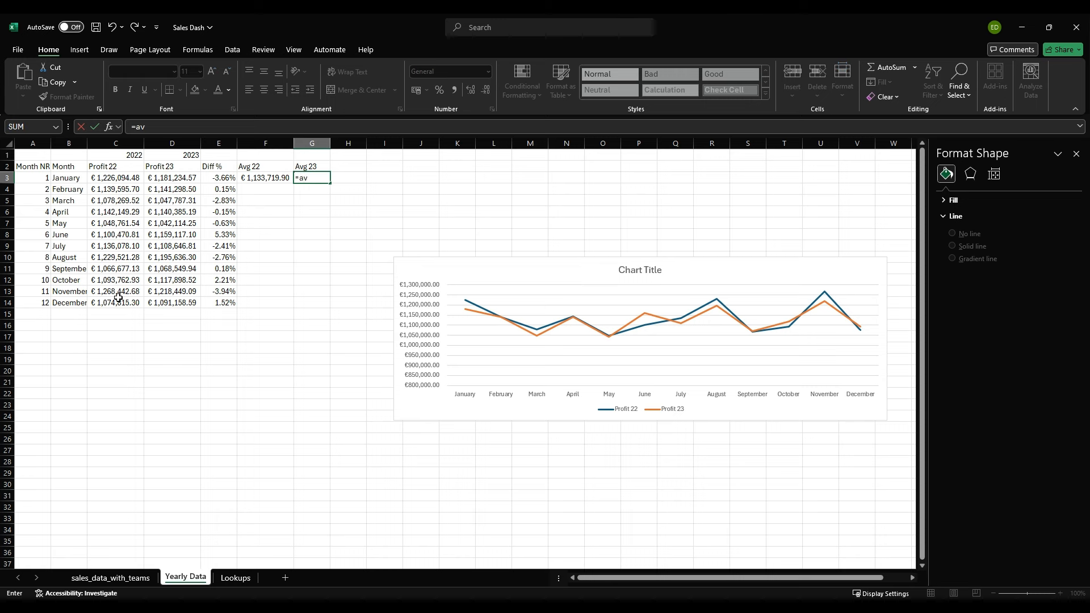
Step: Calculate the average of the 2023 profits in G3 with =AVERAGE(D3:D14)
key("Tab")
key("Left")
key("Left")
key("Left")
key("shift+Down")
key("shift+Down")
key("shift+Down")
key("shift+Down")
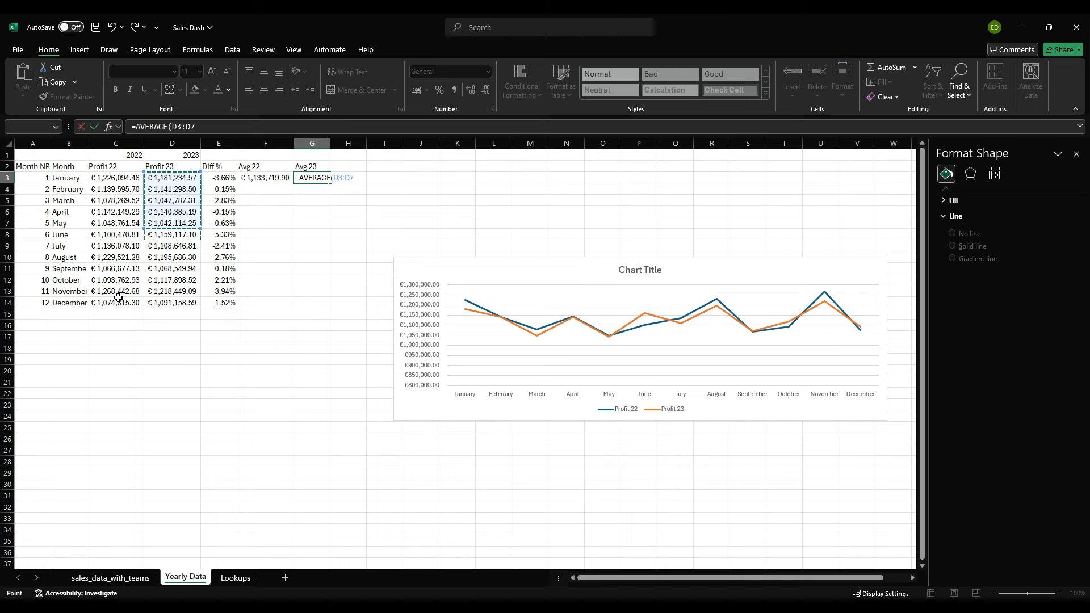
key("shift+Down")
key("shift+Down")
key("shift+Down")
key("shift+Down")
key("shift+Down")
key("shift+Down")
key("shift+Down")
key("Return")
key("Up")
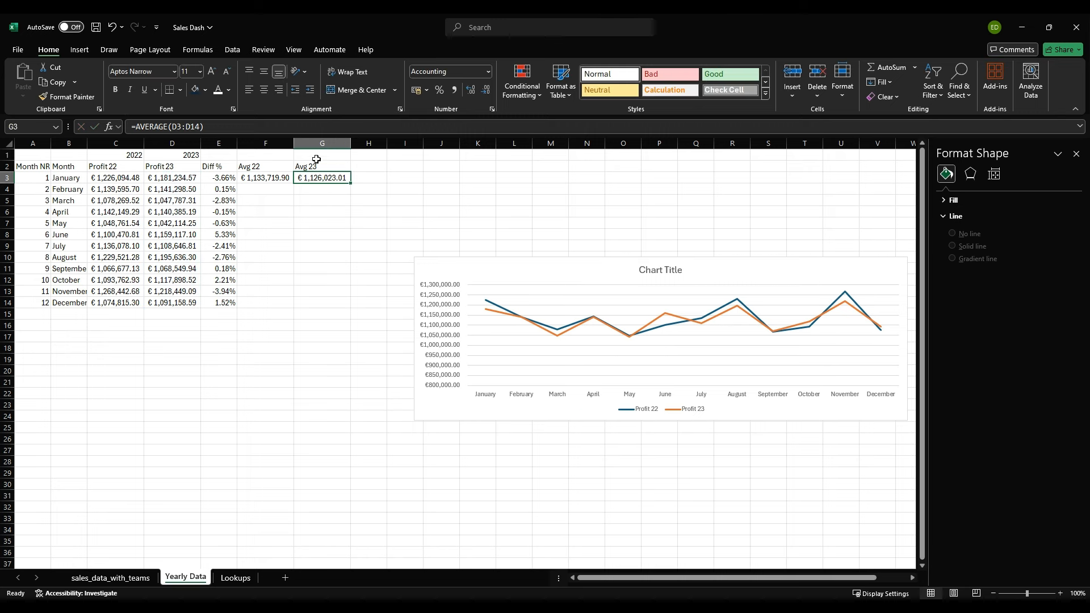
Step: Move the profit line chart up beside the average columns, starting at about row 2, and deselect it
left_click(282, 181)
left_click(333, 179)
left_click_drag(510, 258, 485, 169)
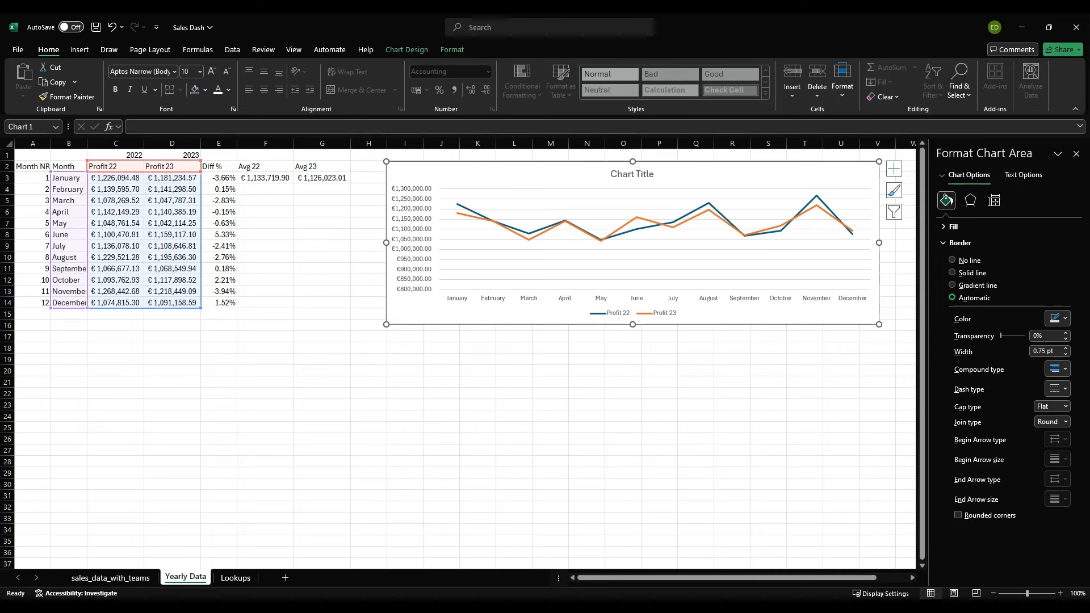
left_click(477, 496)
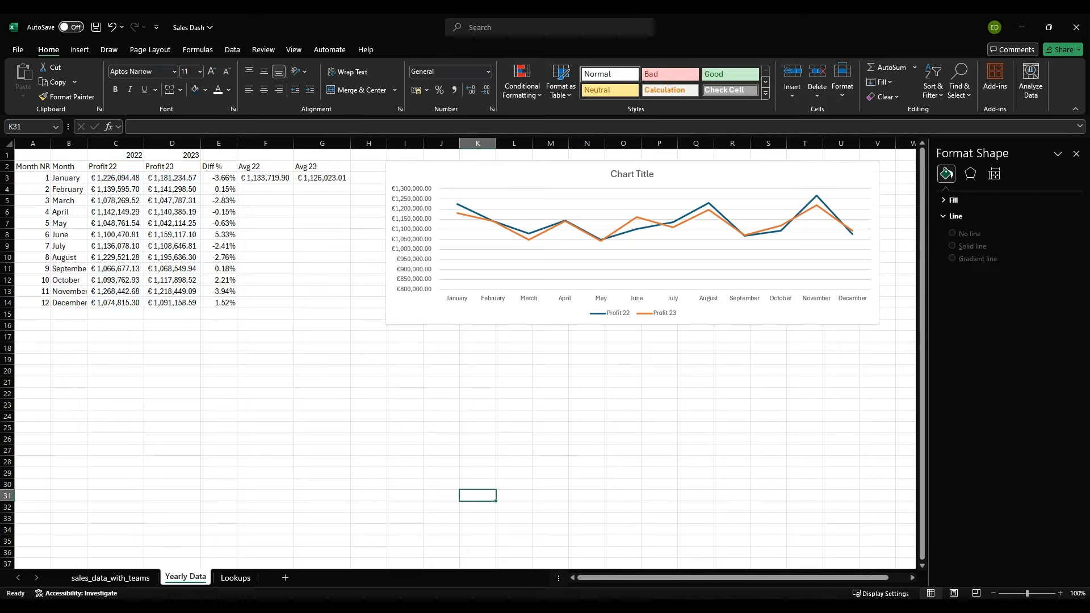
Step: Add a new worksheet after Yearly Data and name it Regions
left_click(285, 578)
double_click(232, 577)
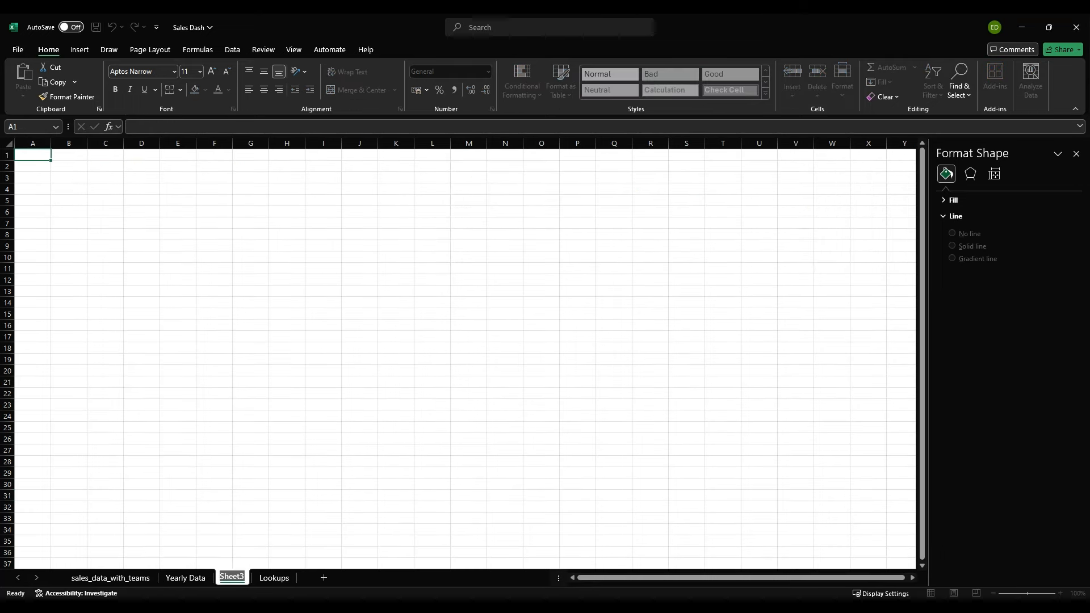
type("Regions")
key("Return")
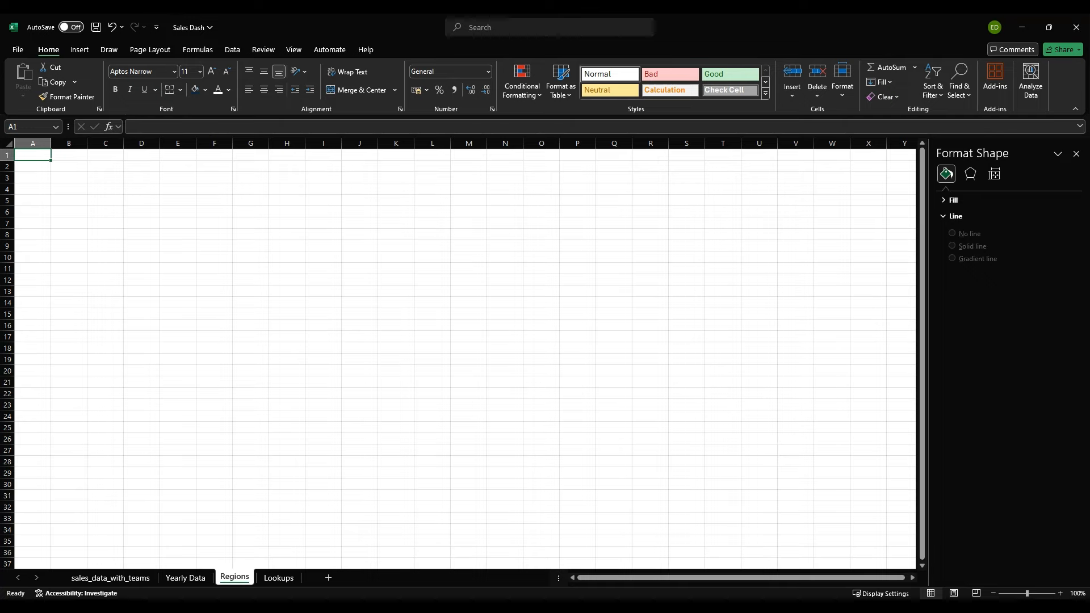
Step: Check the Region entries in the sales_data_with_teams sheet, and enter the header Region in cell A2 of the Regions sheet
left_click(110, 577)
left_click(385, 166)
key("Down")
key("Down")
key("Down")
key("Down")
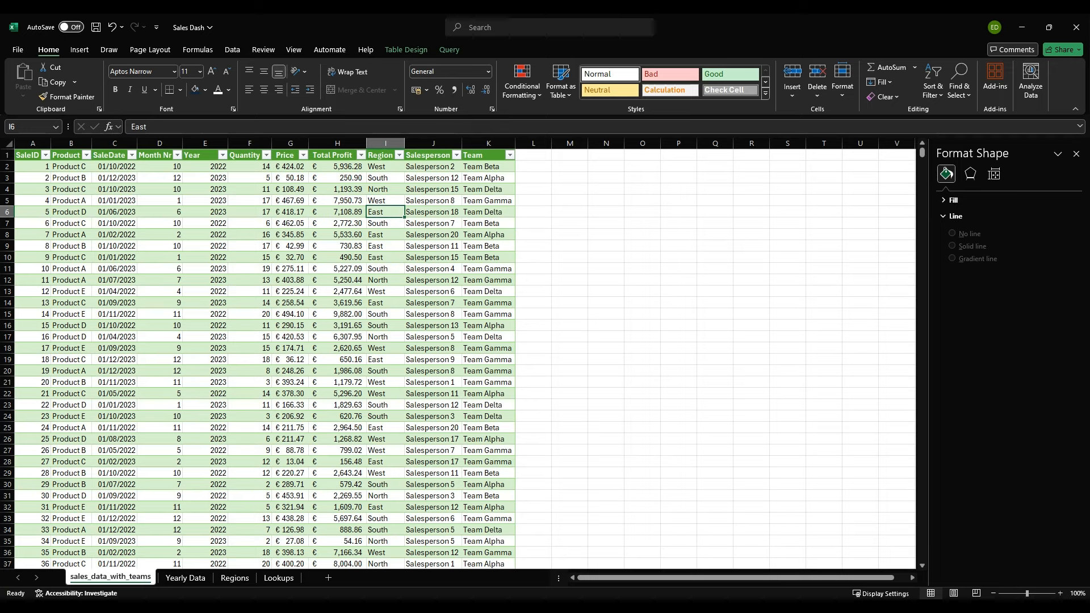
left_click(234, 578)
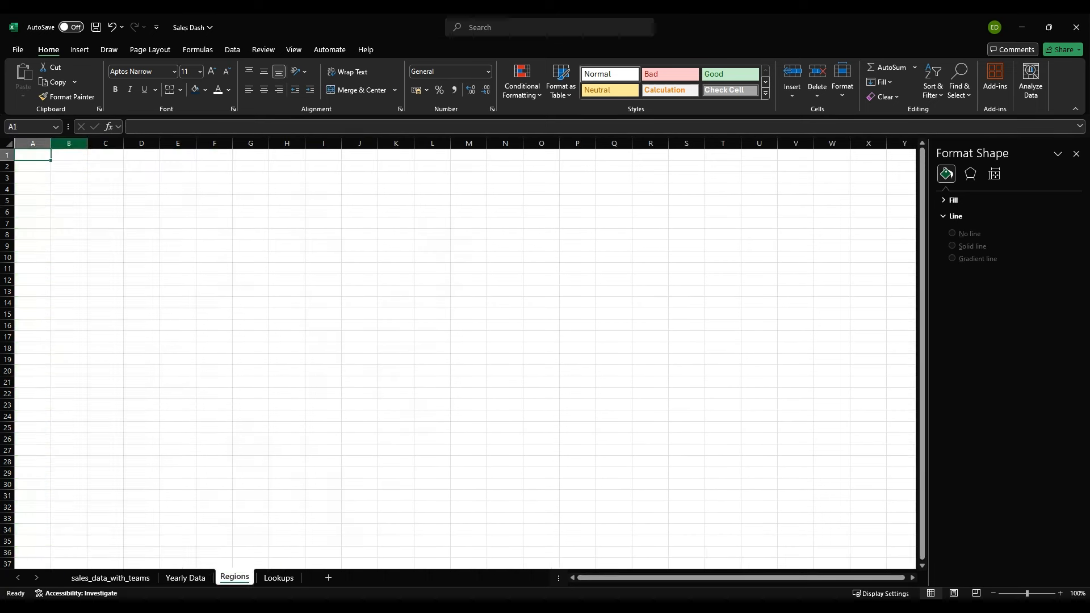
left_click(32, 167)
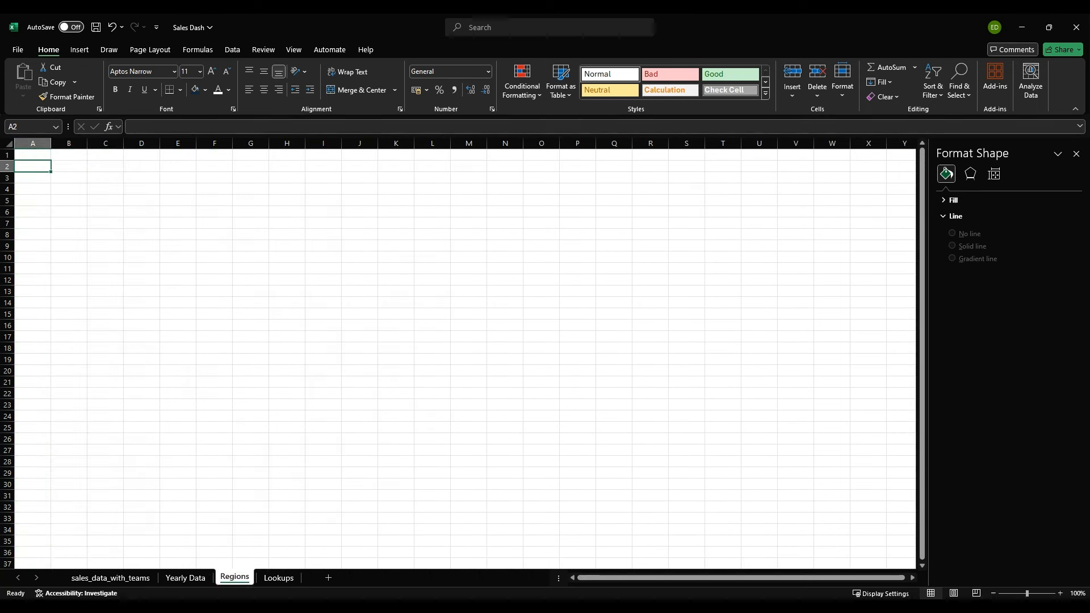
type("Region")
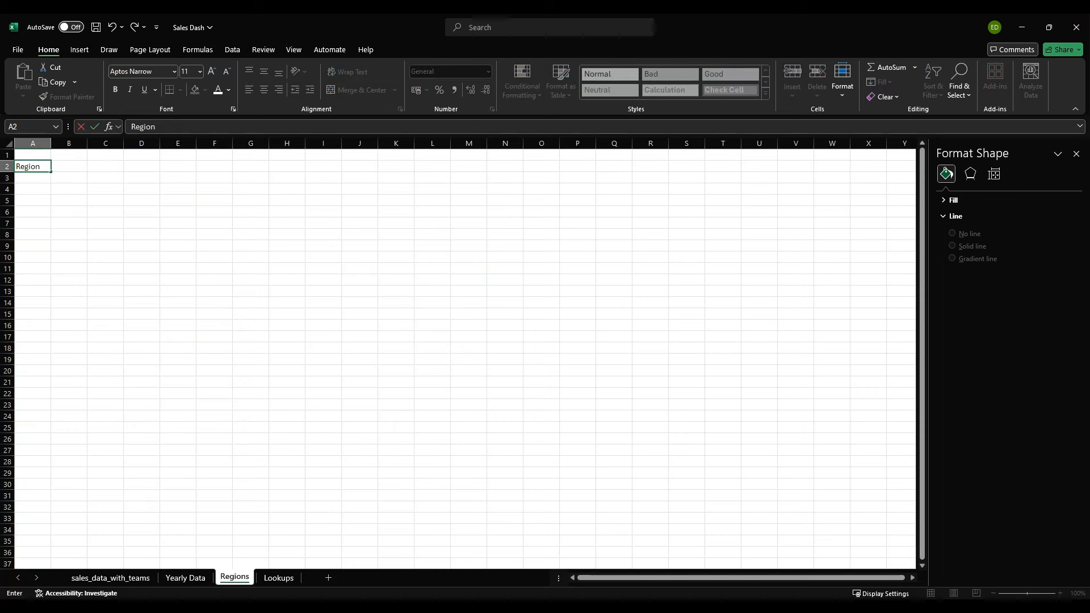
key("Return")
Step: List the sorted unique regions from cell A3 downward with =UNIQUE(SORT(sales_data_with_teams[Region]))
type("=uni")
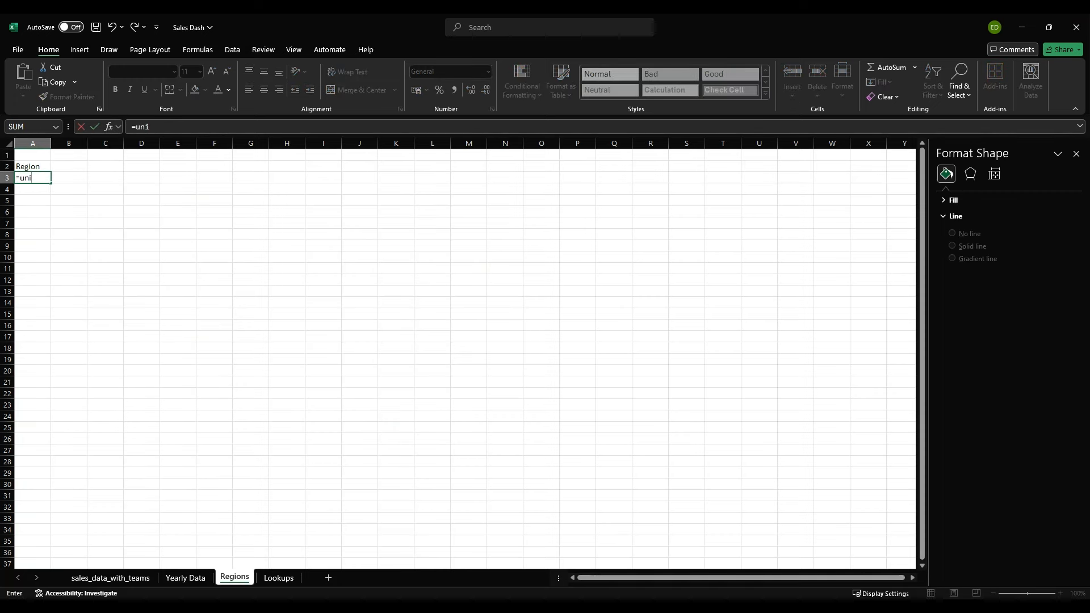
key("Tab")
type("sa;")
key("BackSpace")
type("SORT")
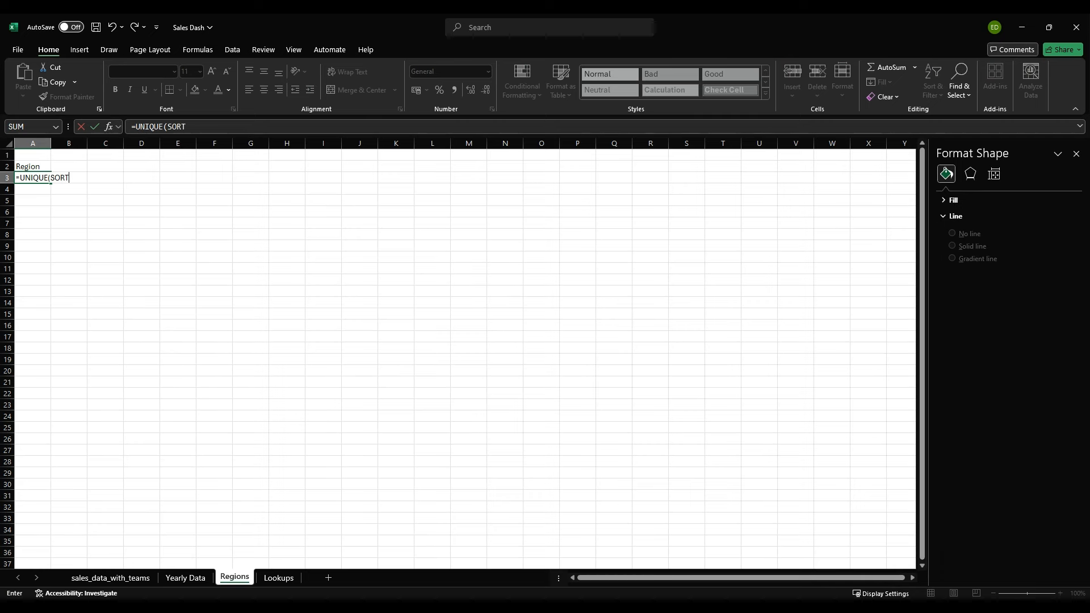
type("(sales_data_with_teams[p")
key("BackSpace")
type("Region")
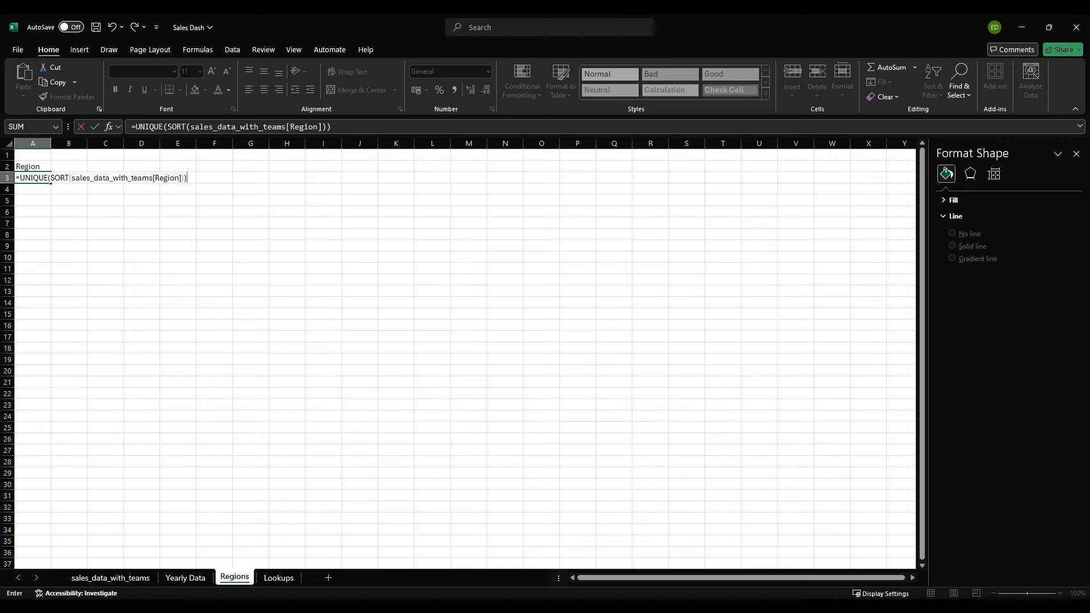
key("Return")
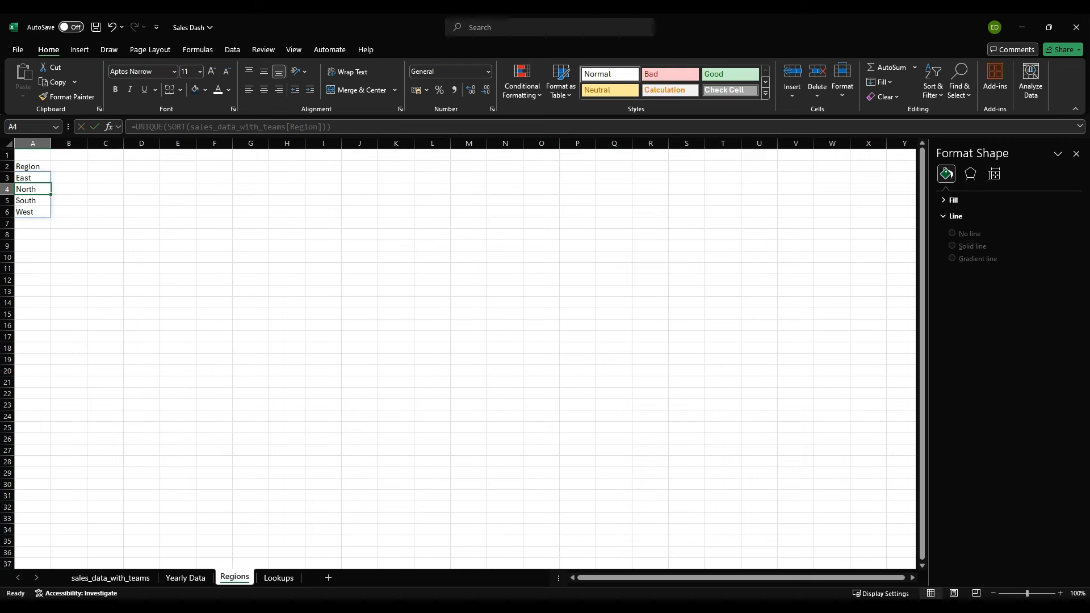
Step: Enter the column headers Profit 22 in B2 and Profit 23 in C2
left_click(32, 235)
left_click(69, 166)
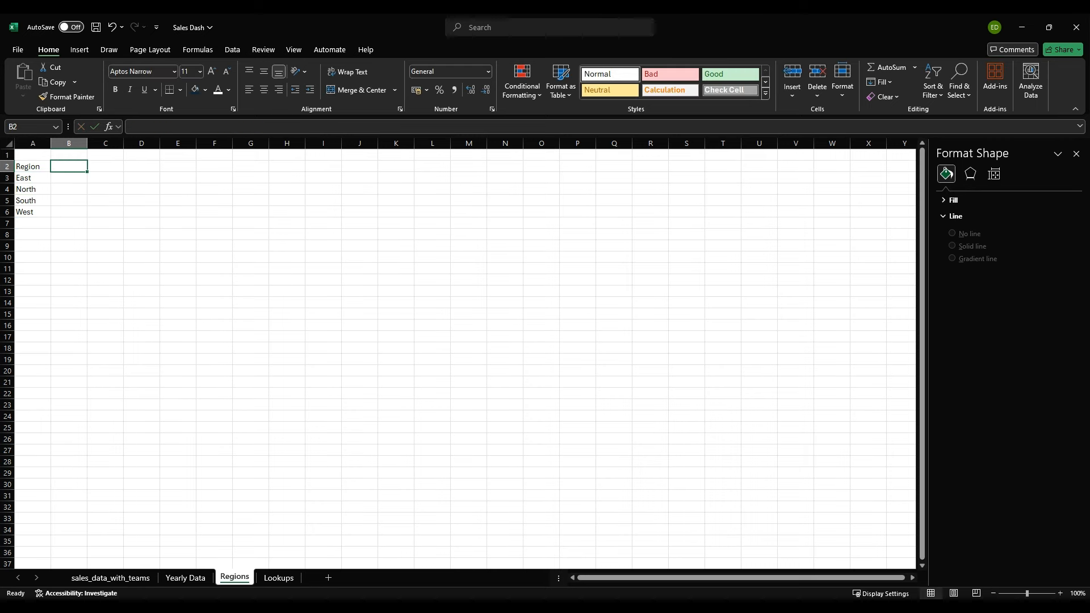
type("Profit 22")
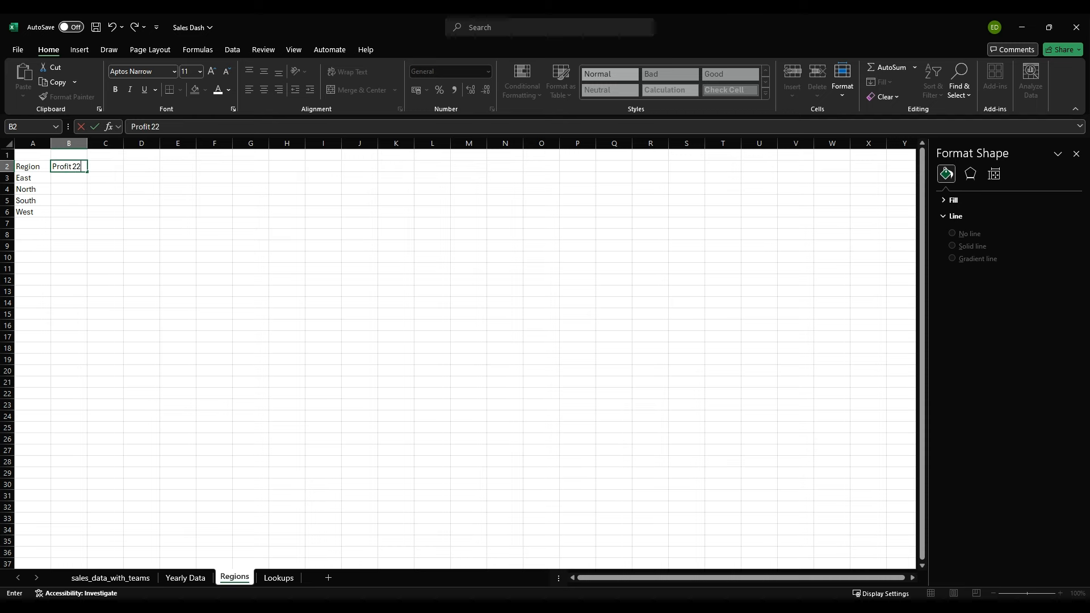
key("Tab")
type("{")
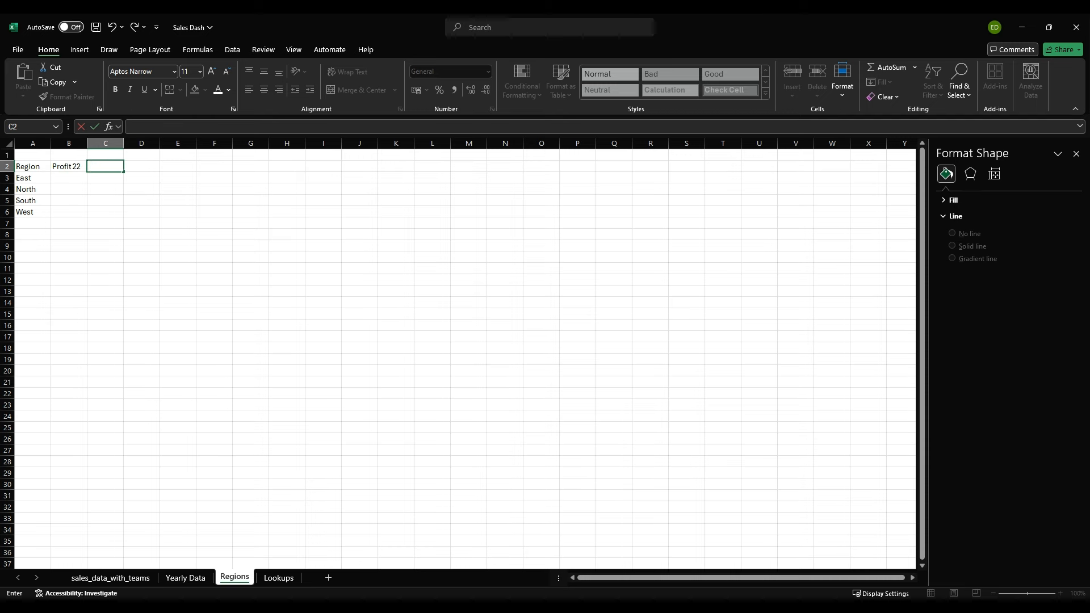
type("it23")
key("Return")
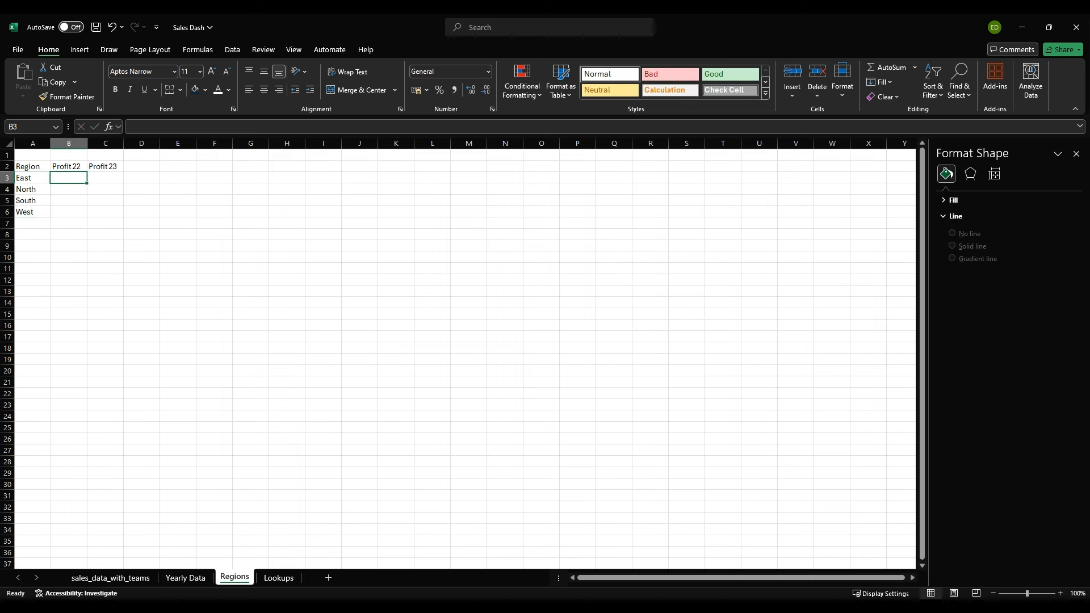
type("=")
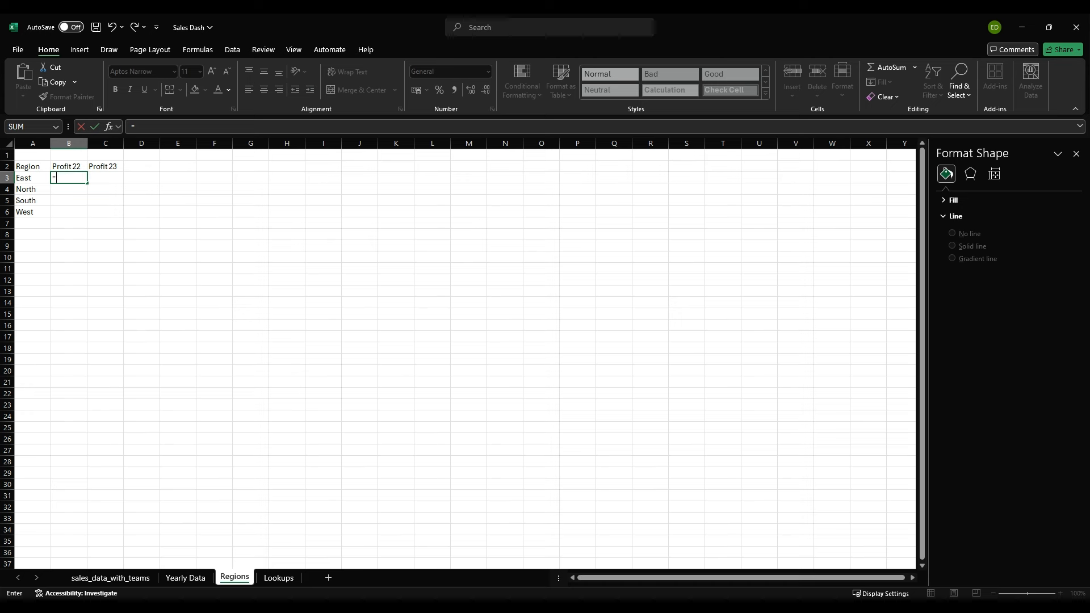
type("SUMIF(S")
key("BackSpace")
key("Escape")
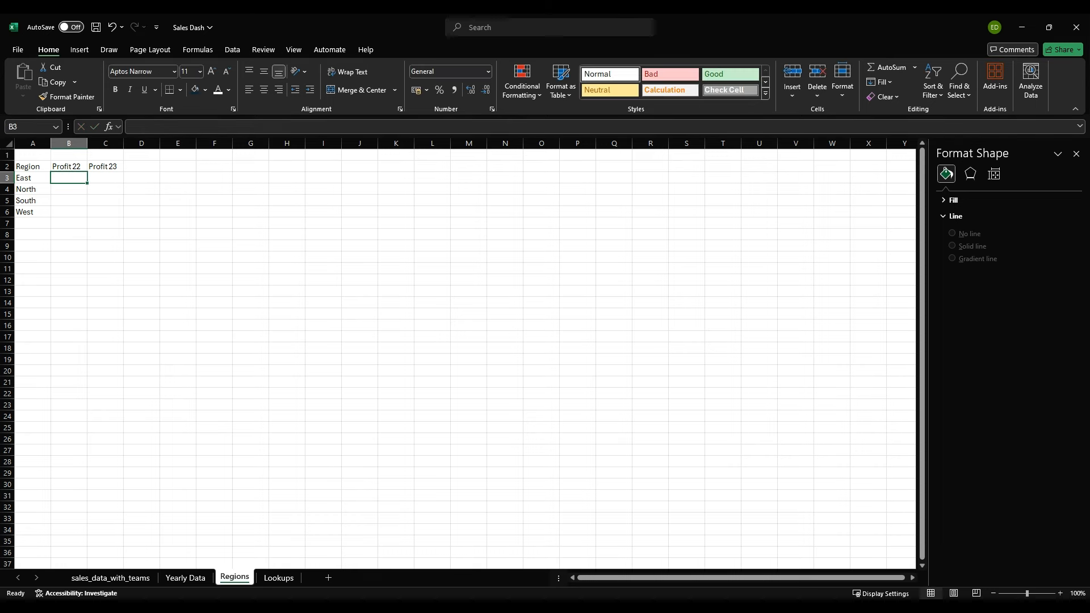
Step: Enter the years 2022 in B1 and 2023 in C1 above the profit headers, and return to cell B3
key("Up")
key("Up")
type("2022")
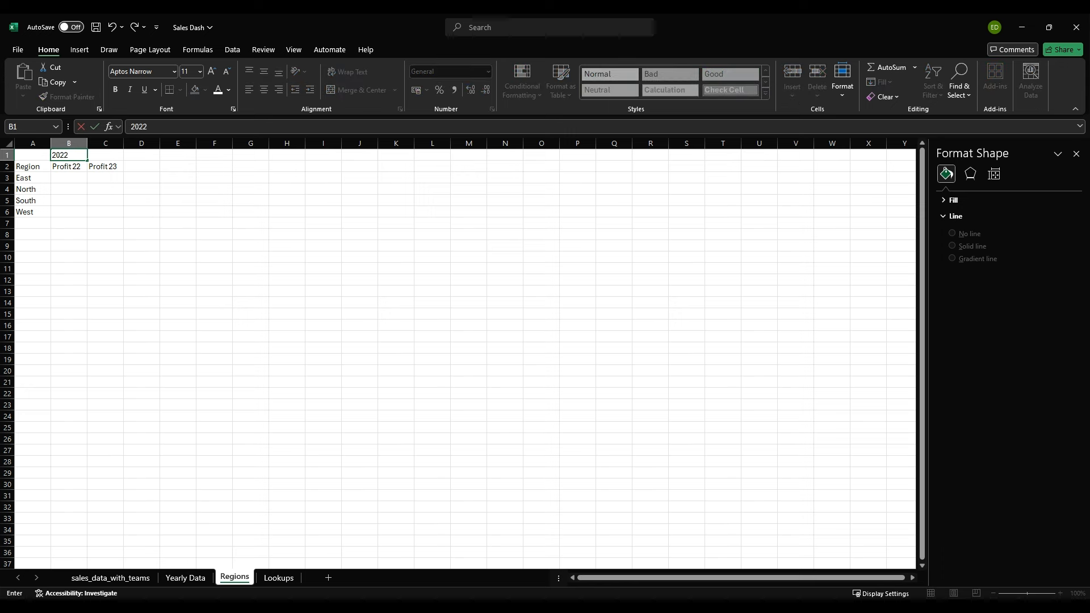
key("Tab")
type("202")
key("Down")
key("Down")
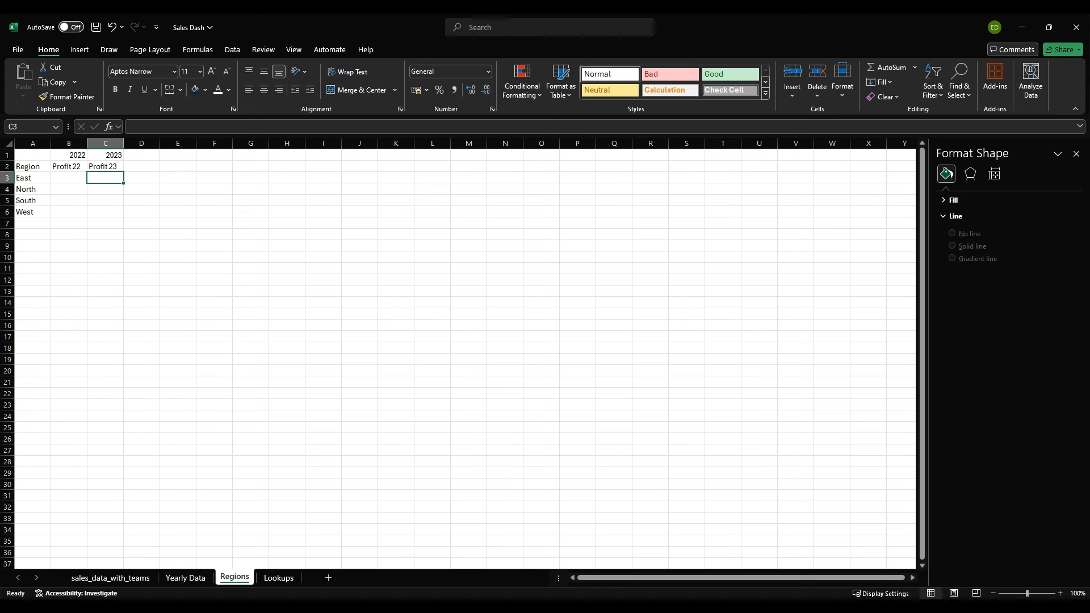
key("Left")
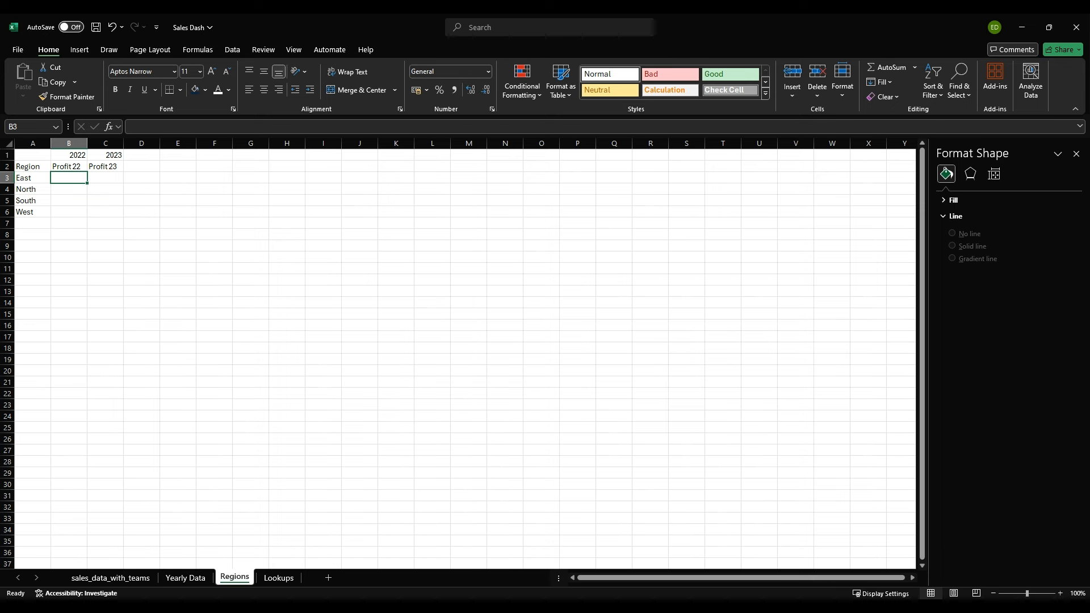
Step: Enter the header Years in cell E1 of the Lookups sheet
left_click(278, 578)
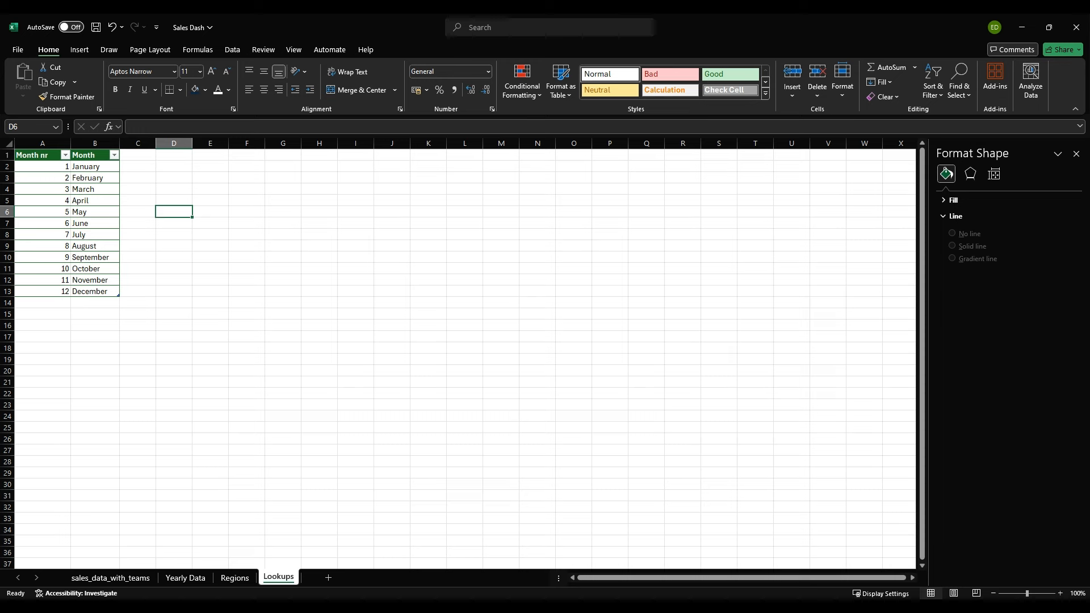
left_click(210, 155)
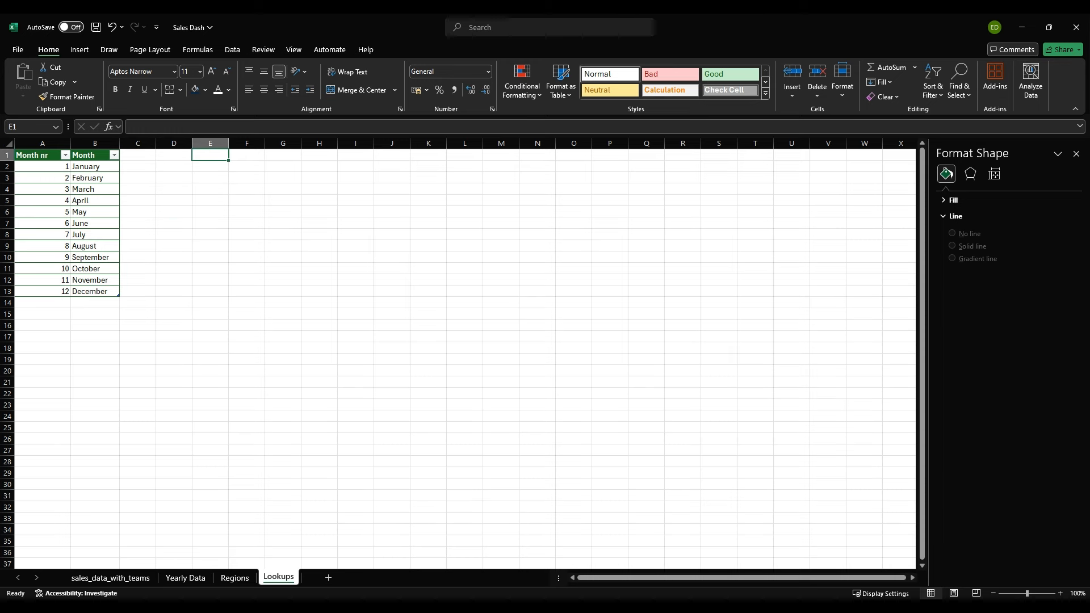
type("Years")
key("Return")
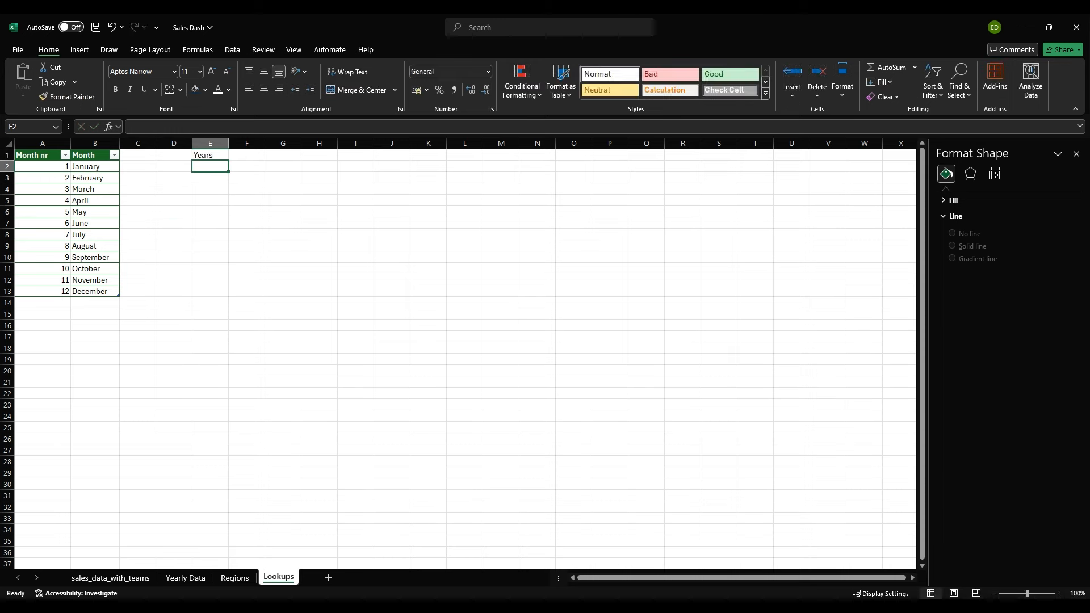
Step: List the unique years from cell E2 downward with =UNIQUE(sales_data_with_teams[Year])
type("=uniq")
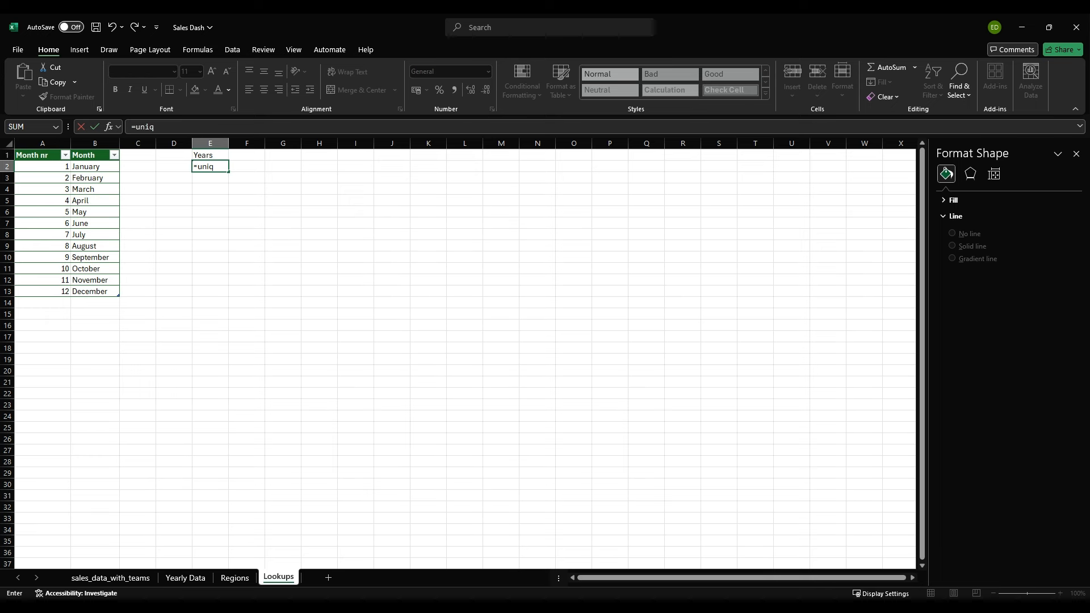
key("Tab")
type("sa")
key("Tab")
type("[")
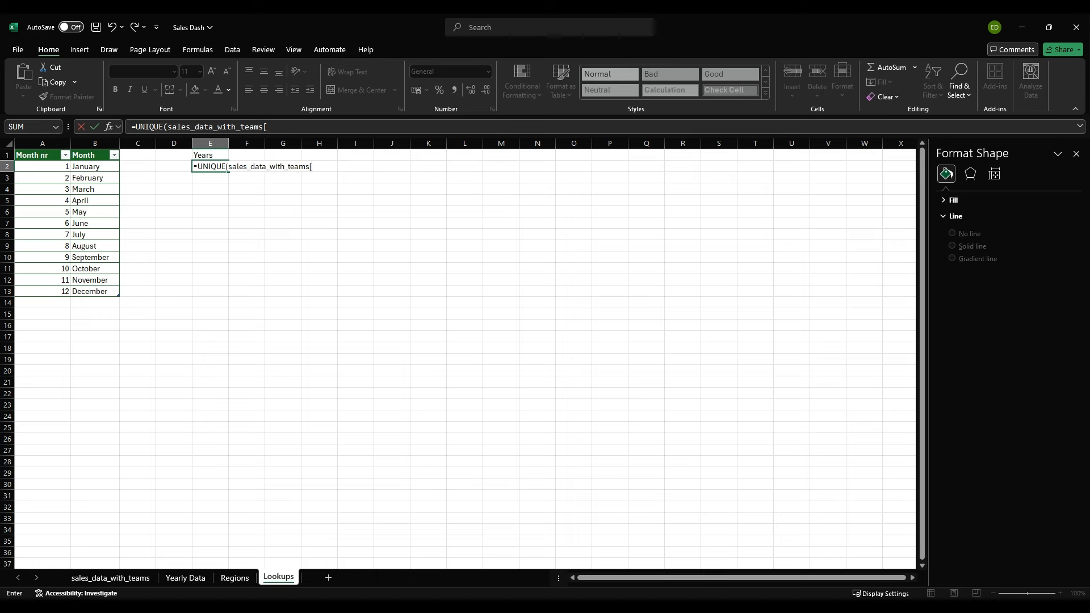
type("Year]")
key("Return")
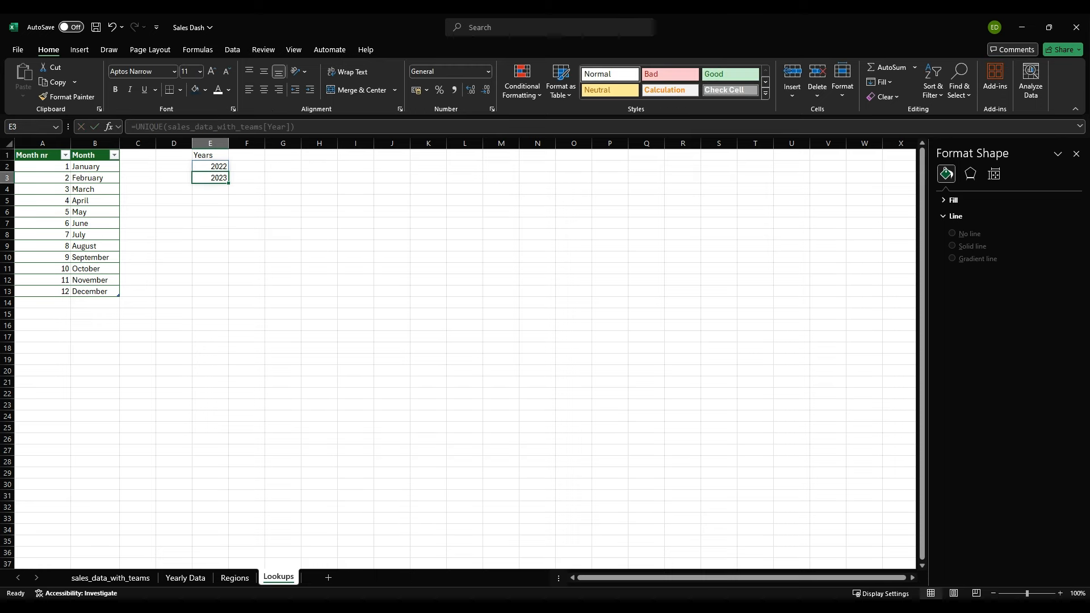
Step: Copy the years list E2:E3 from Lookups to cell I2 of the Regions sheet
key("Up")
key("shift+Down")
key("ctrl+c")
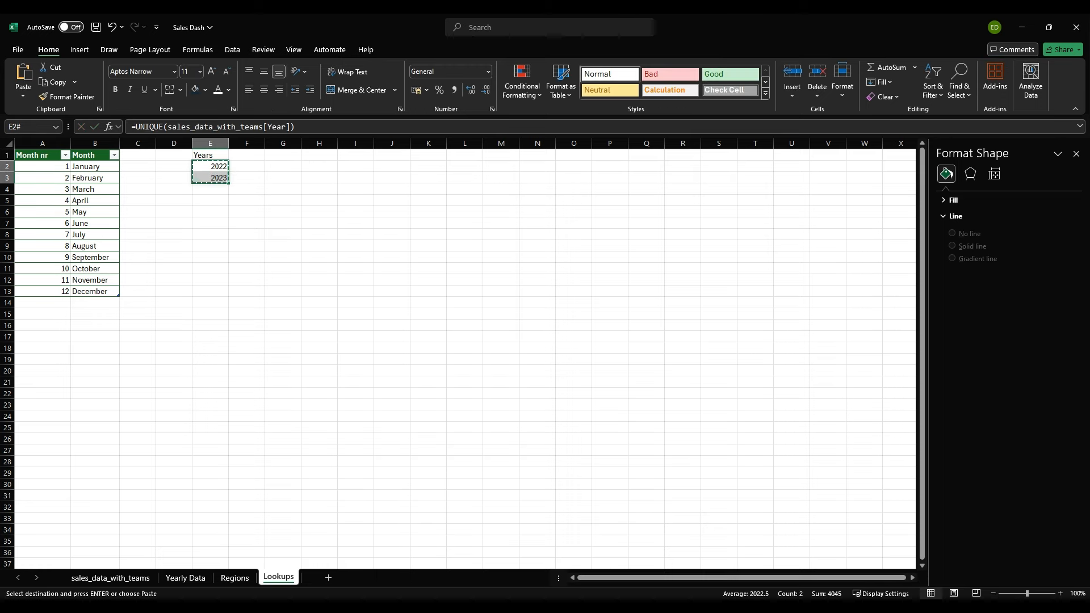
key("ctrl+Page_Up")
key("Up")
key("Up")
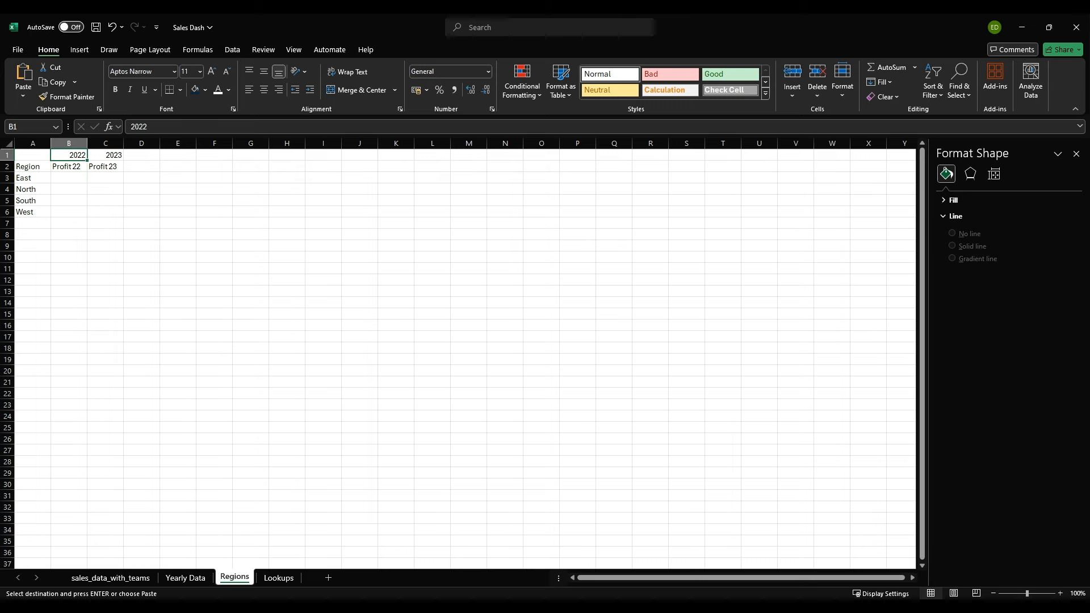
left_click(323, 167)
key("ctrl+v")
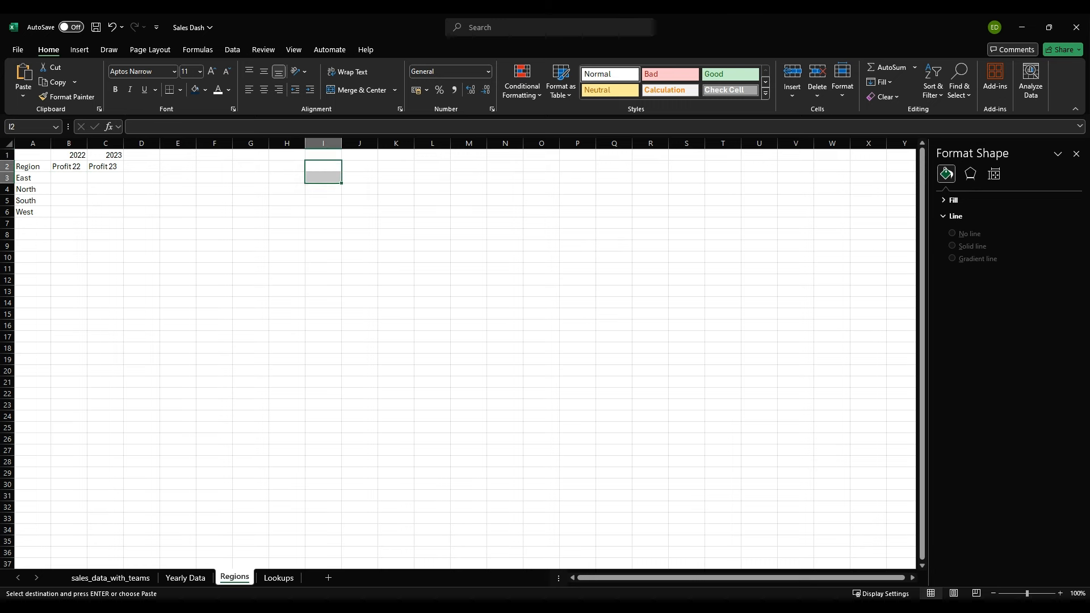
Step: Try to paste the copied years transposed at cell I2, and undo that paste
key("Escape")
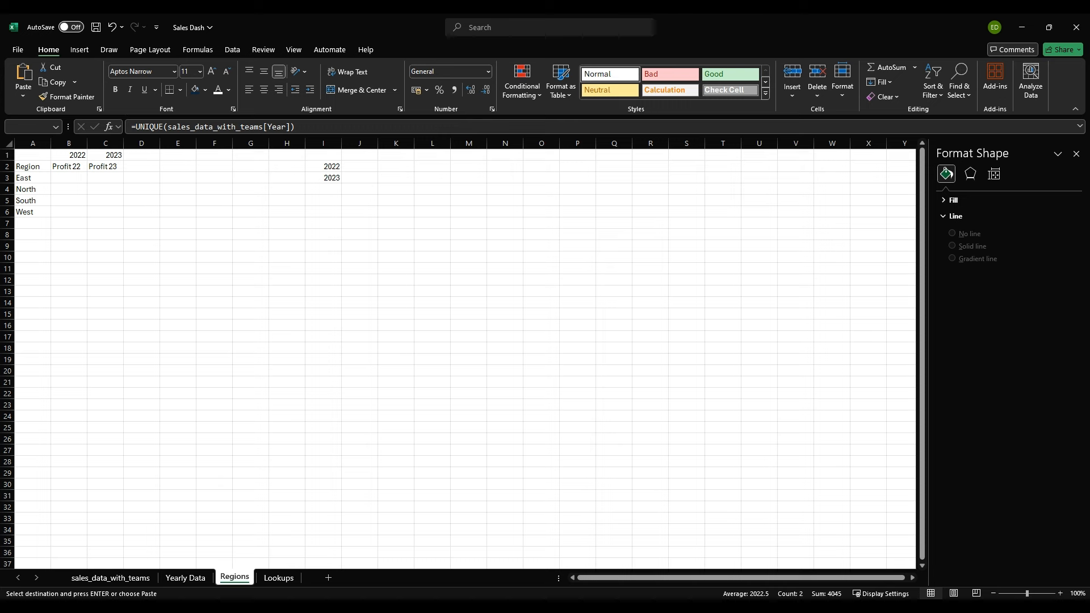
key("t")
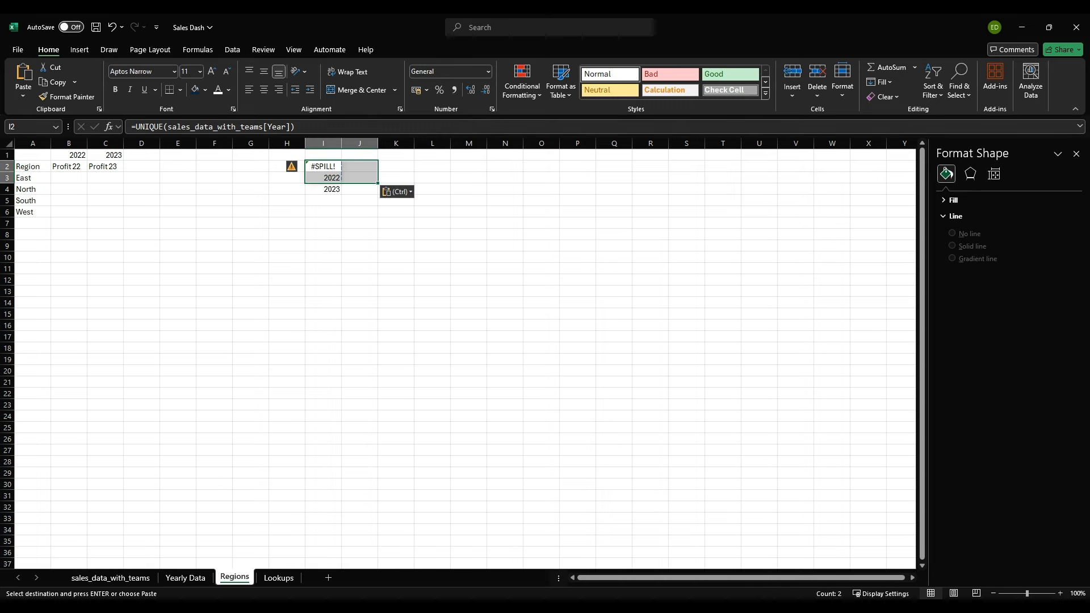
left_click(360, 212)
left_click(324, 178)
key("ctrl+z")
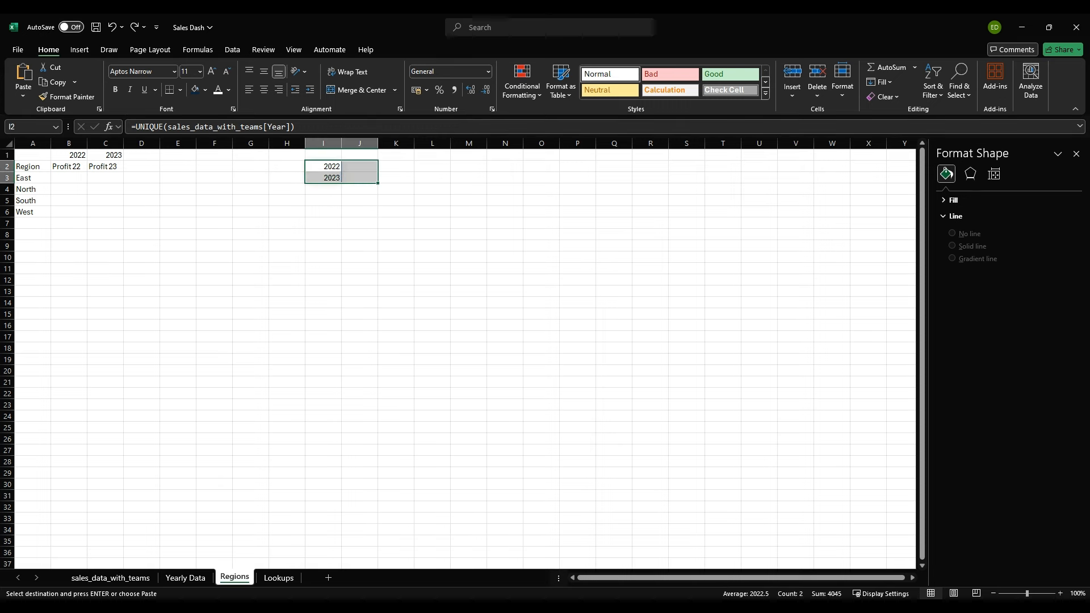
Step: Replace the UNIQUE formula in I2:I3 with its plain year values
key("shift+Left")
key("ctrl+c")
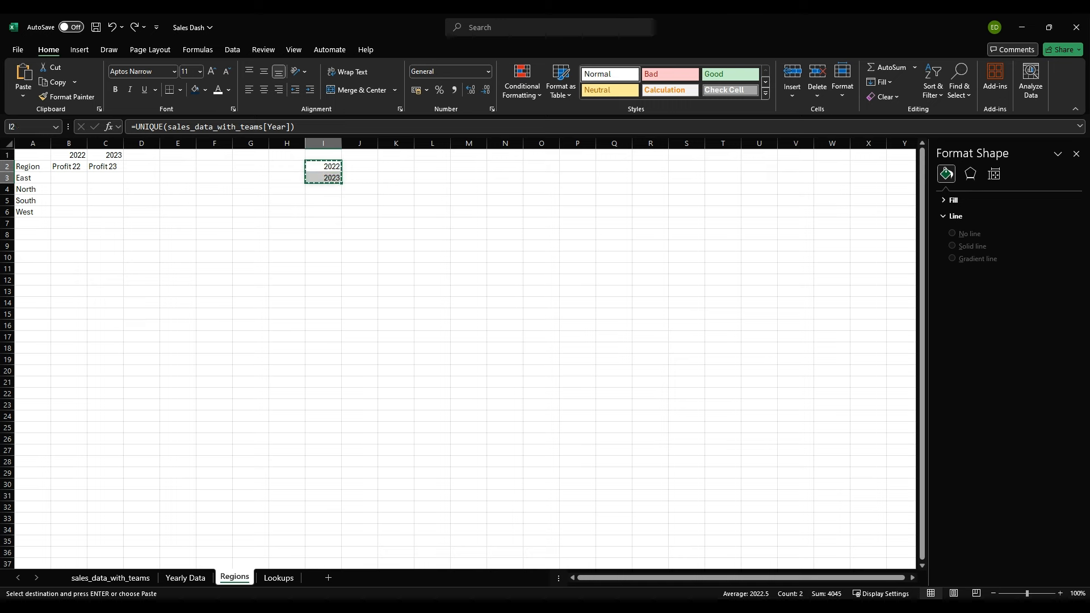
key("ctrl+v")
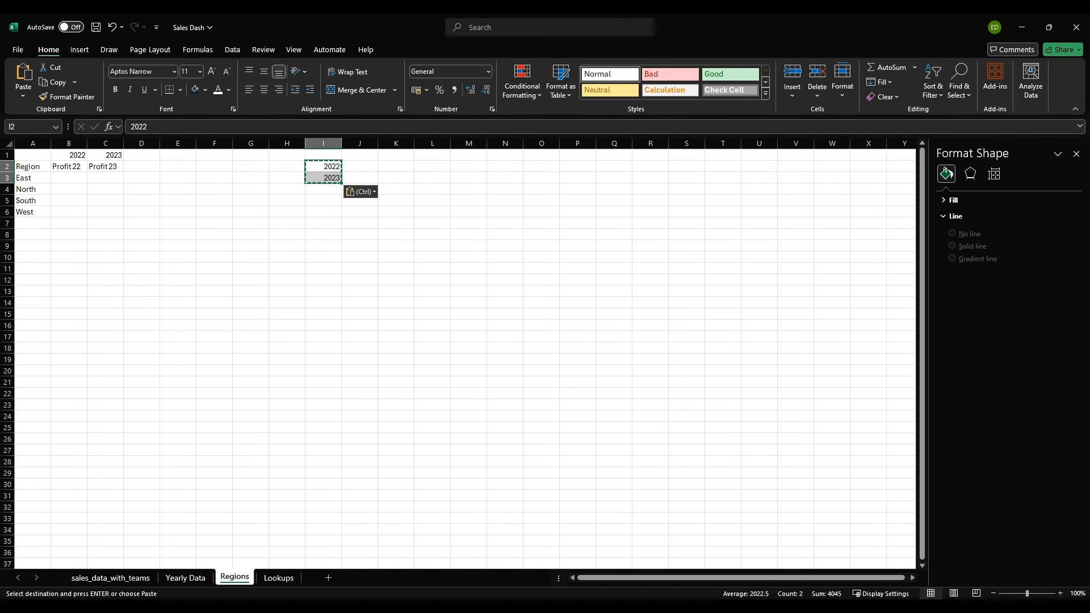
Step: Try to paste the year values from I2:I3 over I2:J3 with Paste Special, and end the copy mode
key("ctrl+c")
key("ctrl+alt+v")
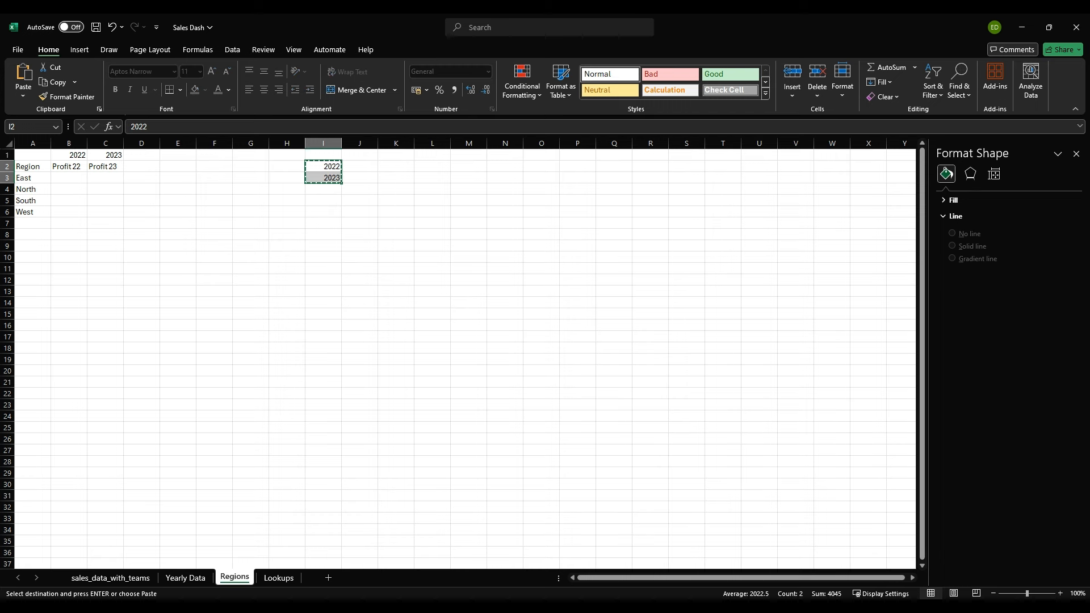
key("Return")
key("Return")
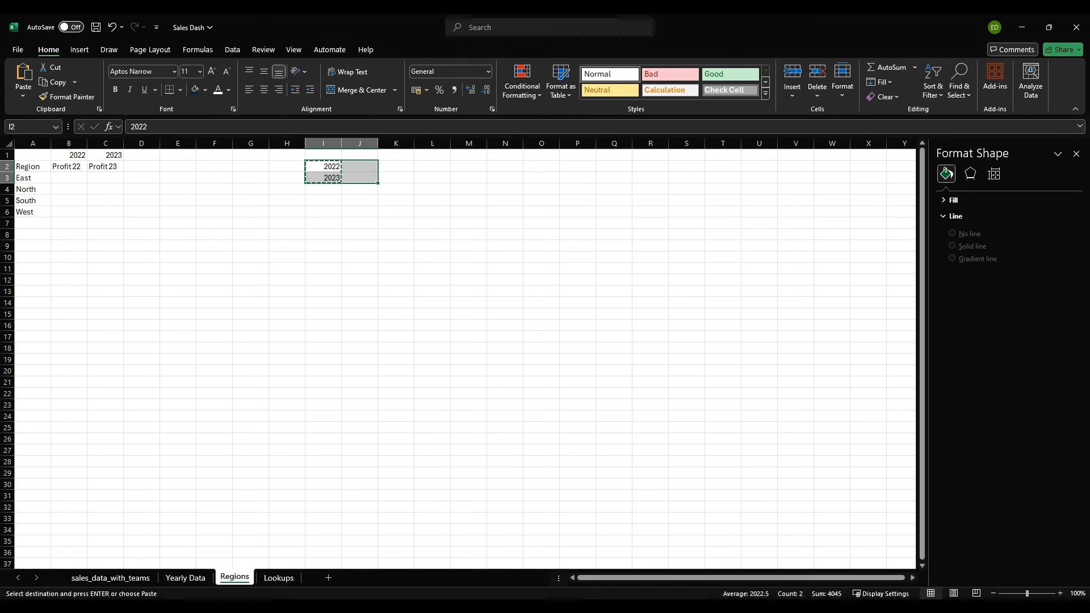
left_click(359, 257)
left_click(323, 212)
key("Escape")
Step: Clear the years from cells I2:I3
left_click_drag(323, 167, 323, 178)
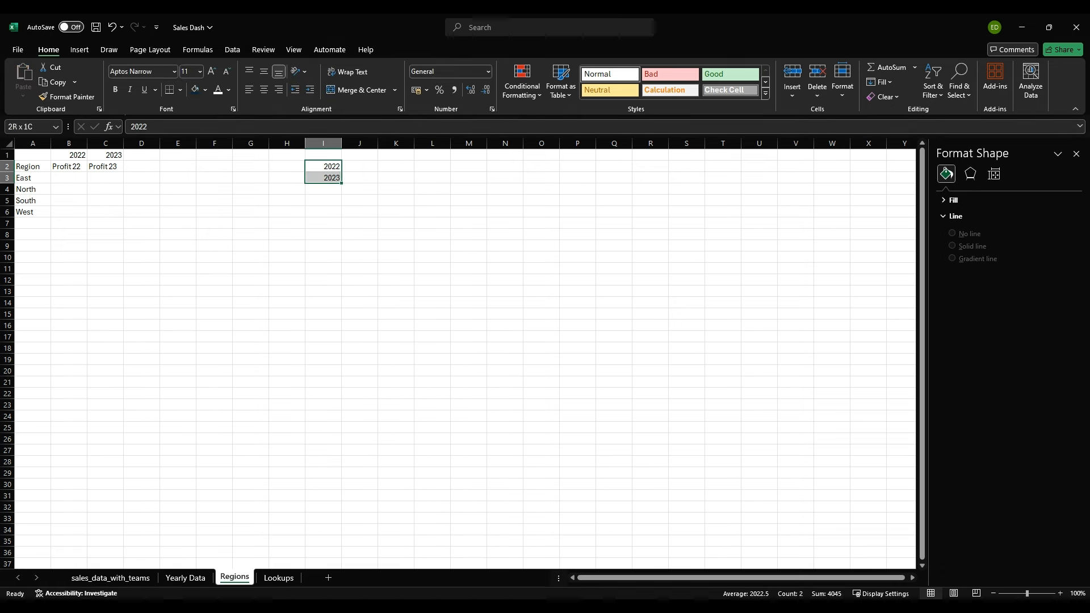
key("Delete")
left_click(287, 167)
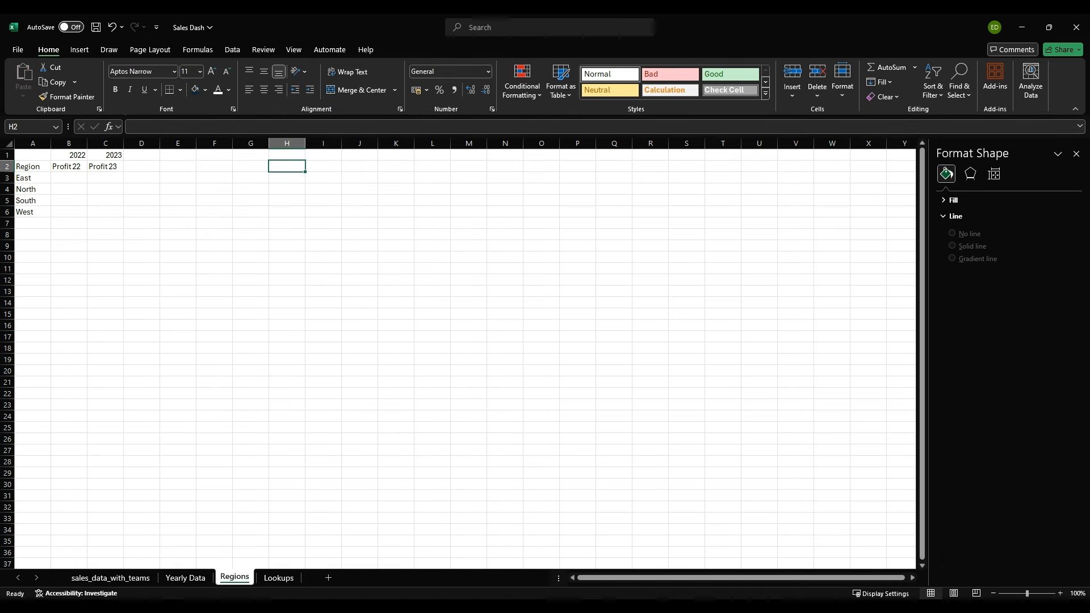
Step: Start a SUMIFS formula in cell B3 with sales_data_with_teams[Total Profit] as the sum range
left_click(68, 178)
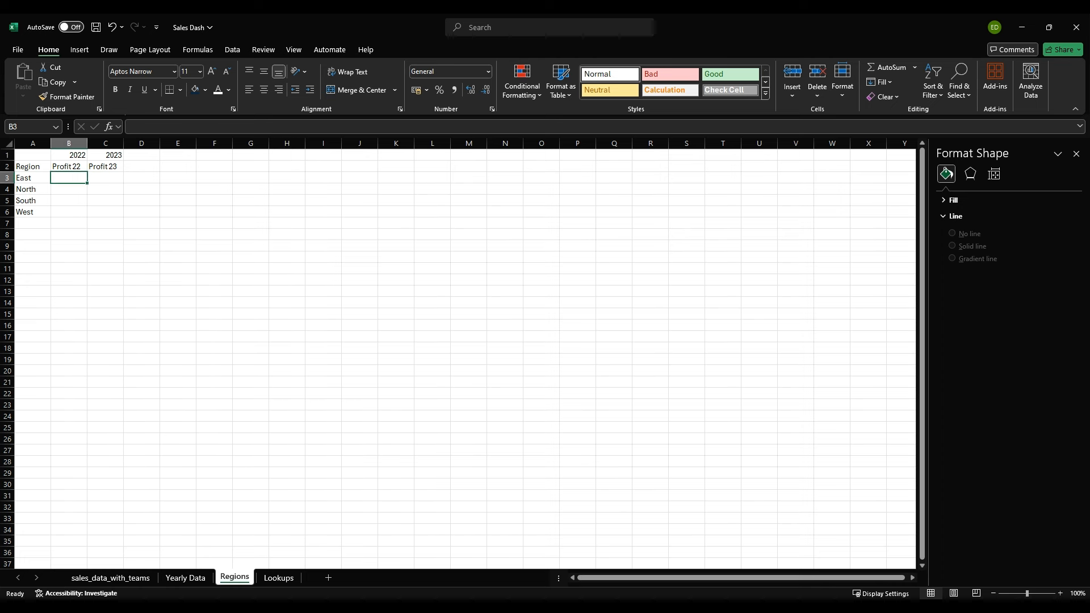
type("=sum")
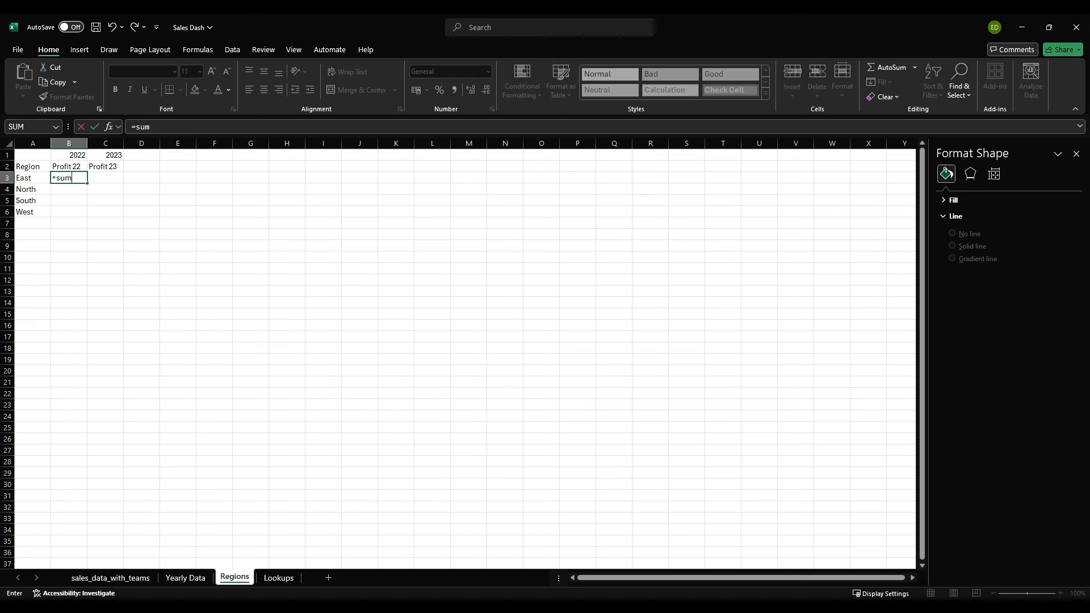
key("Tab")
type("sa")
key("Tab")
type("[pr")
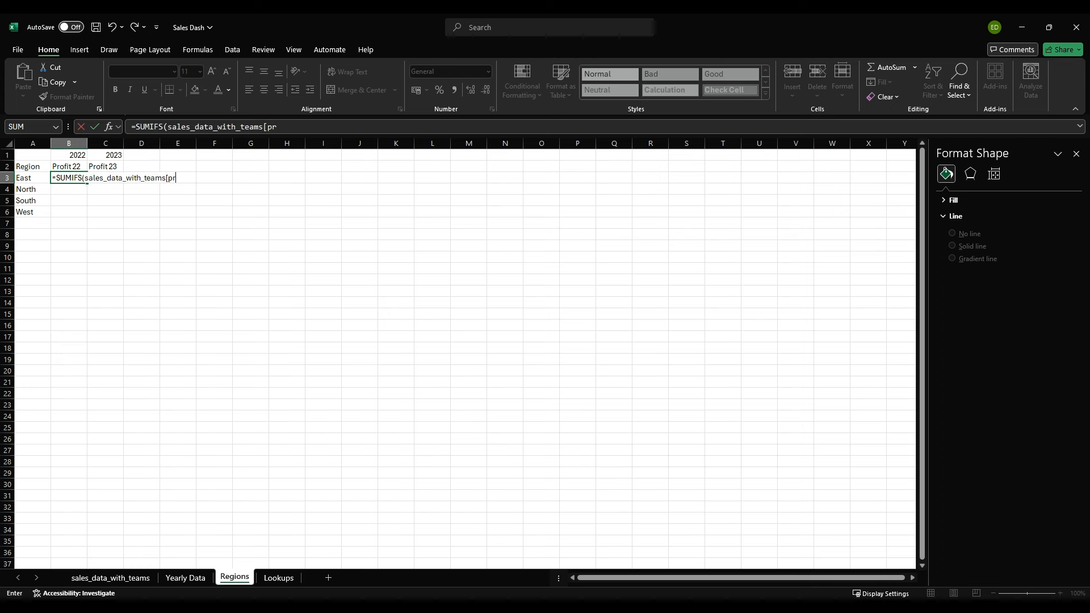
key("Tab")
Step: Add the first SUMIFS condition, matching sales_data_with_teams[Region] to the column-locked reference $A3
type("],s=")
key("BackSpace")
key("BackSpace")
type("sal")
key("Tab")
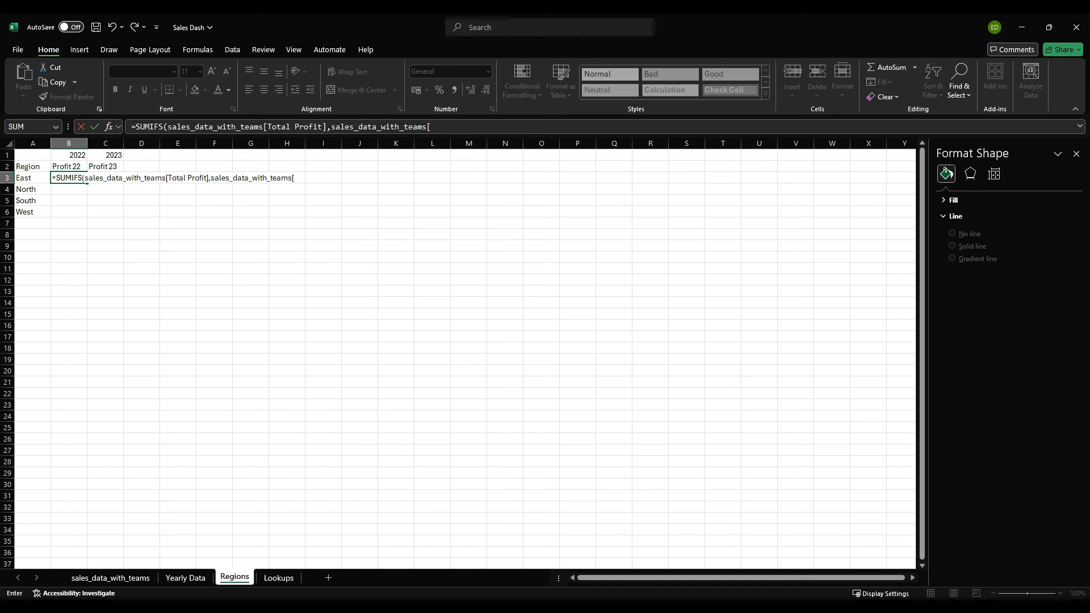
type("Region],")
key("Left")
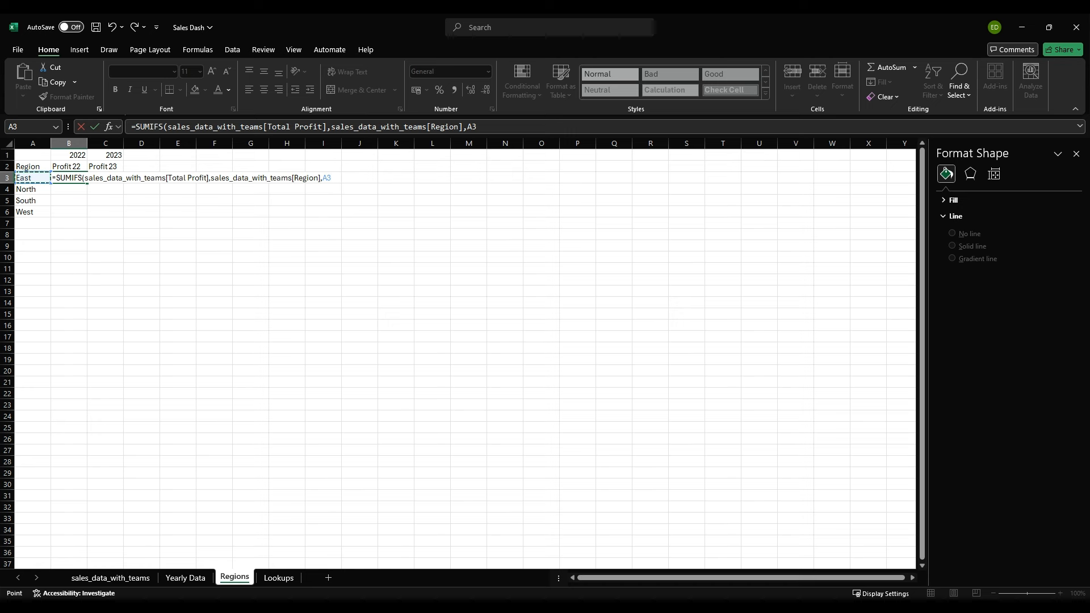
key("F4")
key("F4")
key("F4")
Step: Add the second SUMIFS condition, matching sales_data_with_teams[Year] to the absolute reference $B$1, and complete the formula
type(",sa")
key("Tab")
type("[")
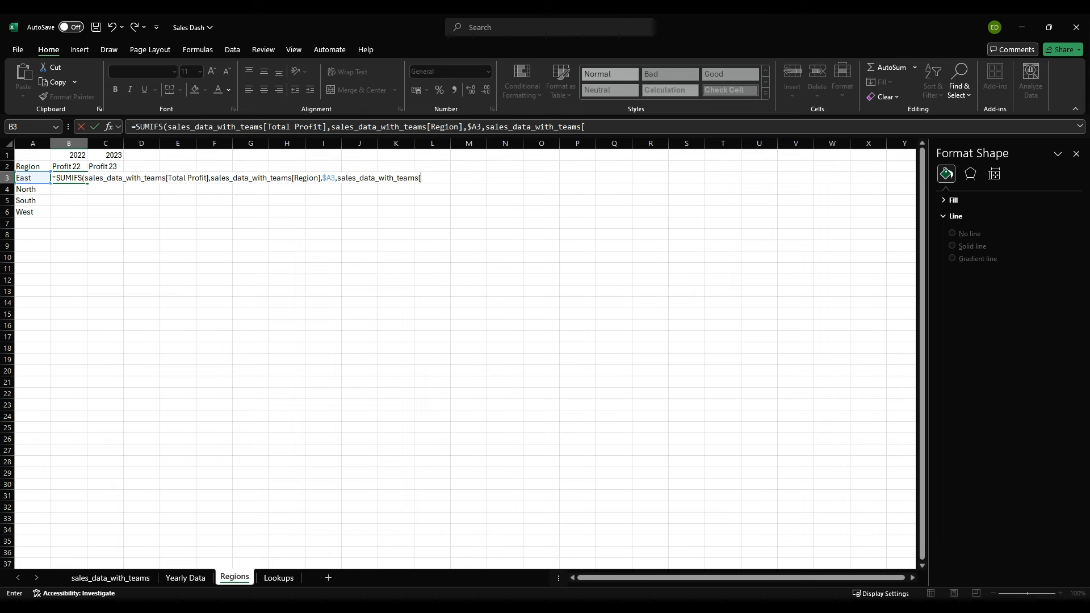
type("Year],")
key("Up")
key("Up")
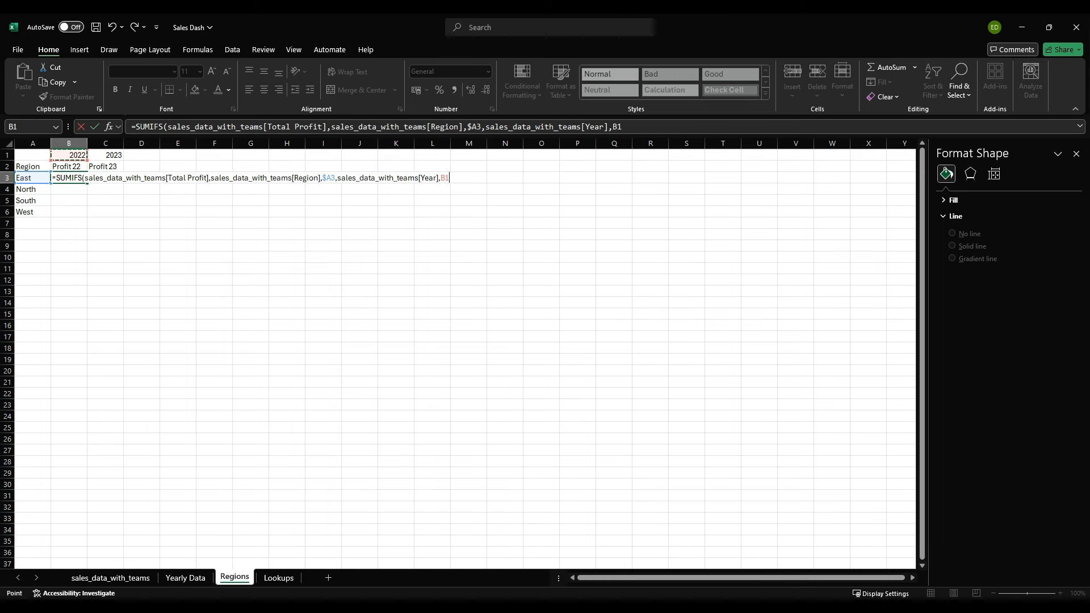
type(")")
key("Return")
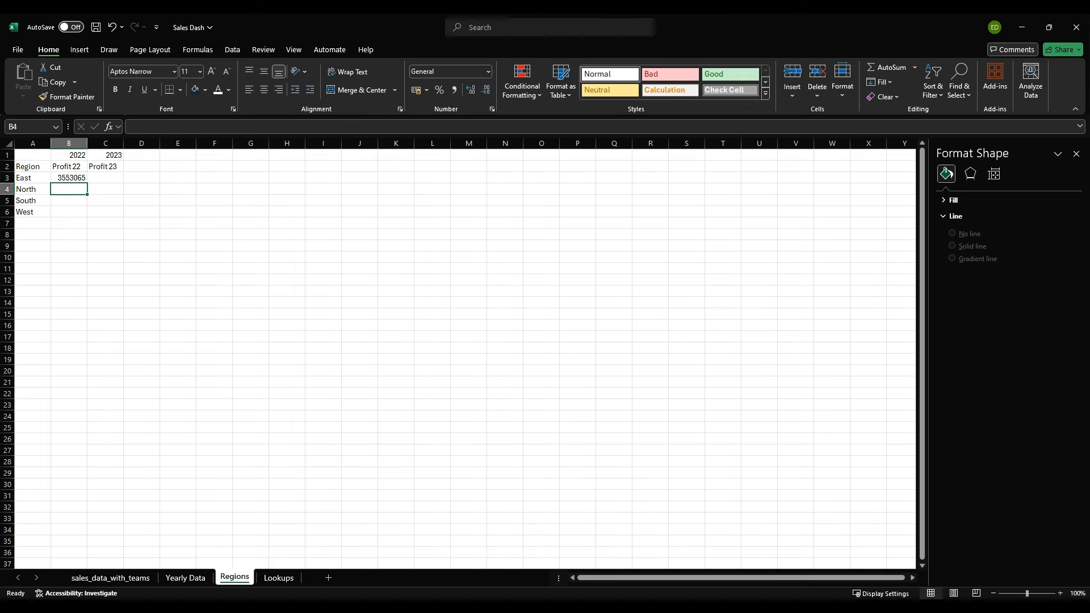
Step: Format cell B3 as euro accounting and fill its formula down to B6
key("Up")
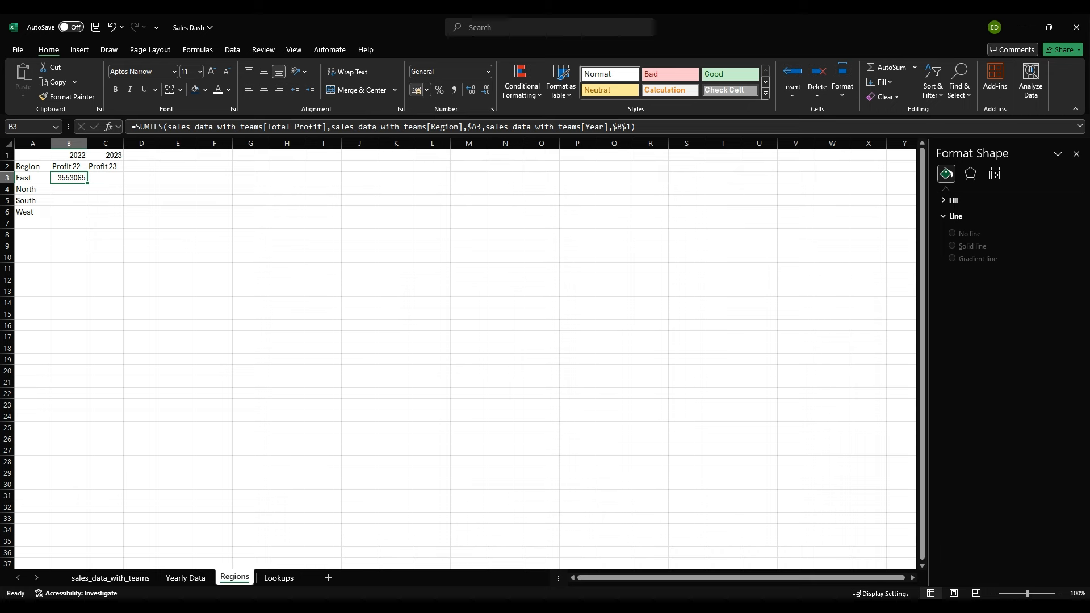
left_click(417, 89)
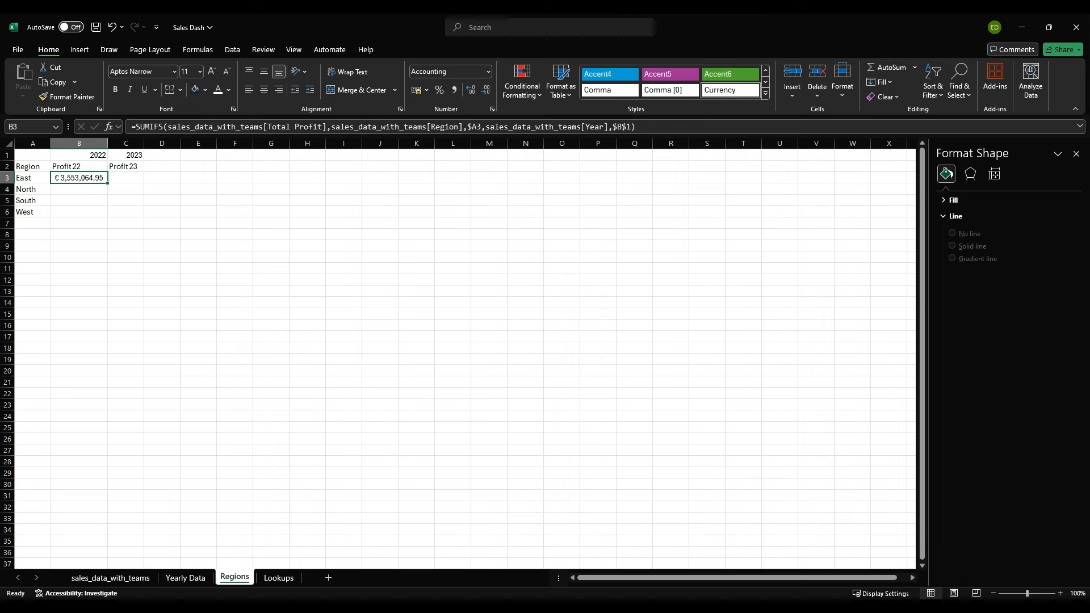
double_click(108, 183)
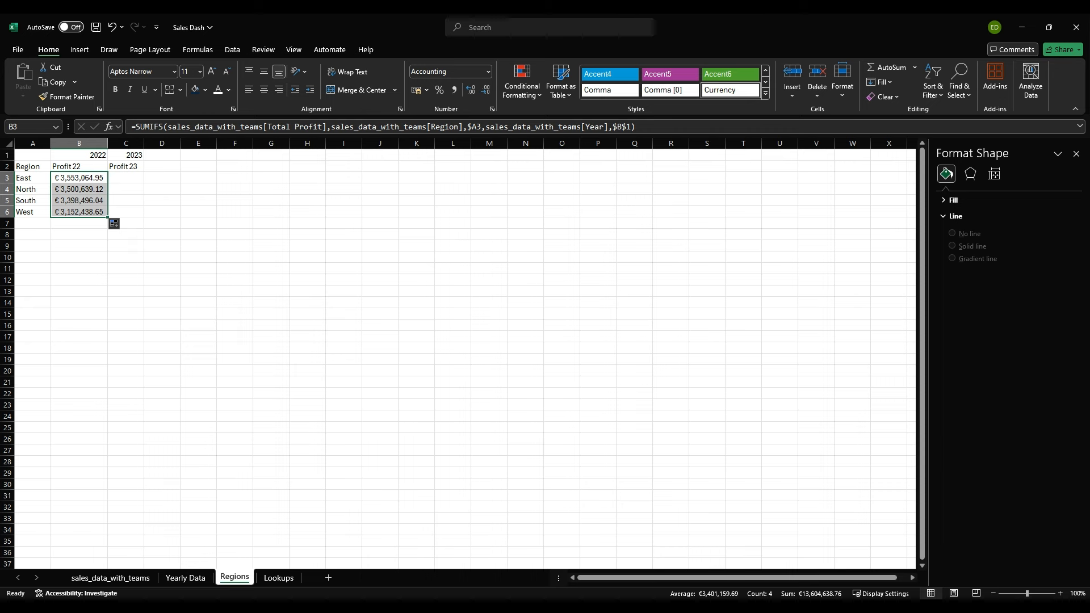
Step: Copy the profit formula from B3 to C3 and autofit the width of column C
left_click(79, 178)
key("ctrl+c")
left_click(126, 178)
key("ctrl+v")
double_click(145, 143)
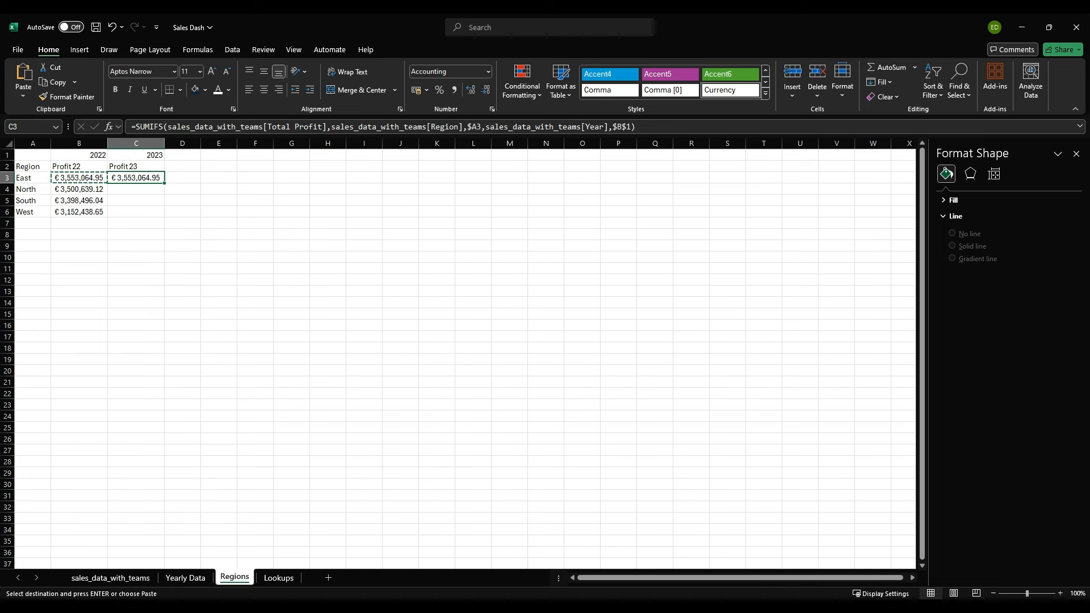
Step: Change the year reference in the C3 formula to $C$1
left_click_drag(617, 127, 623, 126)
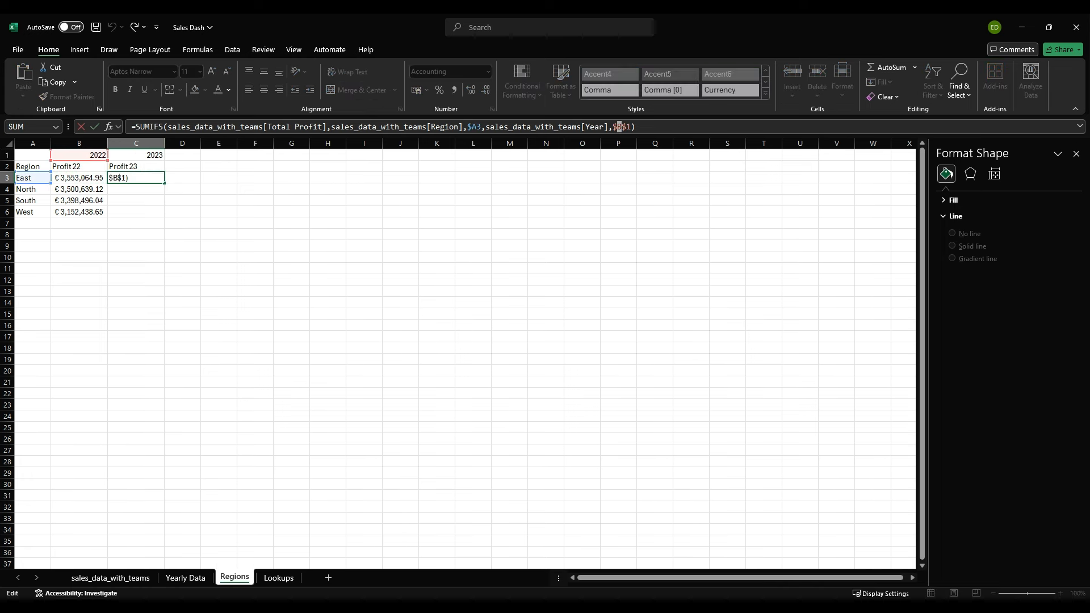
type("D")
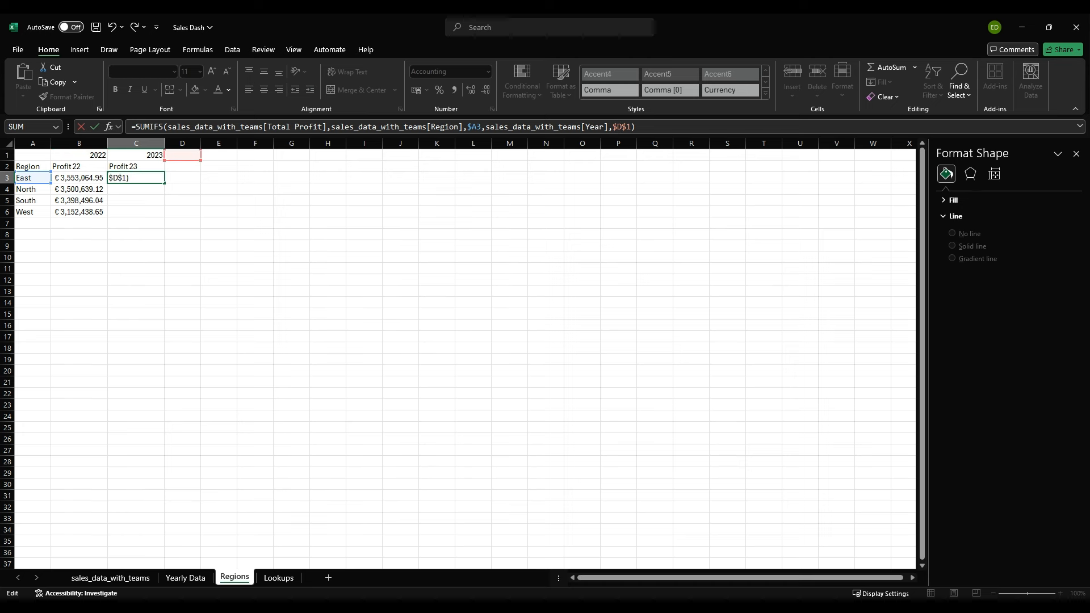
key("BackSpace")
type("C")
key("Return")
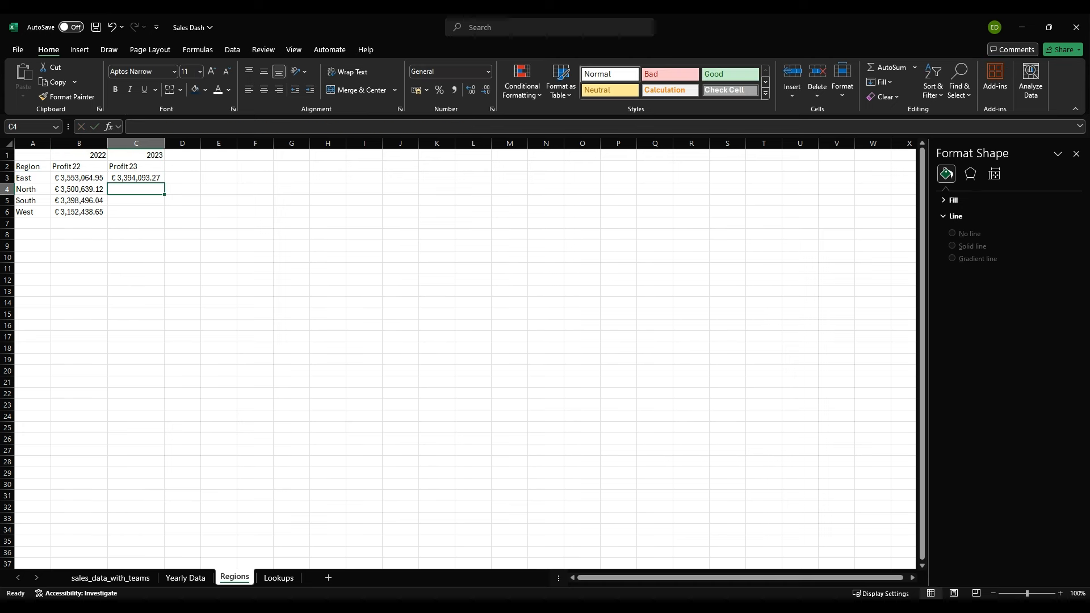
Step: Fill the 2023 profit formula from C3 down to C6
left_click(136, 178)
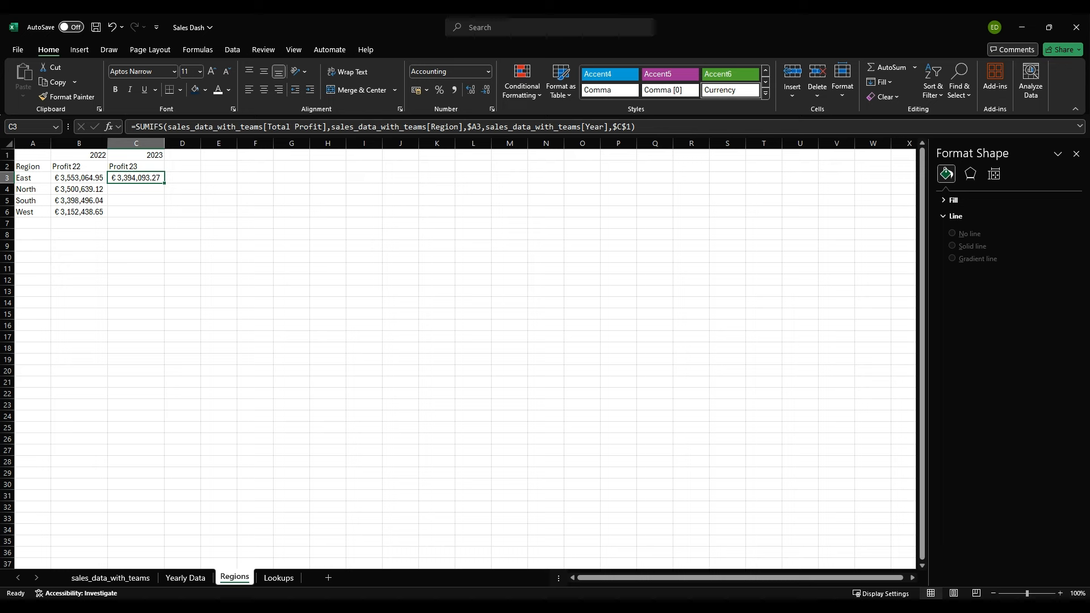
double_click(164, 183)
left_click(136, 258)
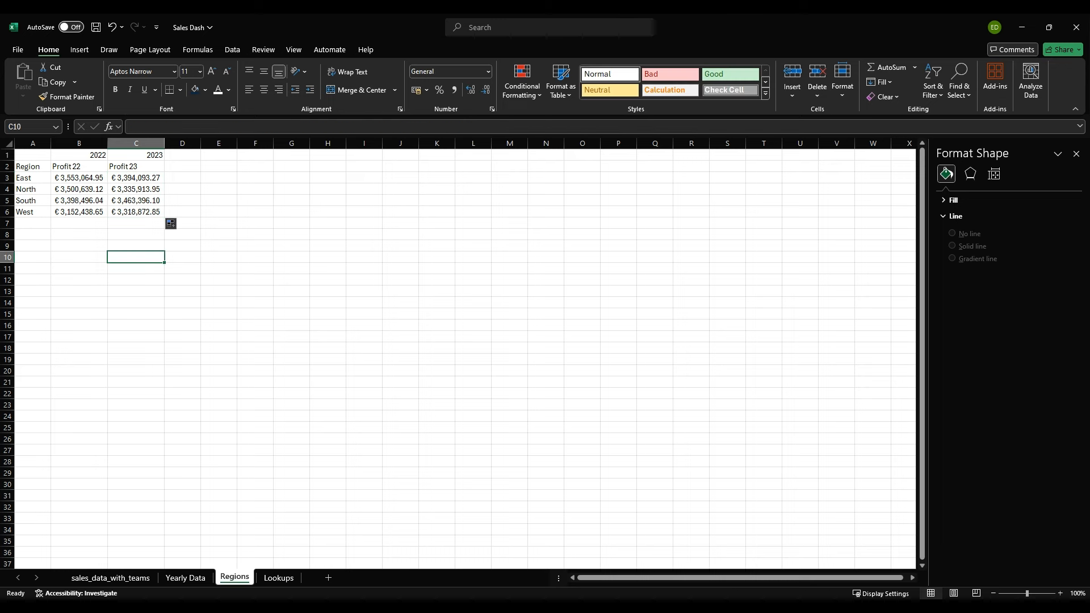
Step: Add the column header "Diff %" in cell D2 of the Regions sheet
left_click(182, 155)
left_click(182, 167)
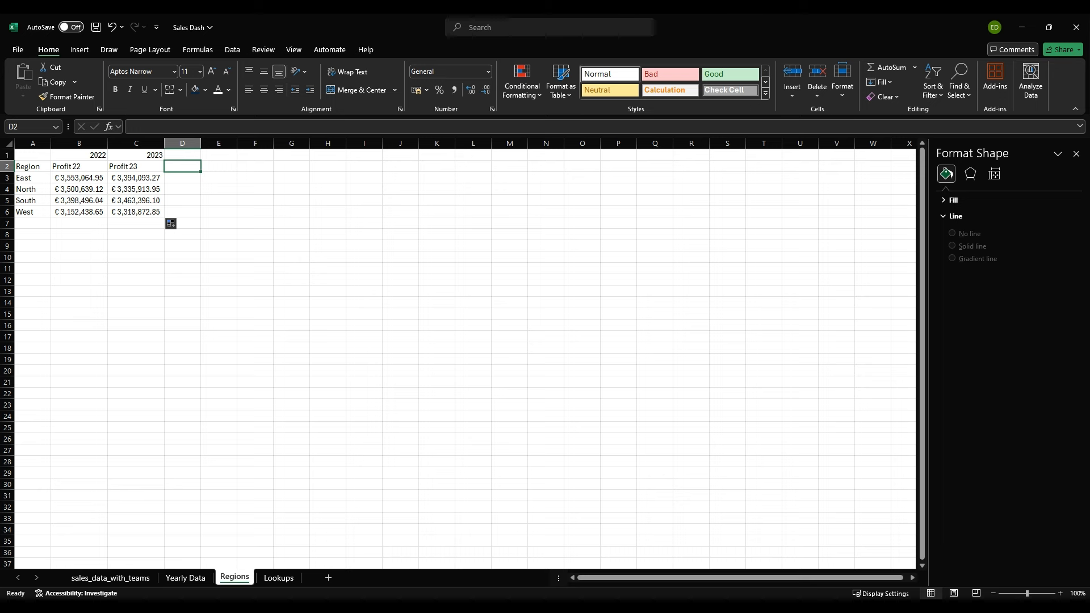
type("Di")
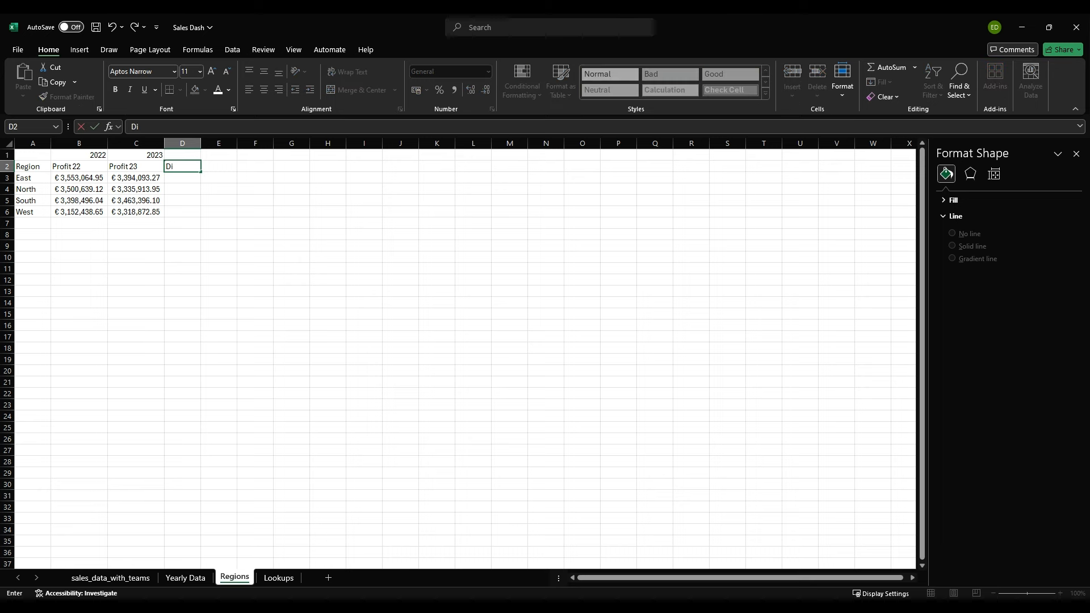
type("ff %")
key("Return")
Step: Enter the formula =(C3-B3)/B3 in cell D3 to calculate the East region's relative profit change
type("=(")
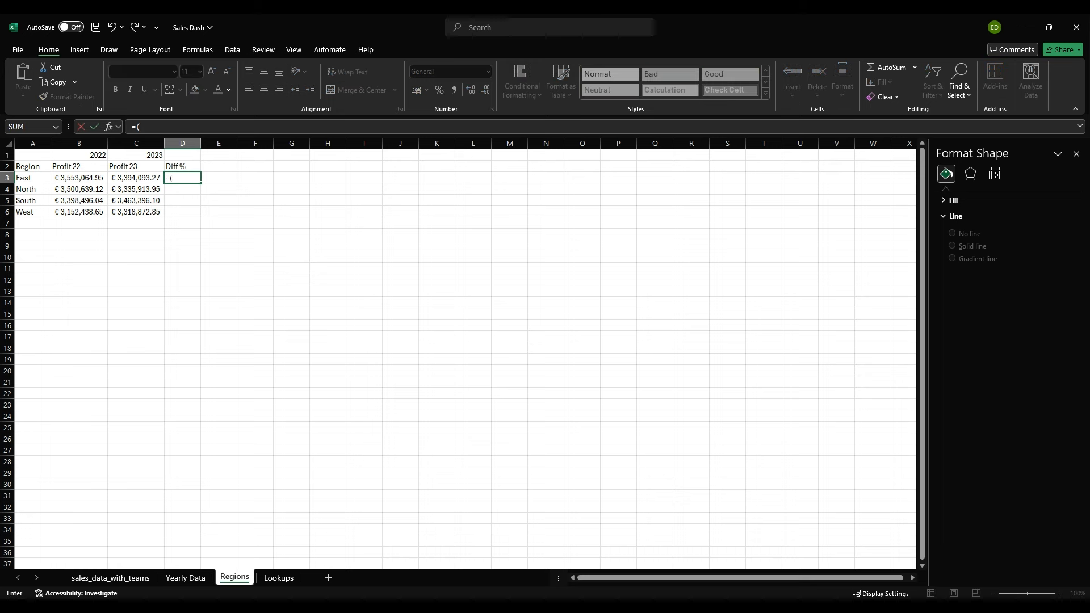
key("Left")
type("-")
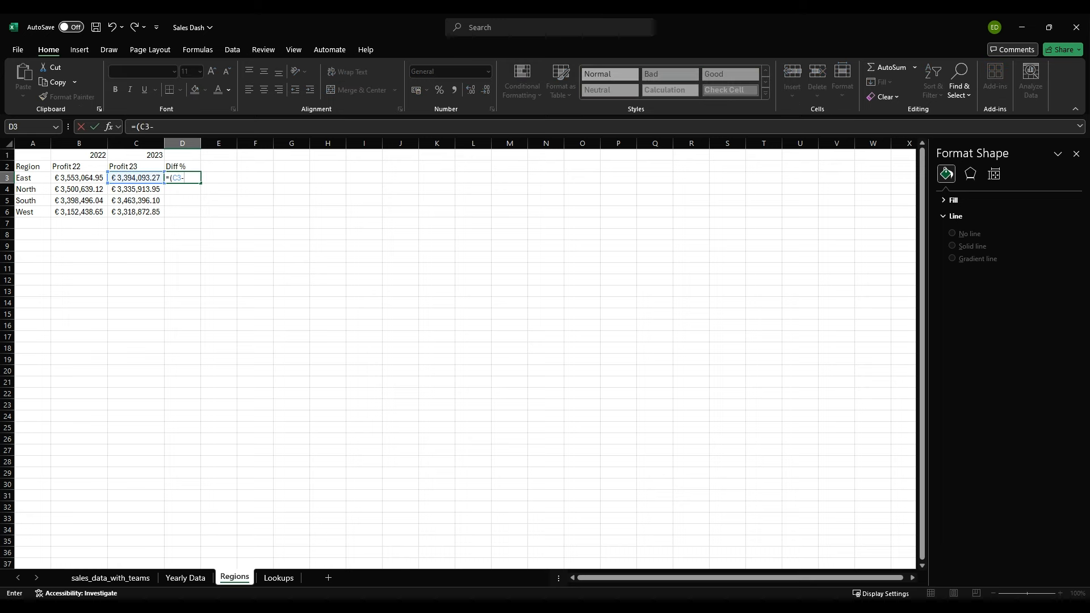
key("Left")
key("Left")
type(")")
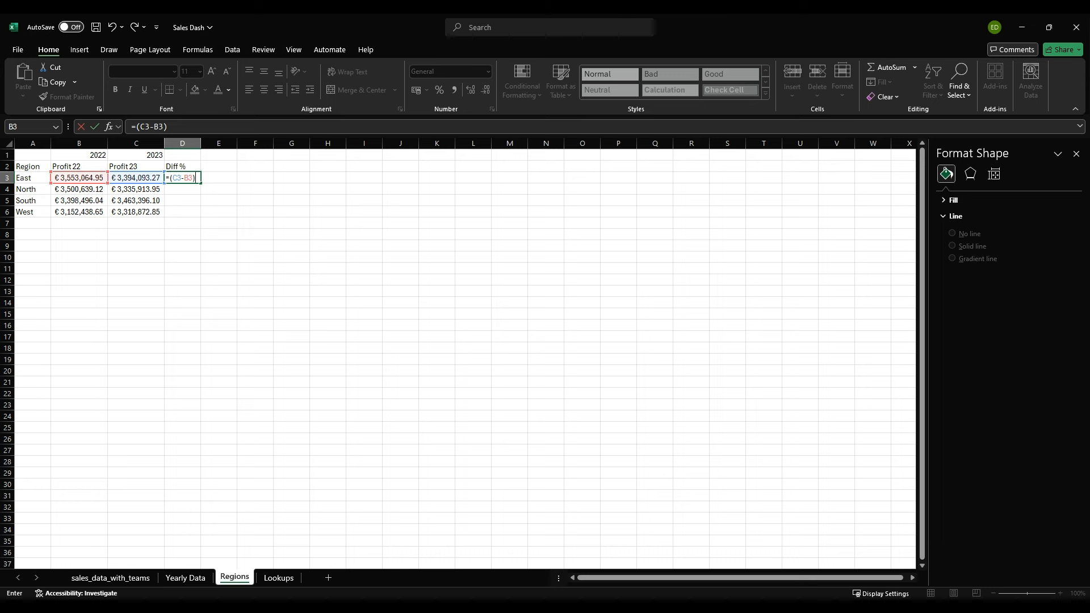
type("/")
key("Left")
key("Left")
key("Return")
Step: Format D3 as a percentage and fill its formula down to D6
key("Up")
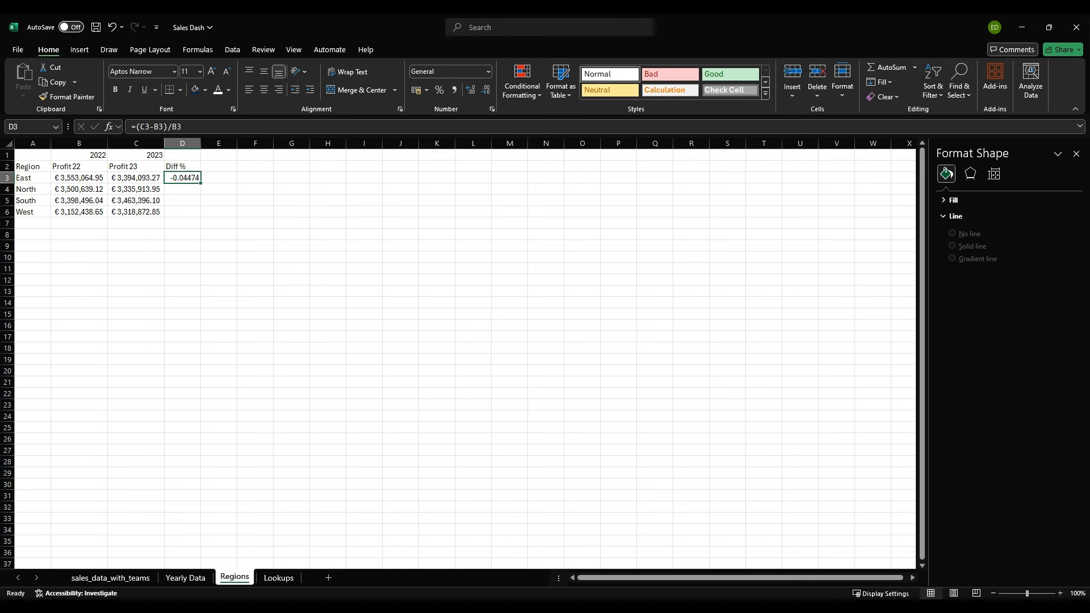
left_click(439, 90)
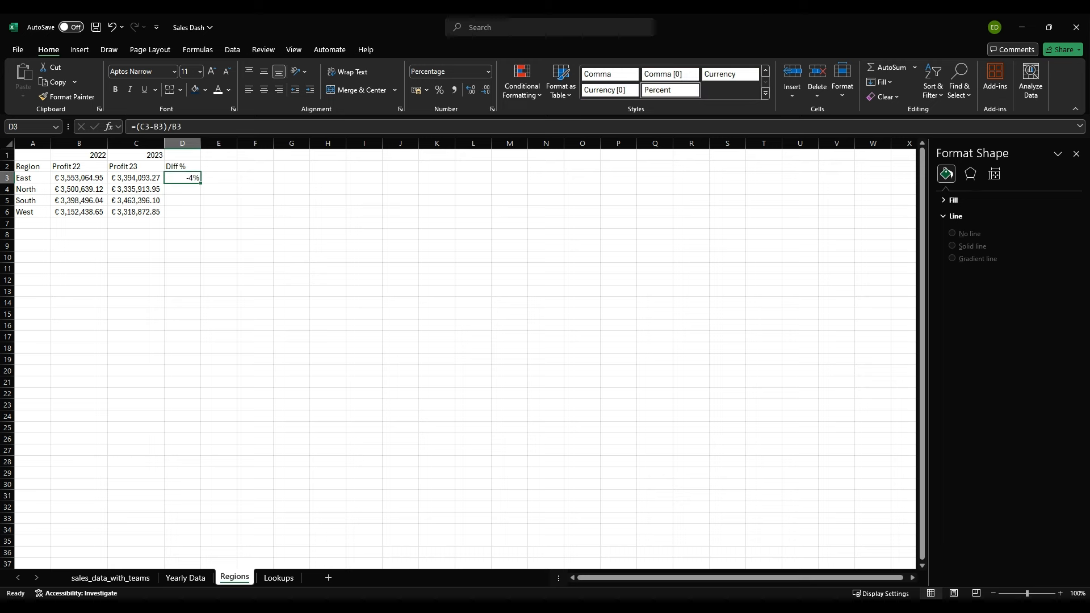
left_click_drag(200, 184, 201, 216)
left_click(183, 235)
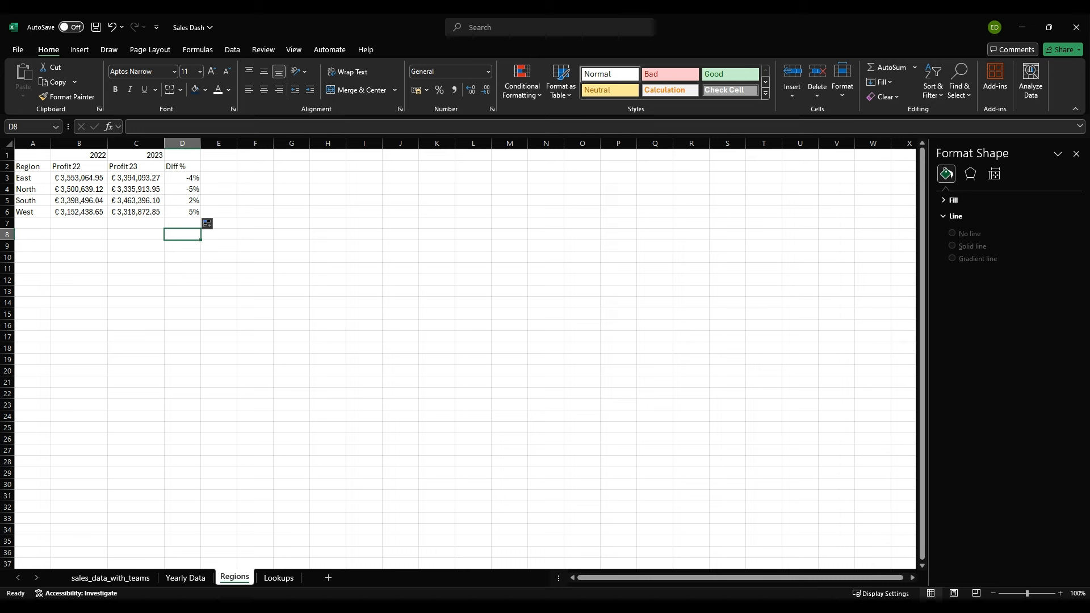
left_click(183, 189)
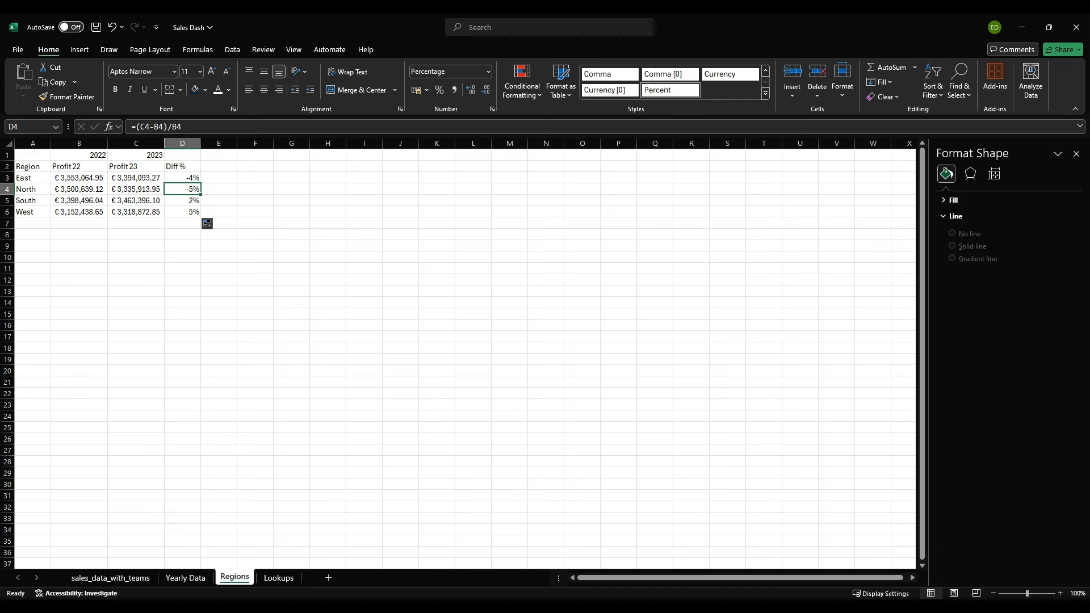
Step: Insert a clustered column chart of the regional 2022 and 2023 profits from A2:C6
left_click_drag(29, 166, 136, 212)
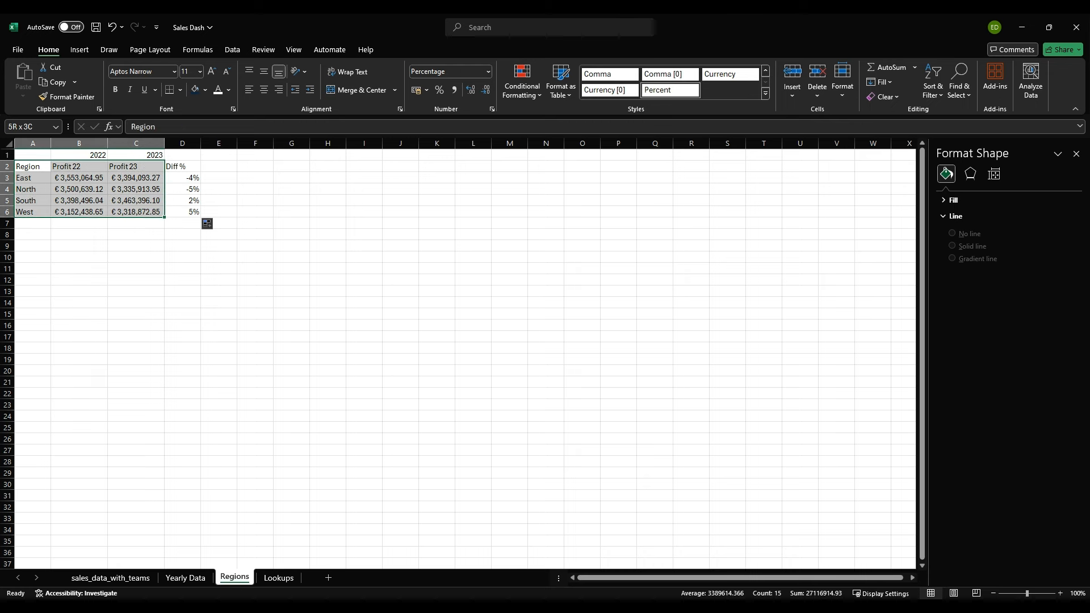
left_click(80, 50)
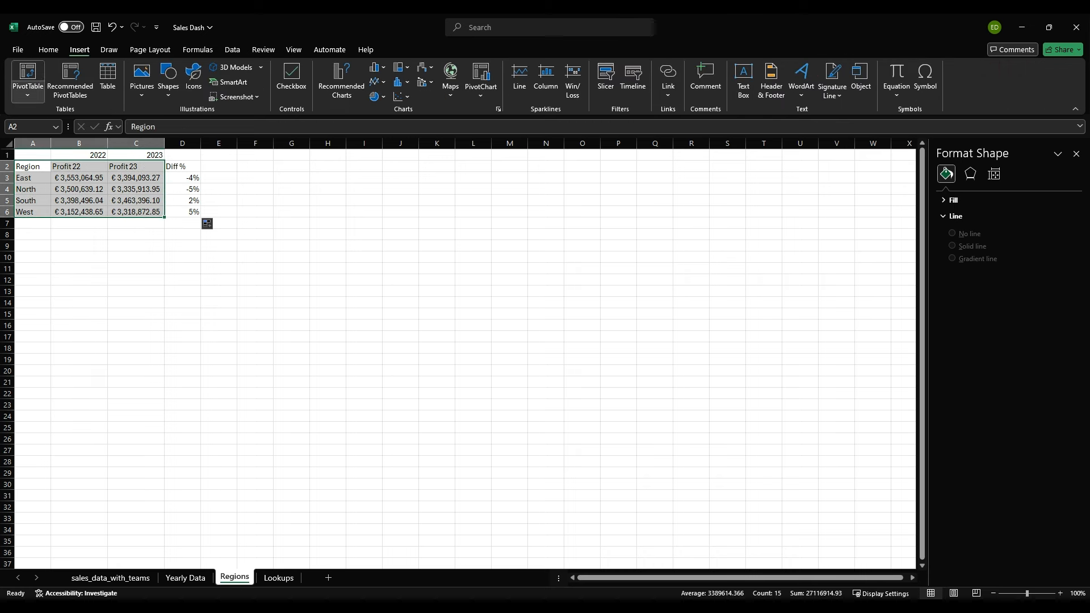
key("alt+F1")
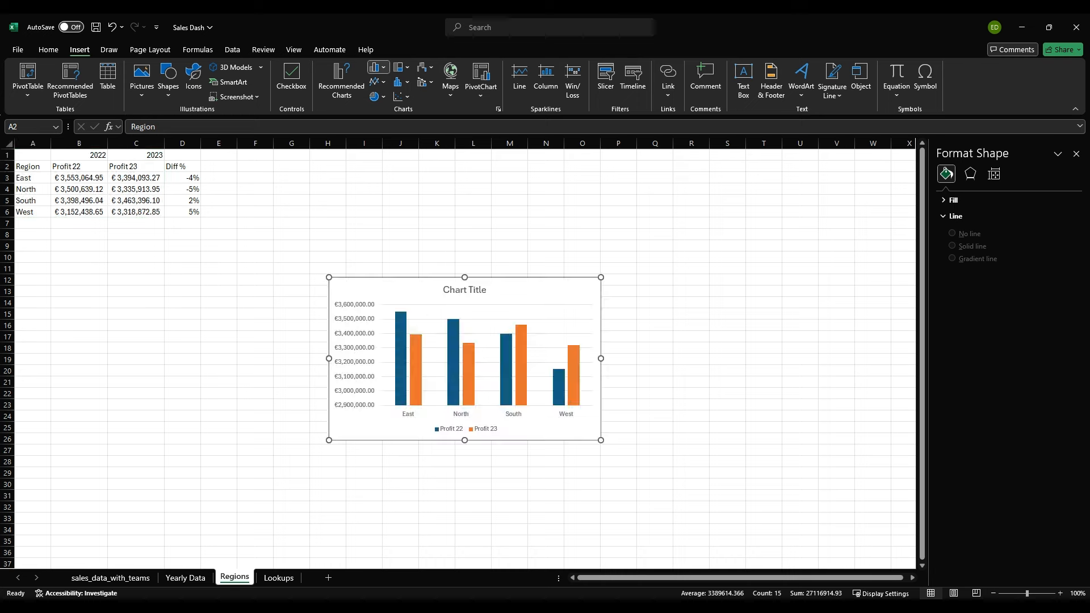
Step: Move the column chart up and widen it on both sides to span about columns F to T
left_click_drag(534, 290, 563, 218)
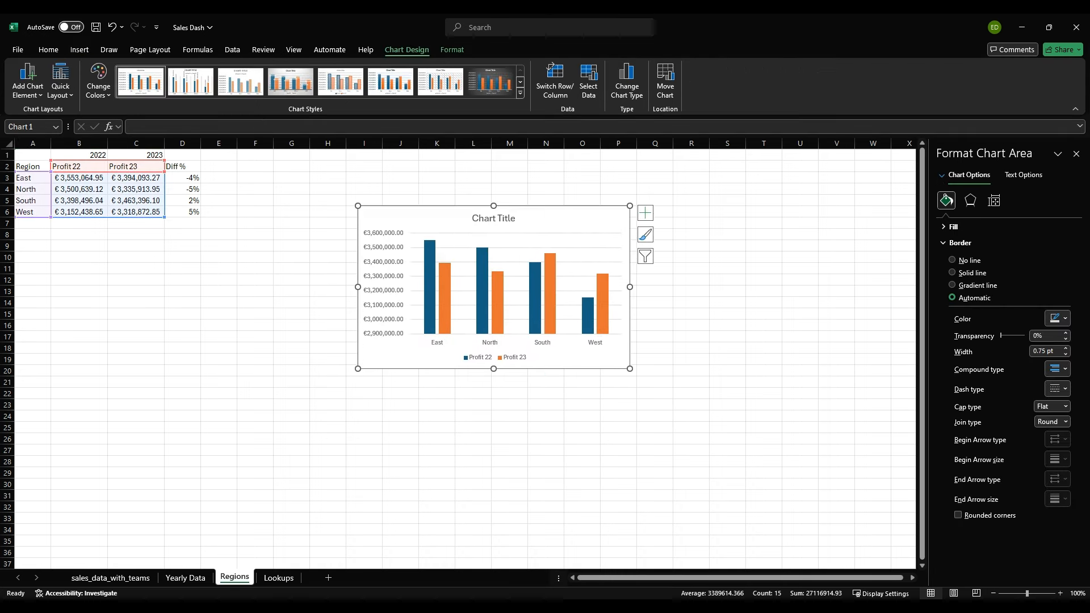
left_click_drag(630, 287, 757, 287)
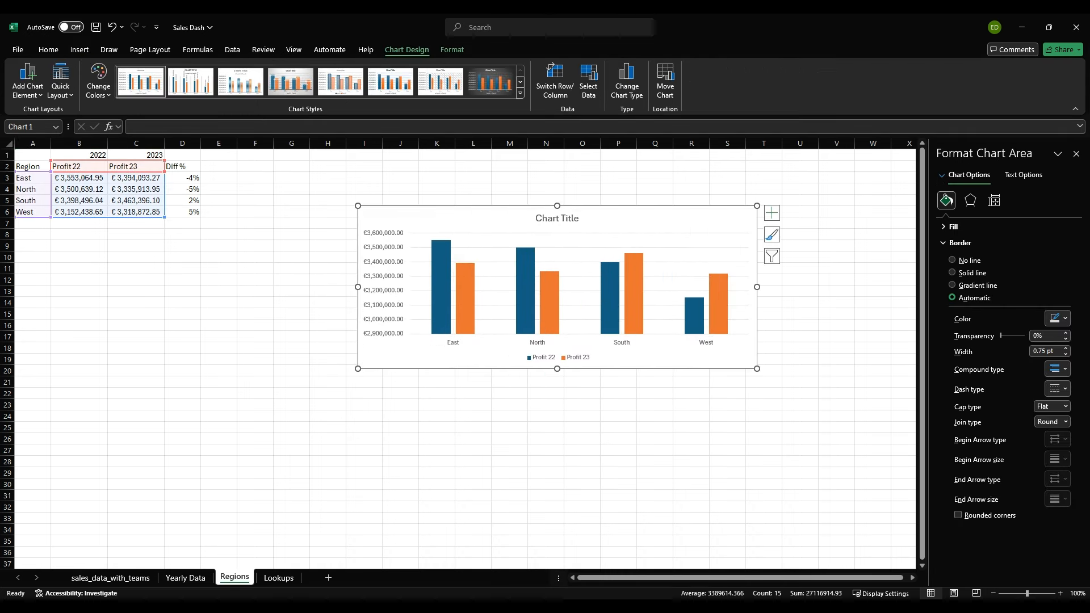
left_click_drag(358, 287, 266, 286)
Step: Set the chart title to "-5% profit in North Region"
left_click(502, 218)
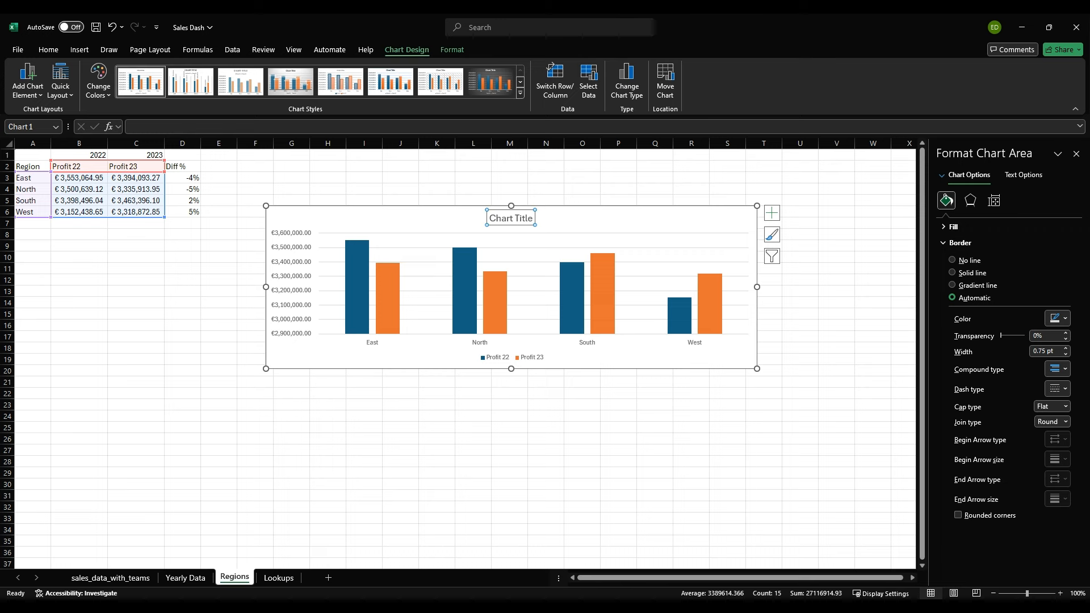
triple_click(503, 218)
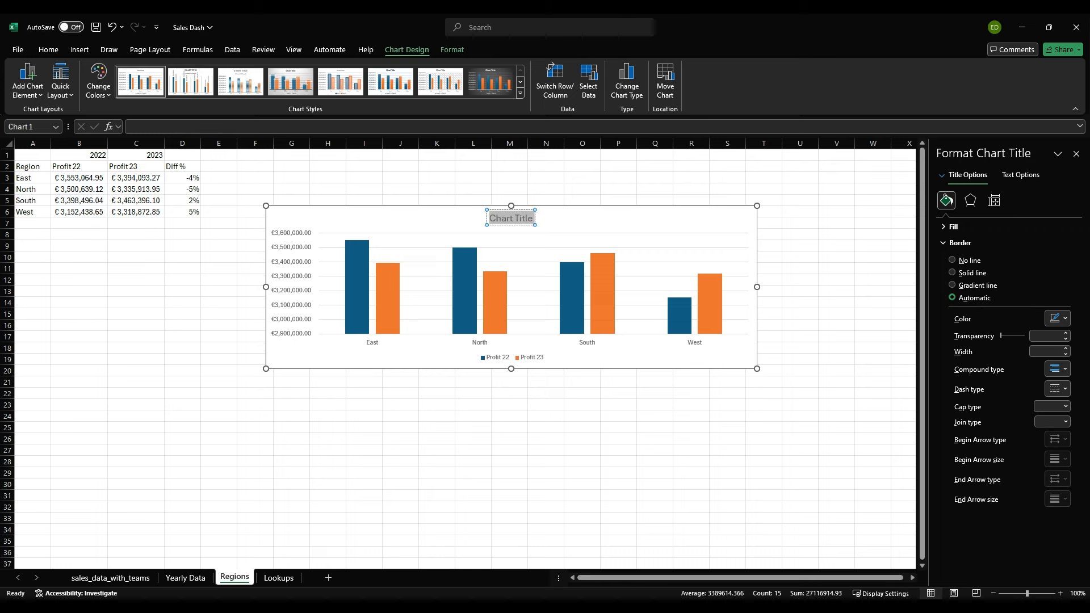
type("-5% ppro")
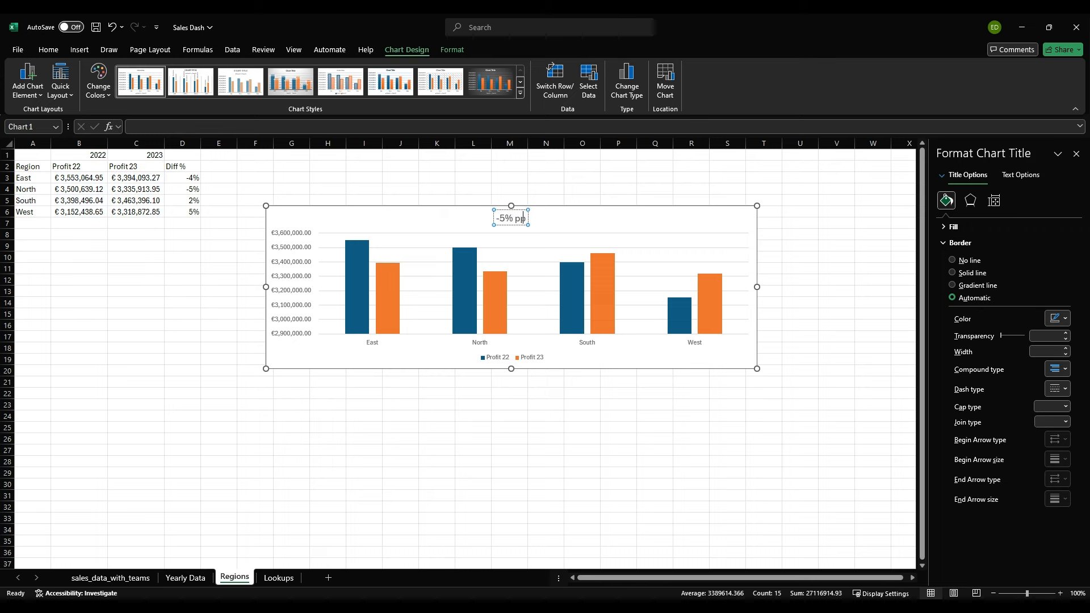
key("BackSpace")
key("BackSpace")
key("BackSpace")
type("rof")
type("it in")
type(" N")
type("rh")
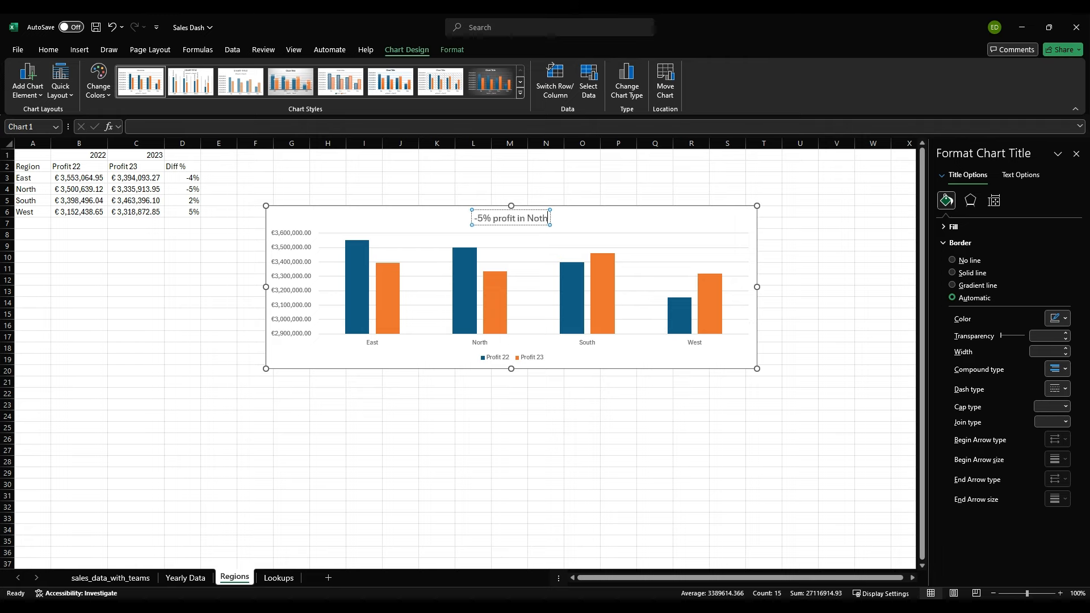
key("BackSpace")
type("th Region")
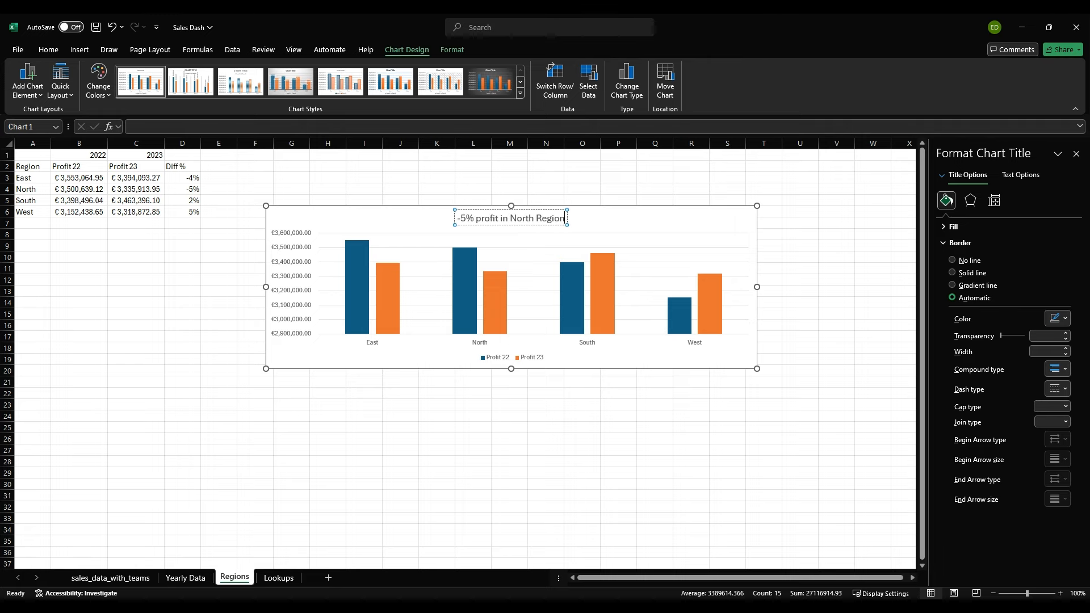
left_click(437, 177)
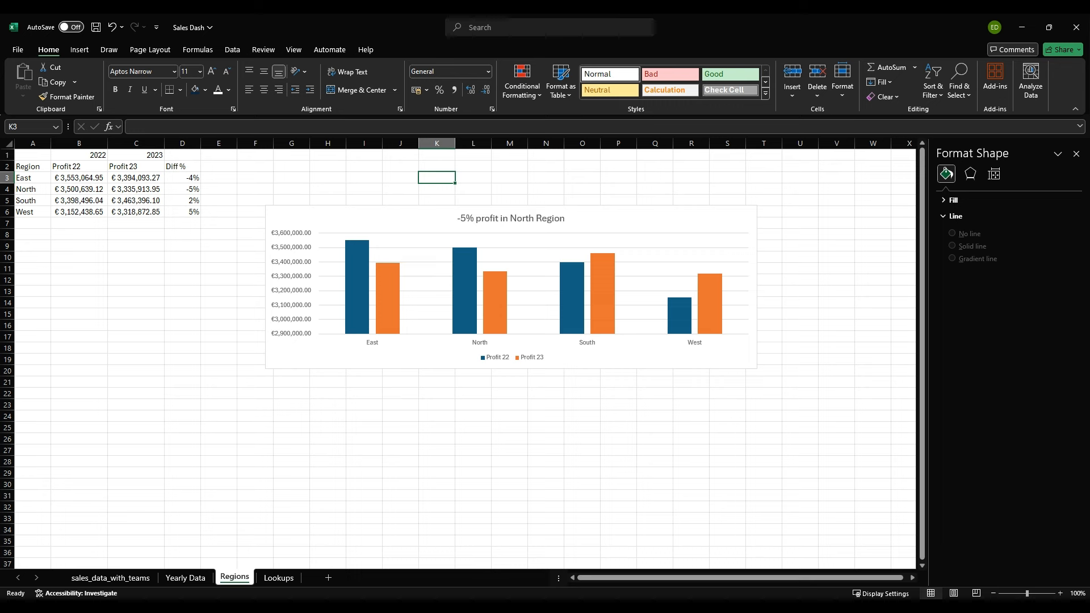
Step: Delete the major horizontal gridlines from the regional profit chart
left_click(464, 291)
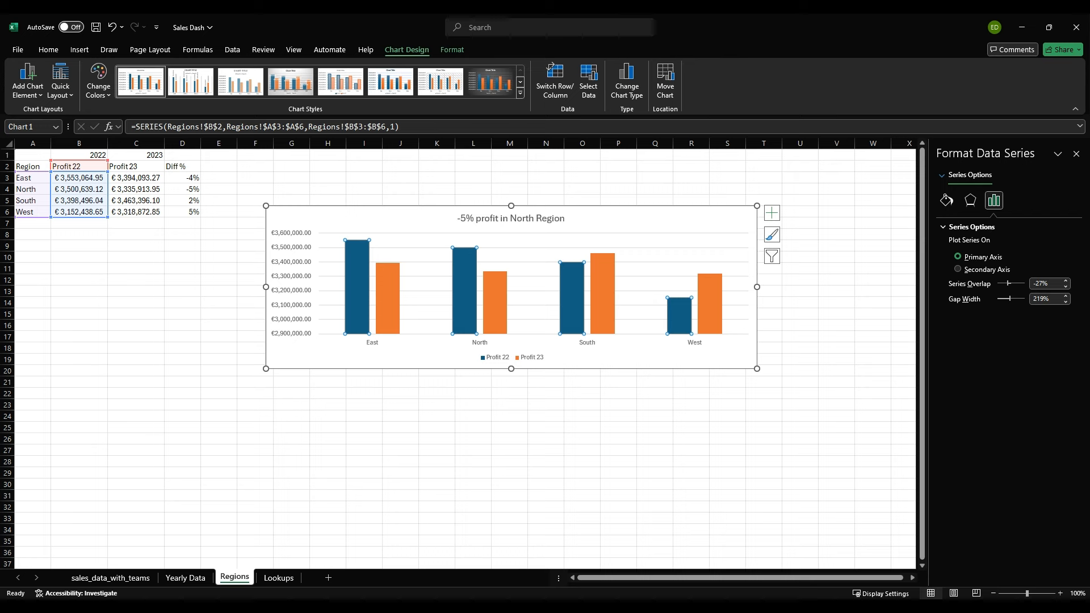
left_click(534, 276)
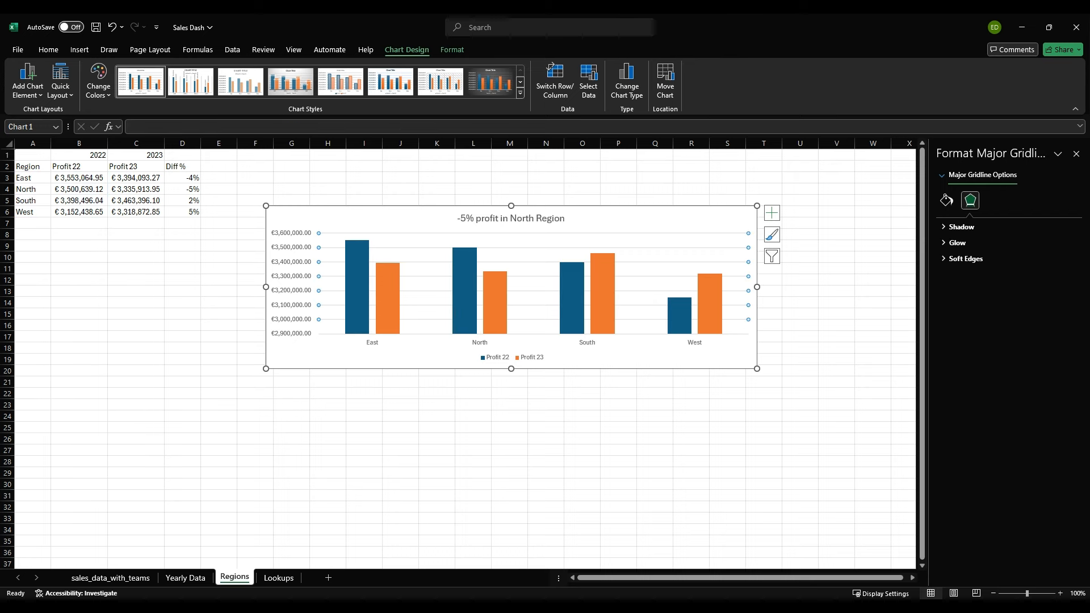
key("Escape")
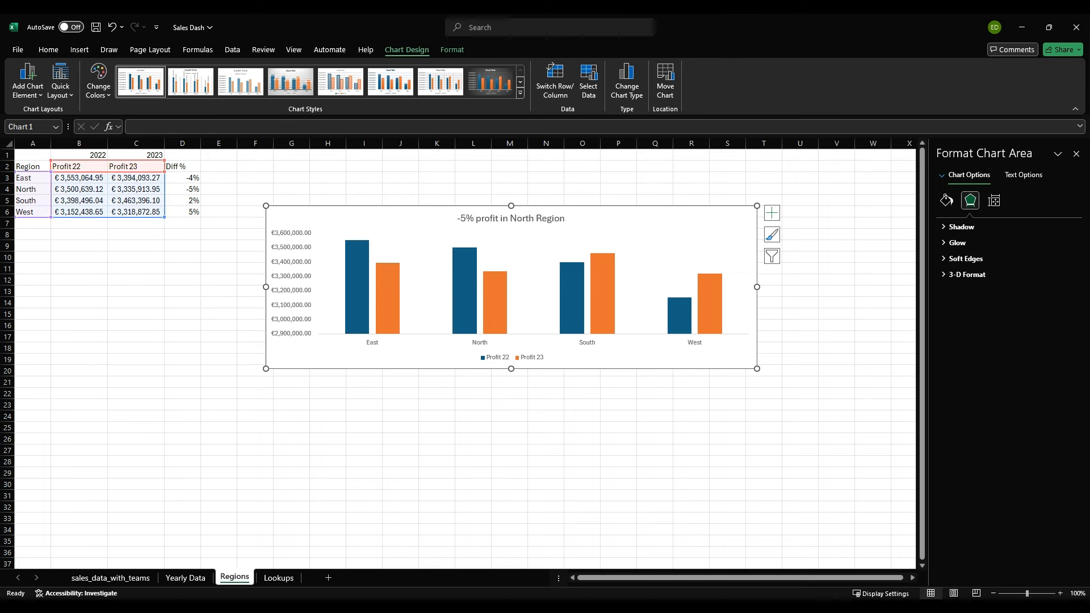
Step: Enlarge the regional profit chart and reposition it to cover about F7 to U25
left_click_drag(511, 369, 511, 409)
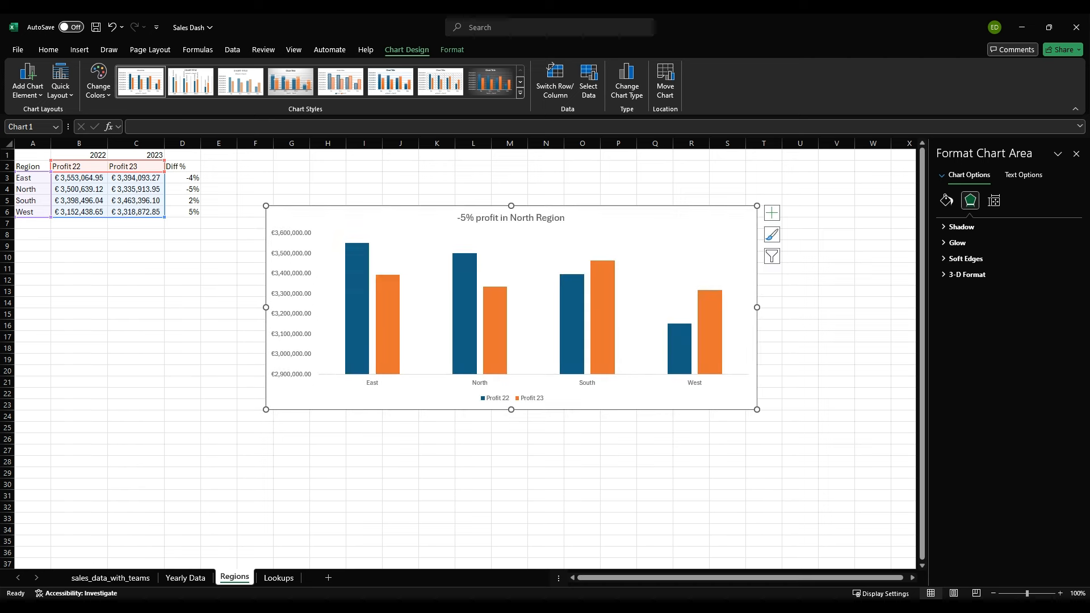
left_click_drag(266, 308, 218, 307)
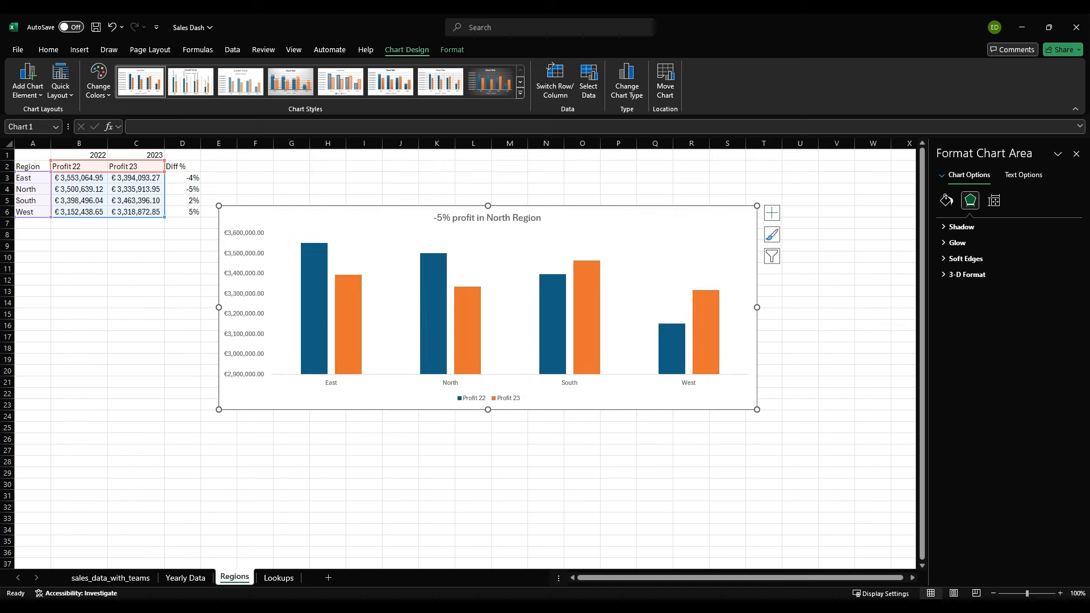
left_click_drag(757, 307, 774, 307)
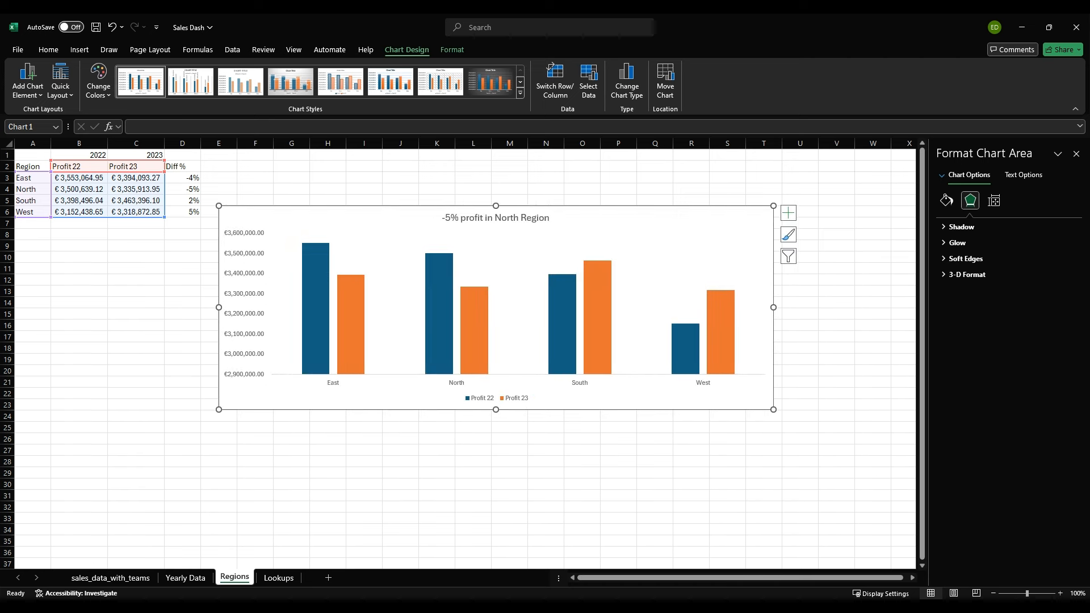
left_click_drag(496, 410, 495, 415)
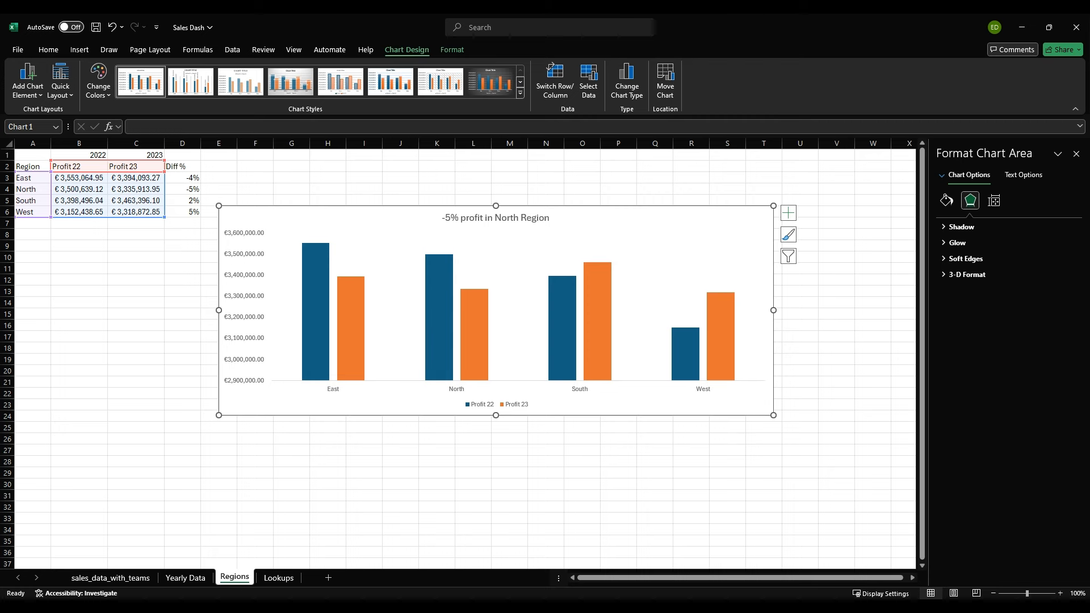
left_click_drag(568, 219, 587, 230)
left_click(515, 228)
left_click(437, 201)
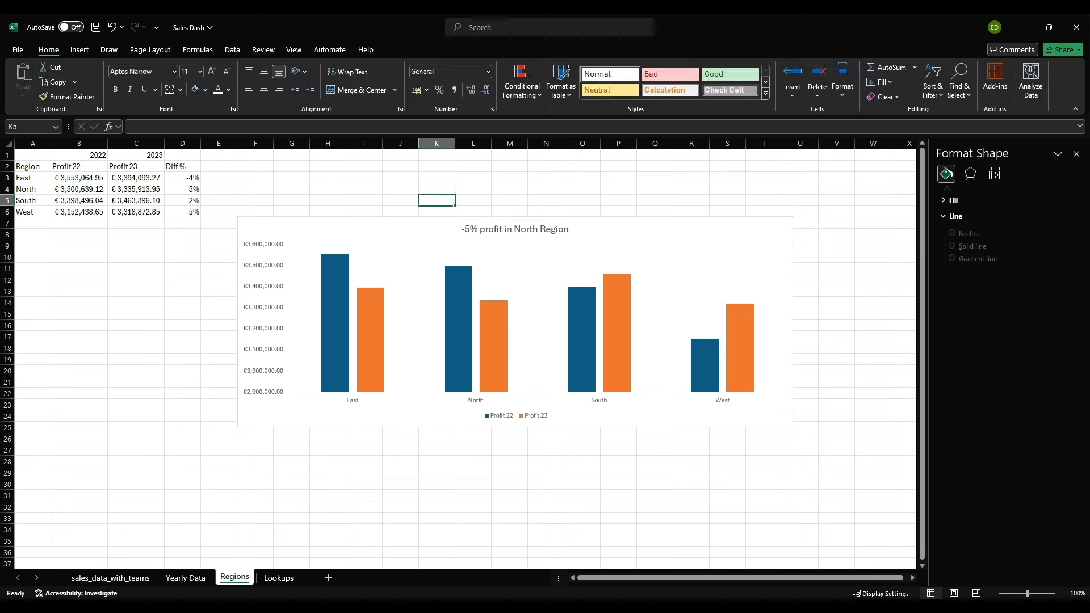
Step: Format the chart title as bold black text at font size 32
left_click(499, 229)
left_click(499, 229)
key("Escape")
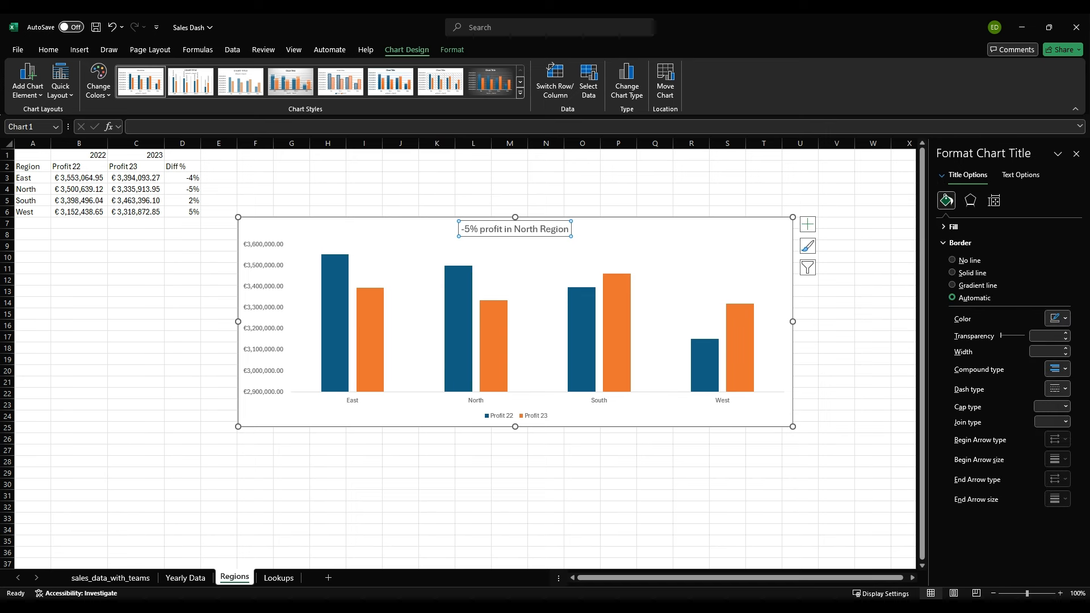
left_click(49, 50)
left_click(212, 71)
left_click(212, 71)
left_click(211, 71)
left_click(212, 70)
left_click(211, 71)
left_click(212, 71)
left_click(115, 89)
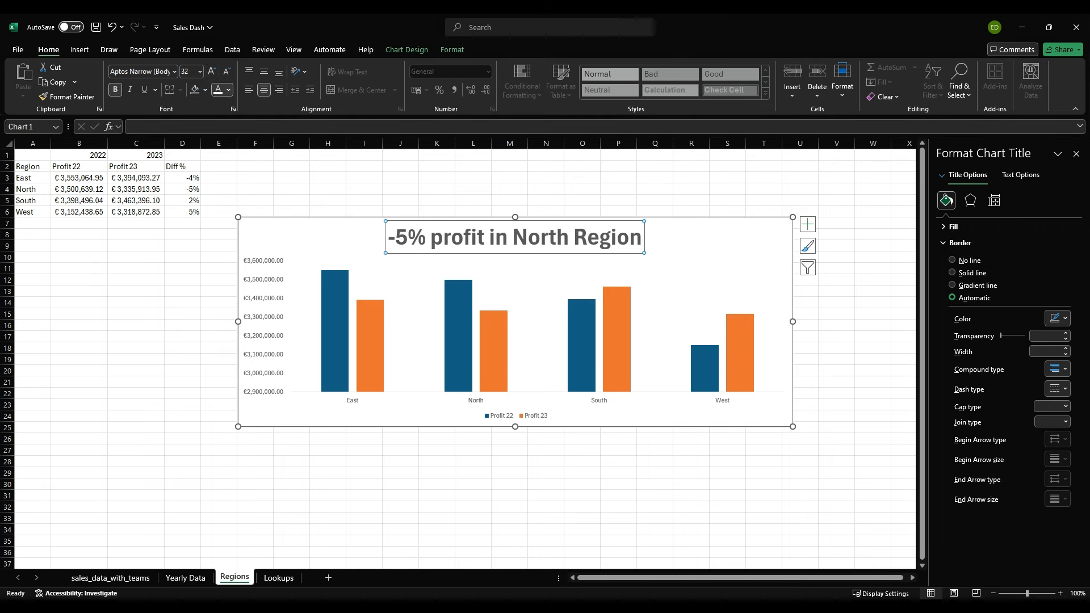
left_click(218, 89)
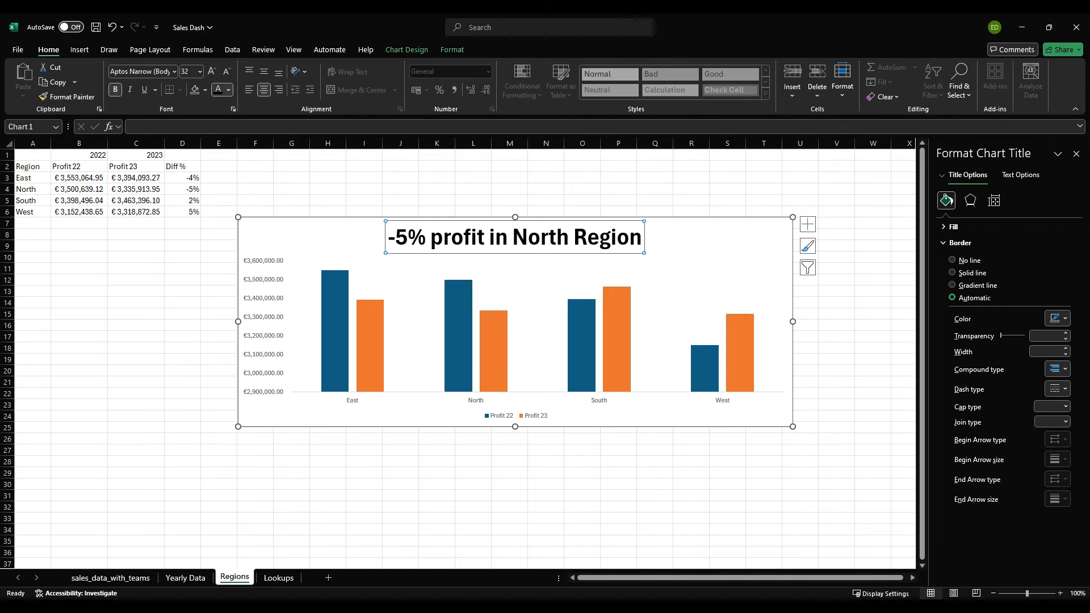
left_click(375, 189)
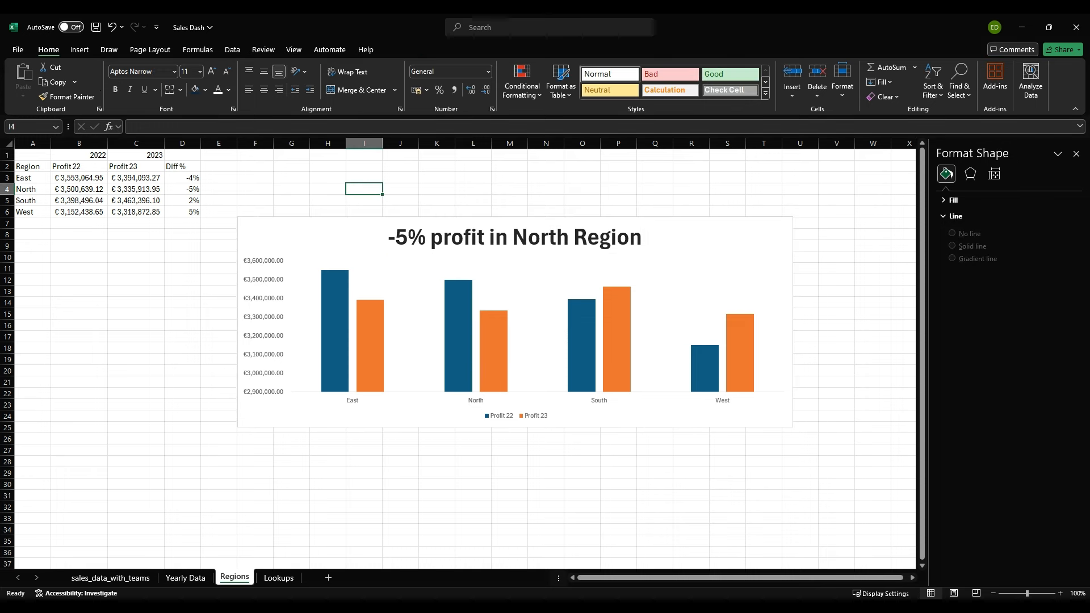
Step: Reword the chart title to "5% less profit in North Region in 2023"
left_click(397, 237)
left_click(397, 237)
key("BackSpace")
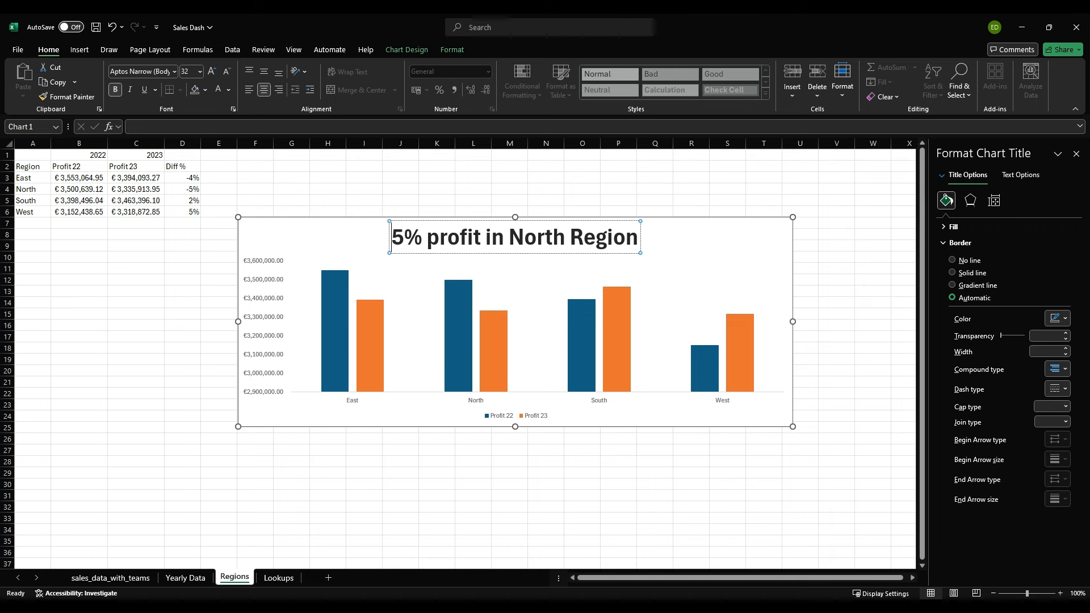
key("Right")
key("Right")
key("Right")
type("less ")
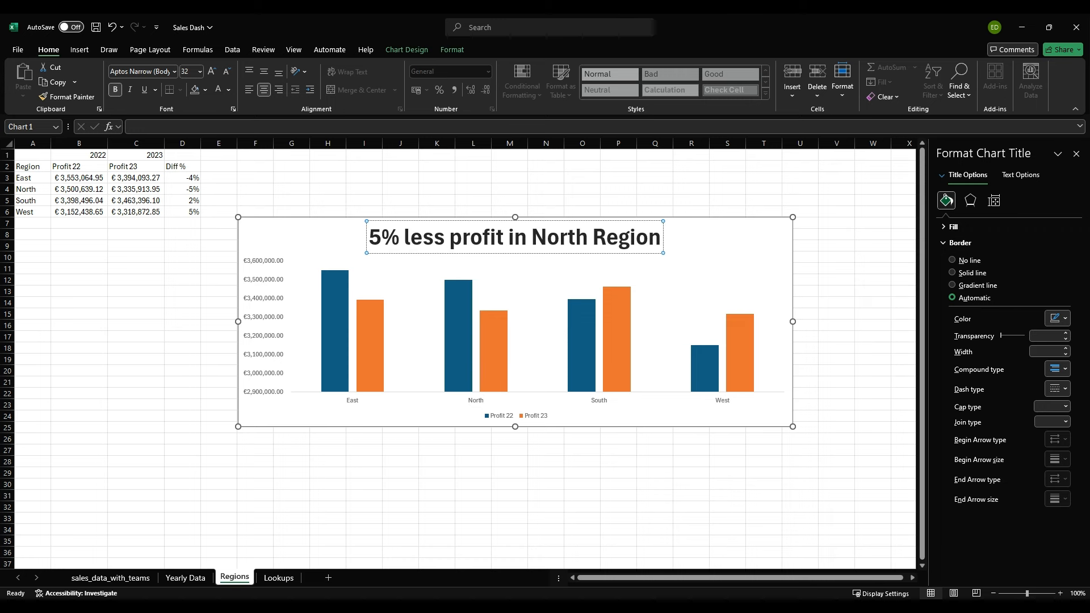
type(" in 202")
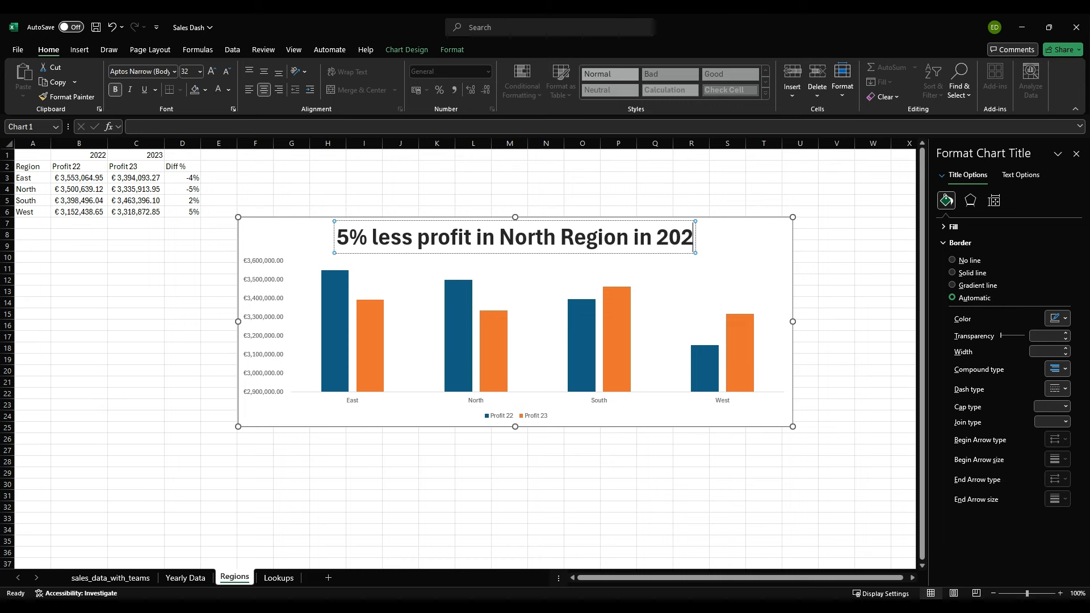
type("3")
left_click(473, 189)
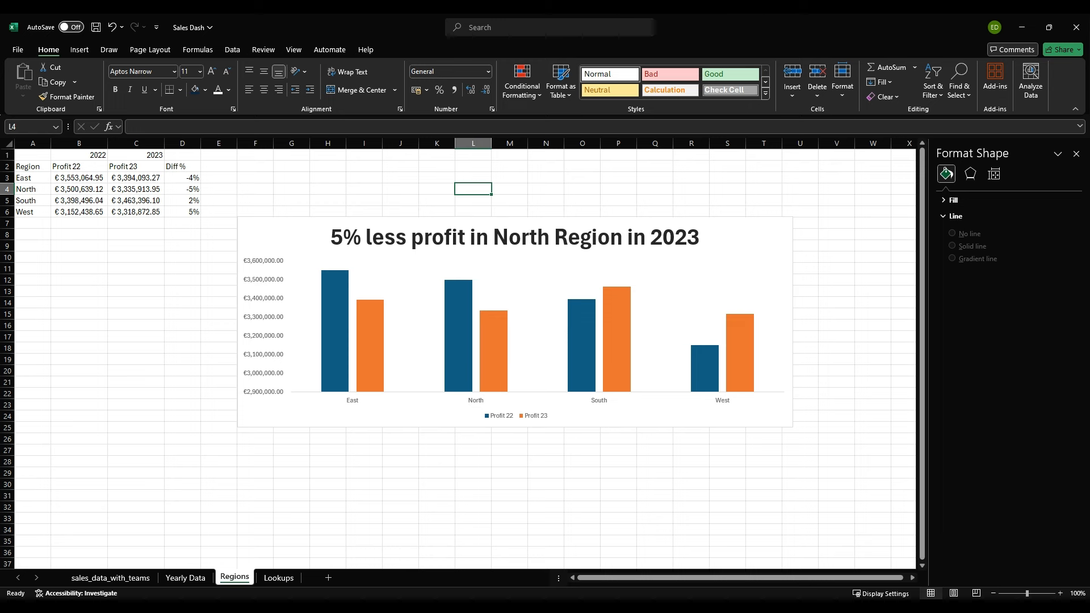
Step: Select the Profit 22 column series in the regional profit chart
left_click(458, 336)
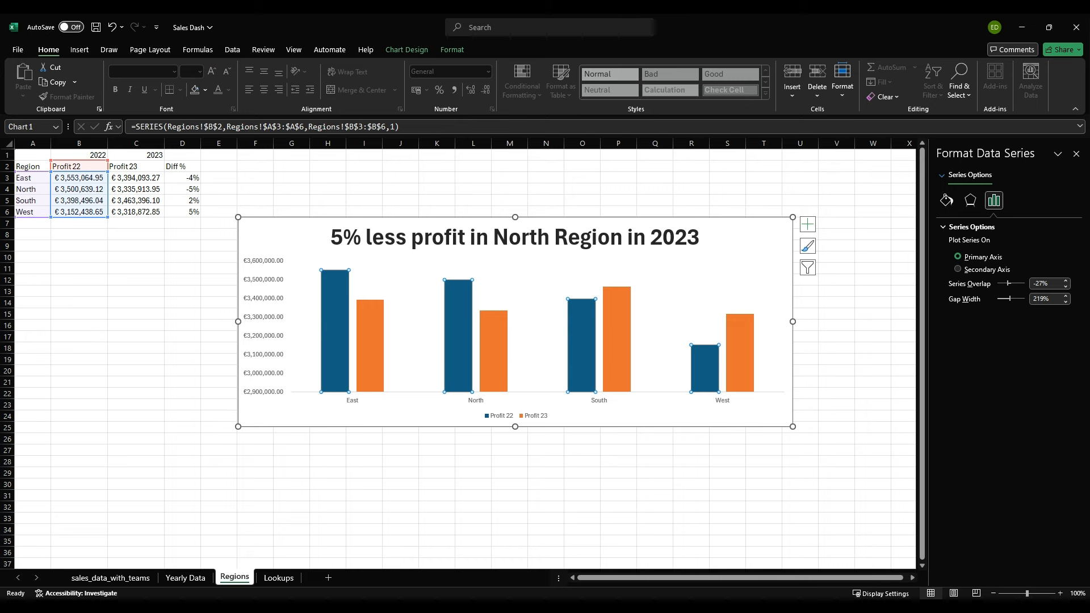
Step: Give the Profit 22 columns a solid border line and a solid medium gray fill
left_click(947, 201)
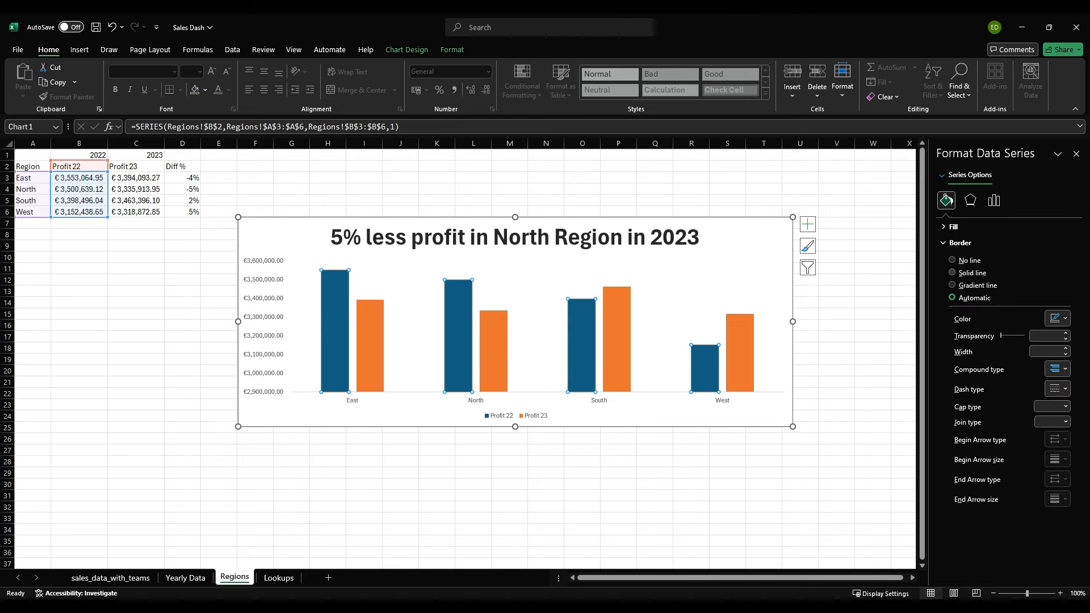
left_click(953, 273)
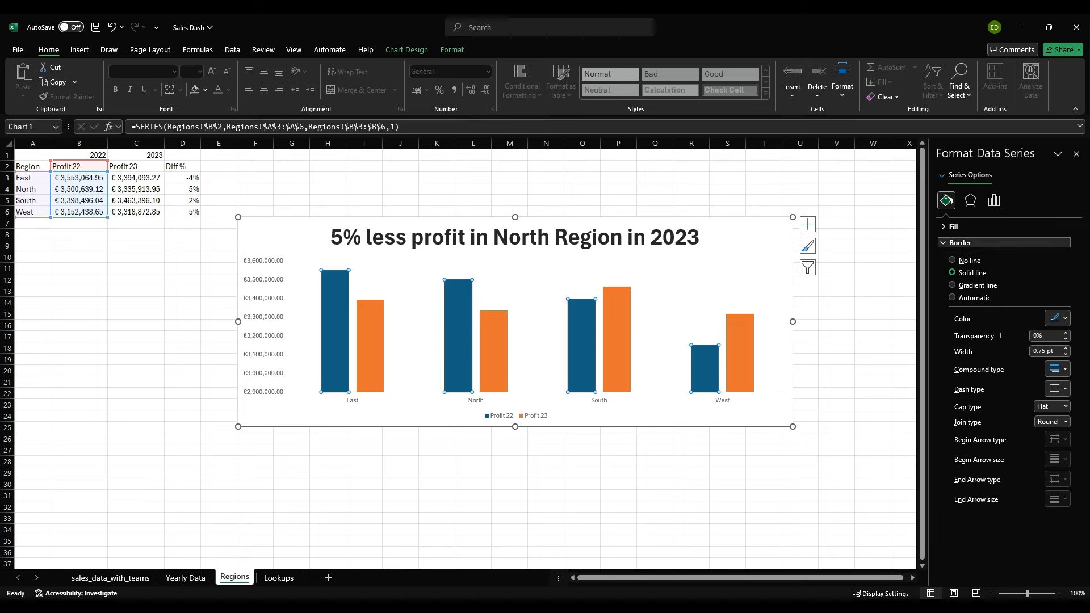
left_click(961, 243)
left_click(954, 226)
left_click(953, 256)
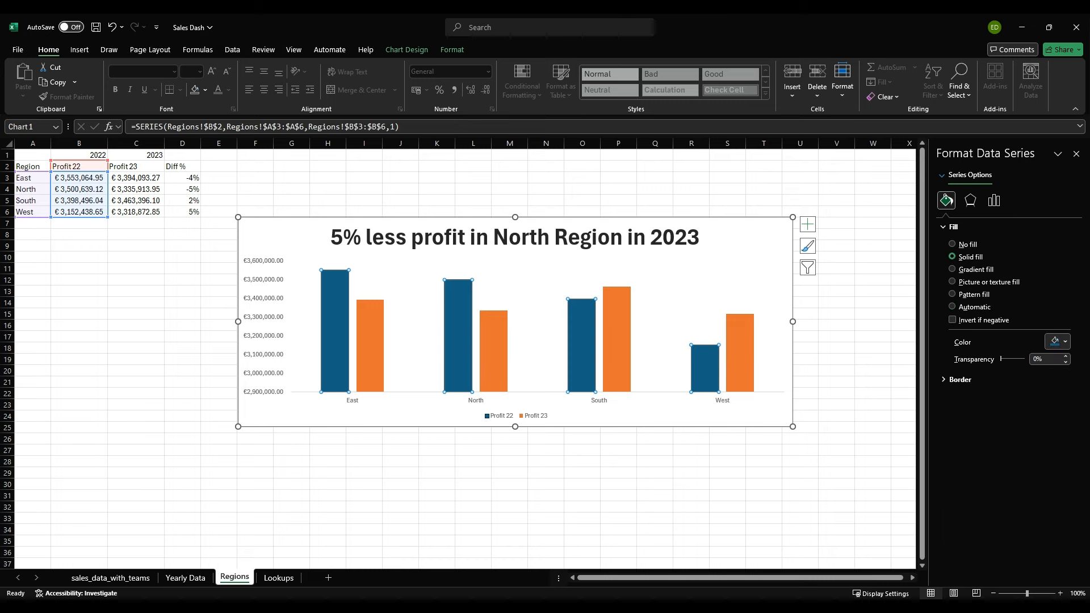
left_click(1058, 342)
left_click(1006, 387)
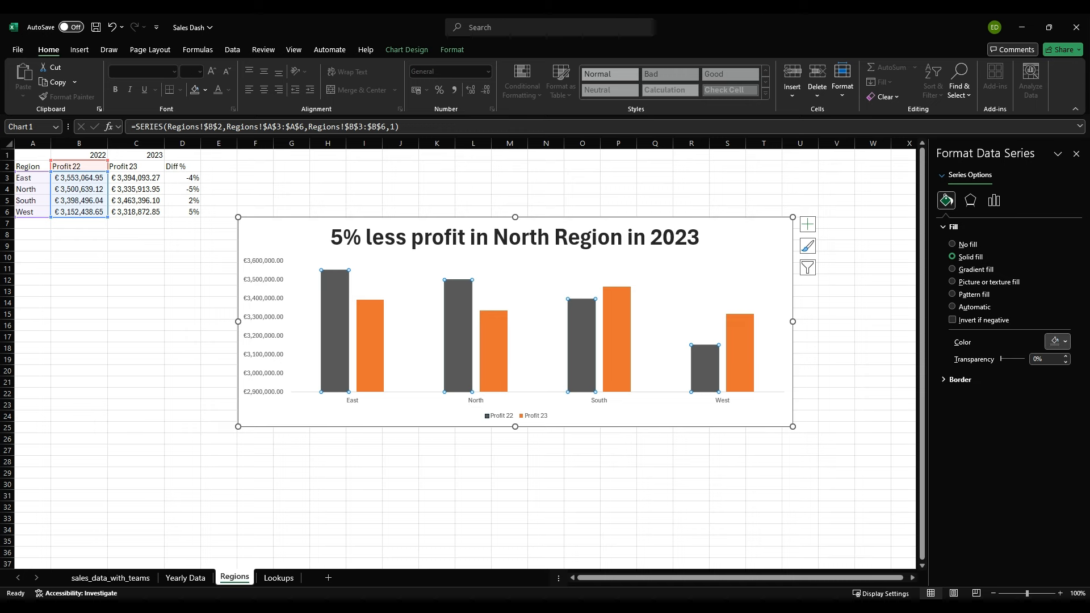
left_click(1016, 380)
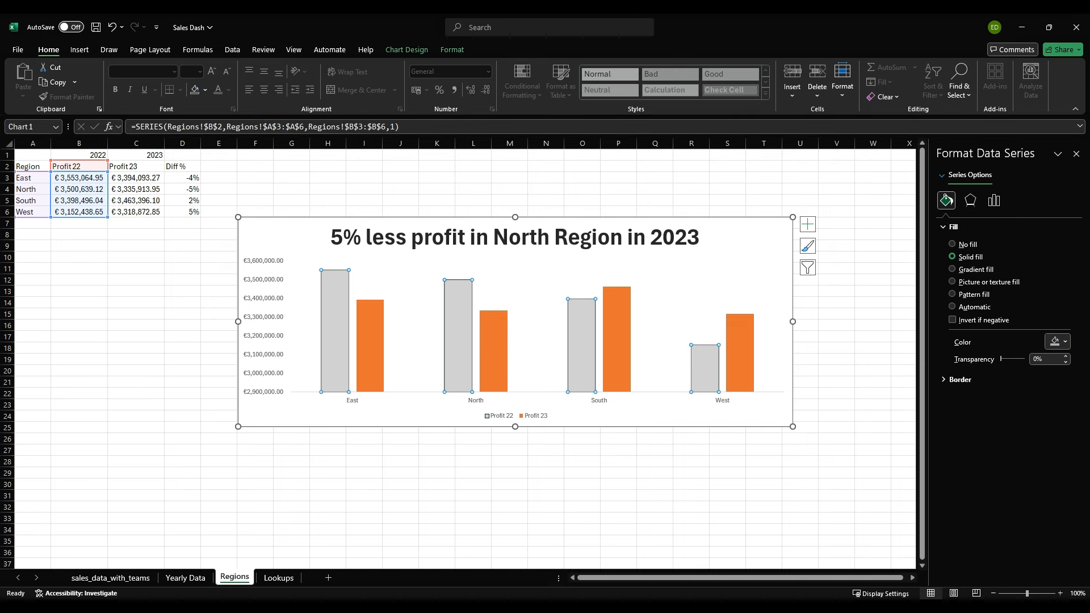
left_click(1016, 388)
left_click(328, 473)
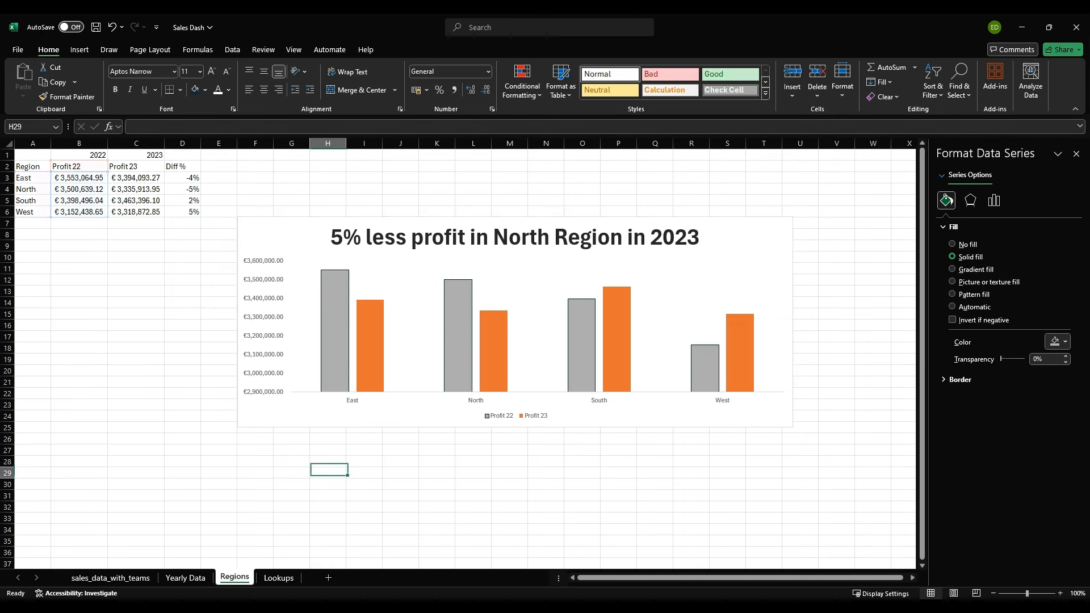
Step: Fill the Profit 23 columns with a solid dark gray
left_click(494, 351)
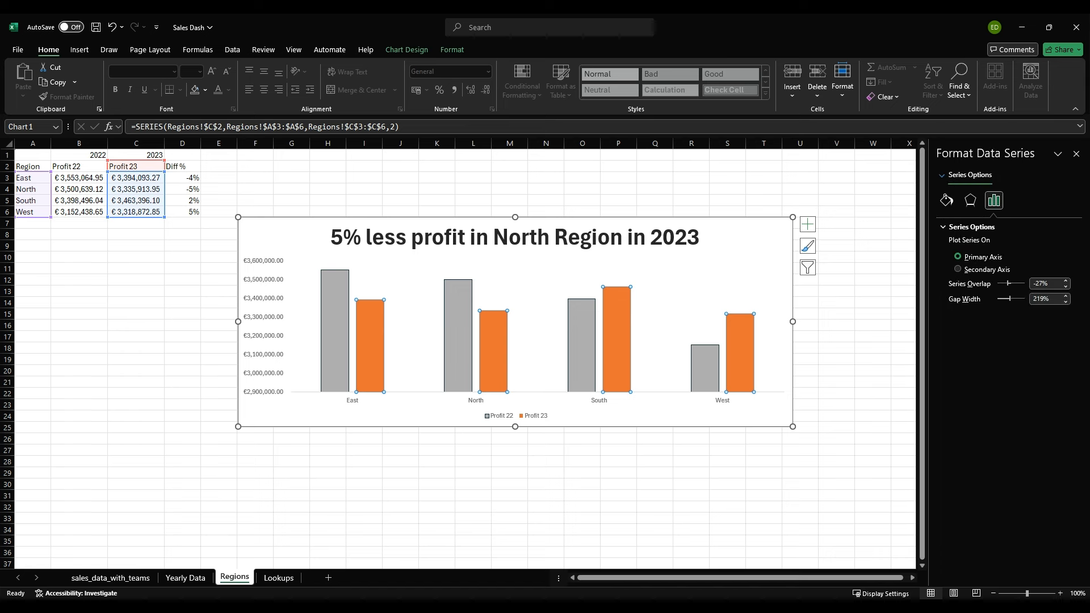
left_click(946, 200)
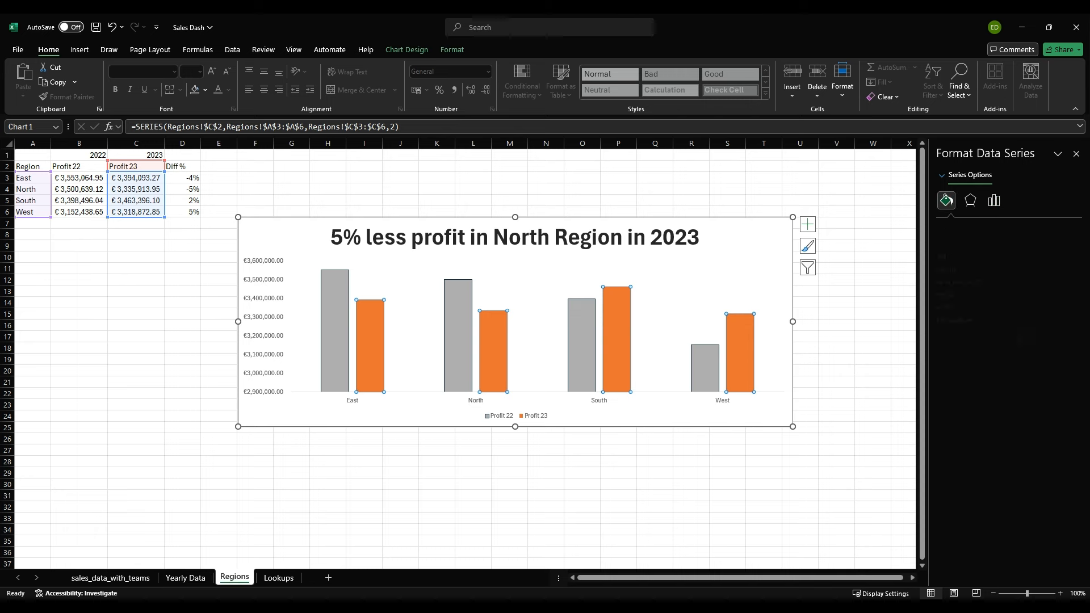
left_click(970, 258)
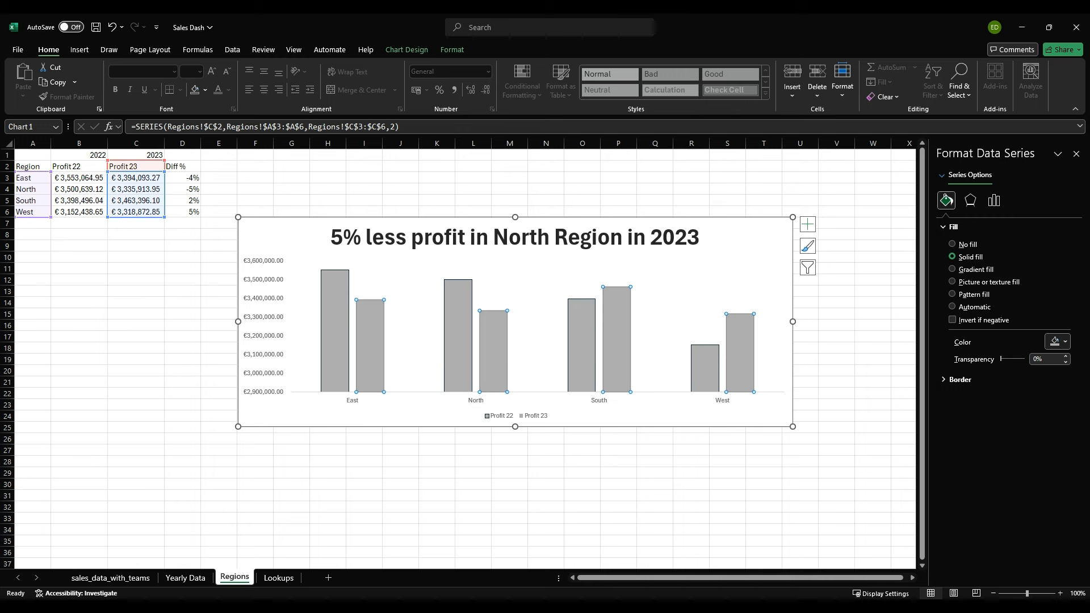
left_click(1019, 401)
left_click(474, 450)
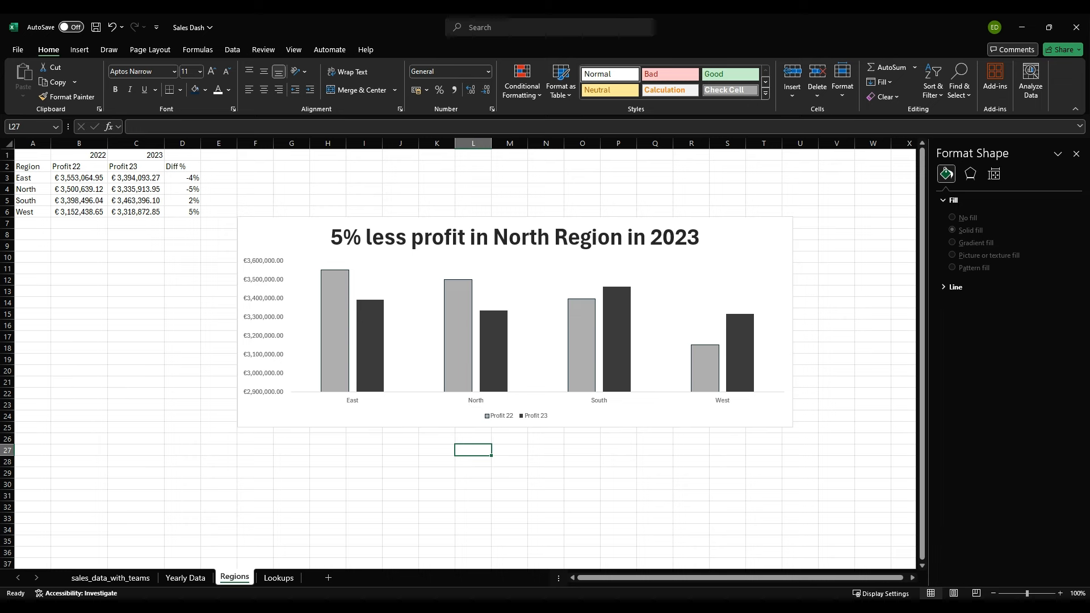
Step: Fill only the North region's Profit 23 column with orange
left_click(494, 351)
left_click(494, 350)
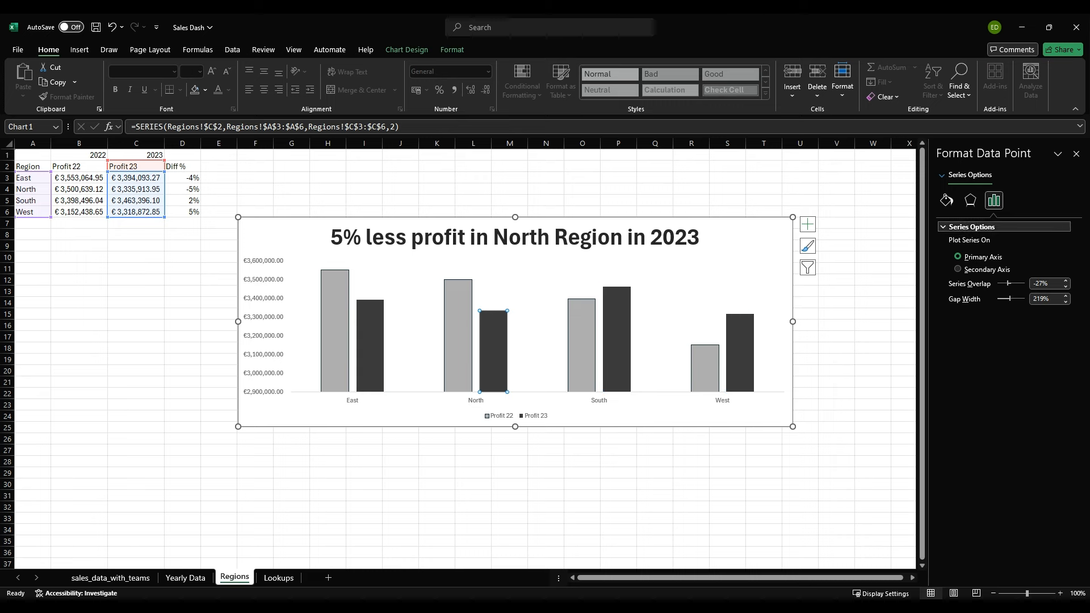
left_click(946, 200)
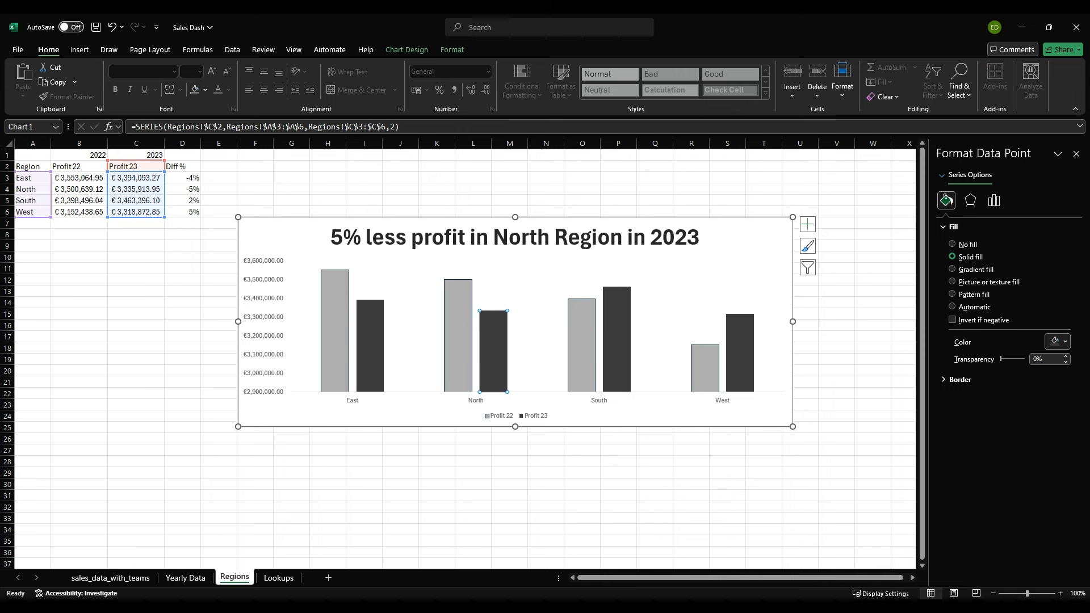
left_click(1057, 342)
left_click(400, 473)
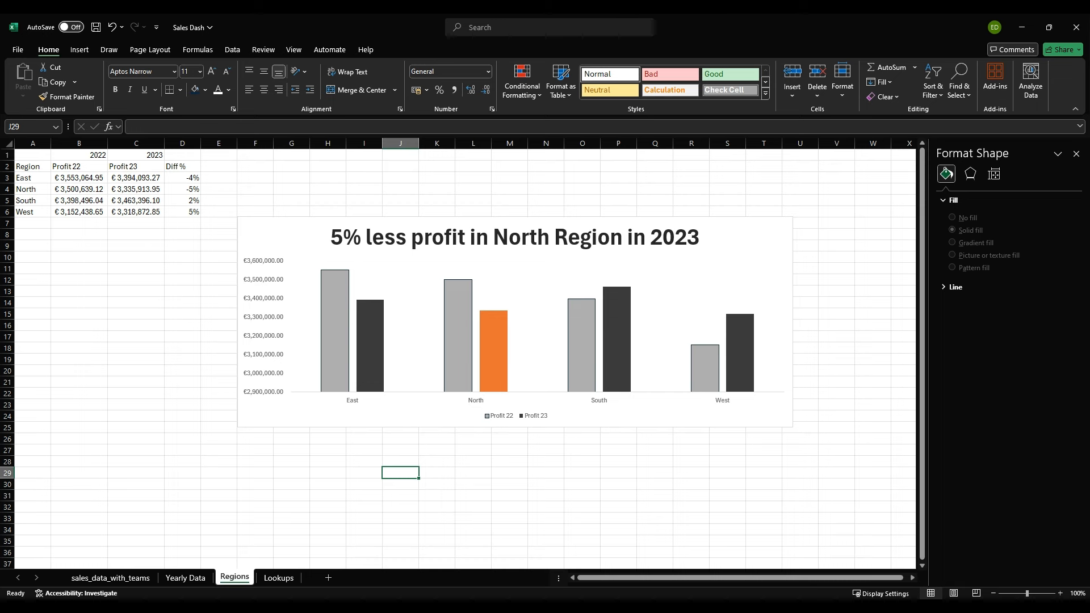
Step: Add a data label to the orange North column of the Profit 23 series
left_click(494, 353)
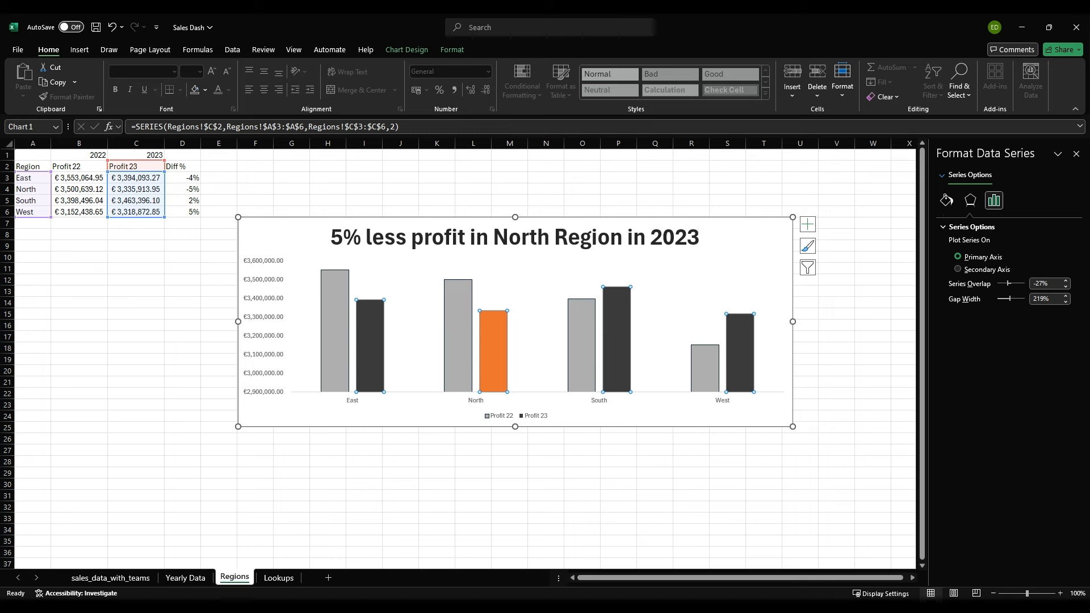
left_click(493, 352)
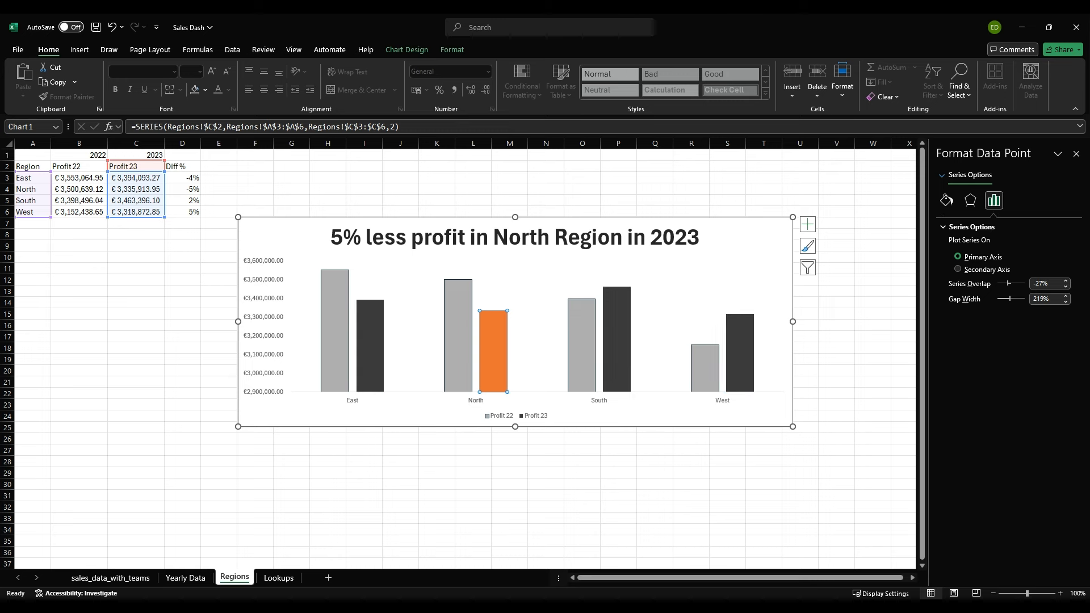
left_click(946, 199)
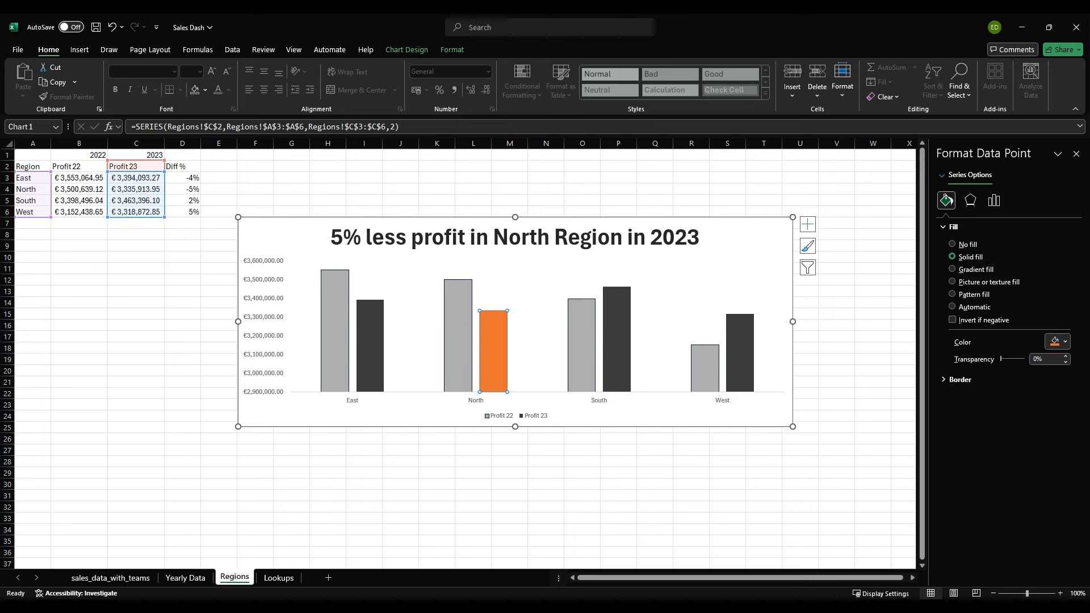
left_click(642, 426)
Step: Make the Profit 23 data labels take their values from the Diff % cells D3:D6
left_click(493, 303)
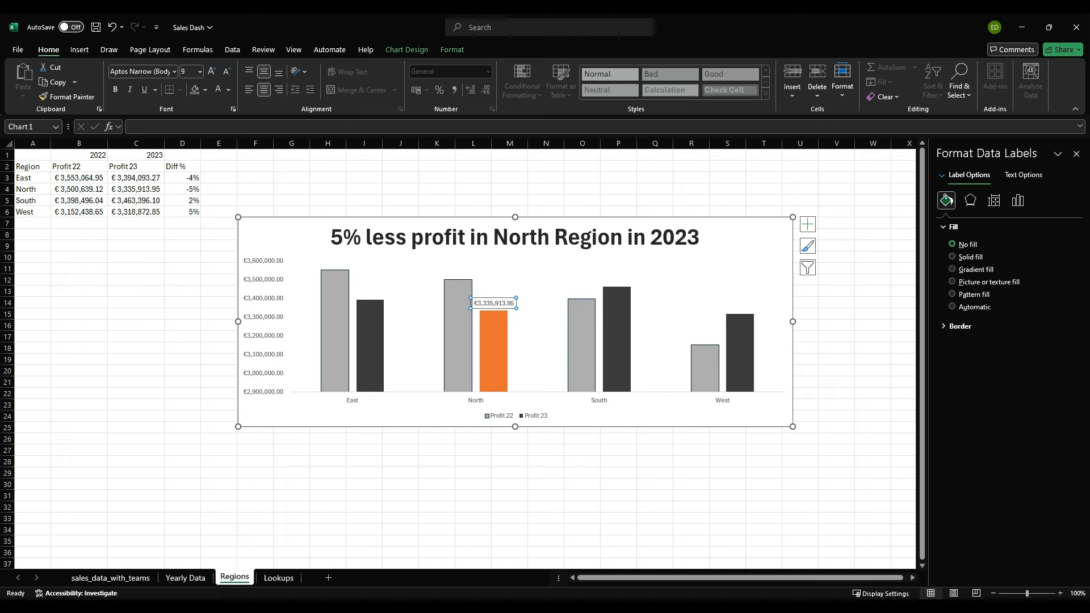
left_click(1017, 200)
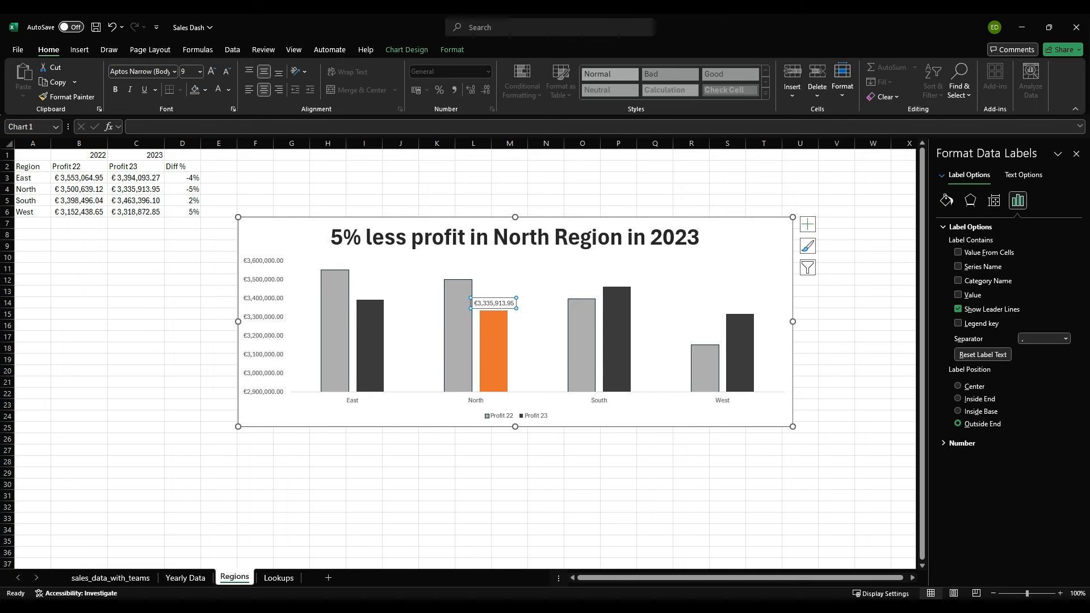
left_click(959, 253)
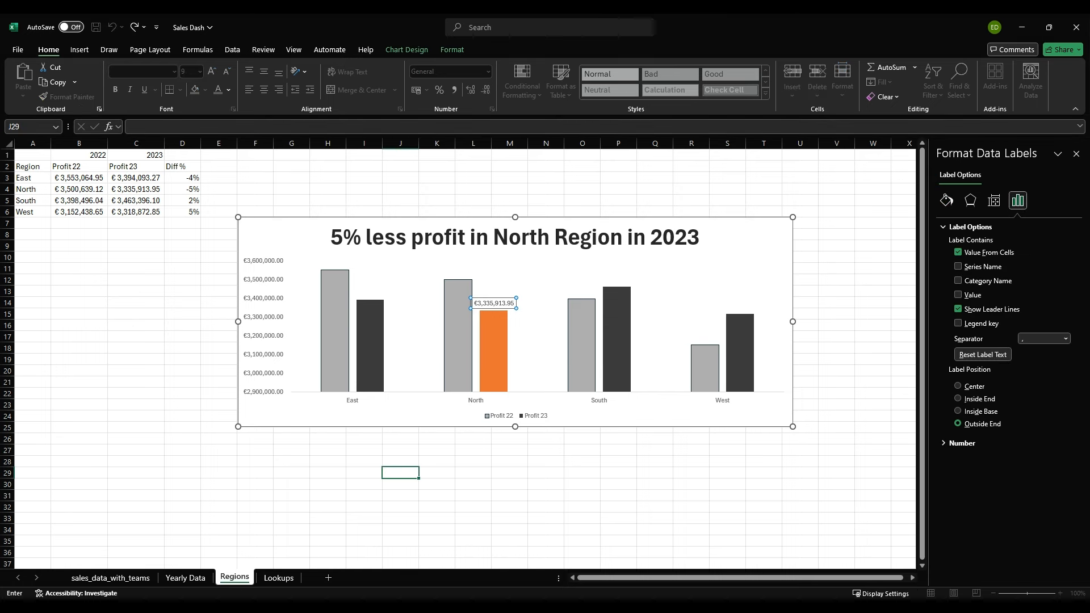
left_click_drag(182, 178, 182, 212)
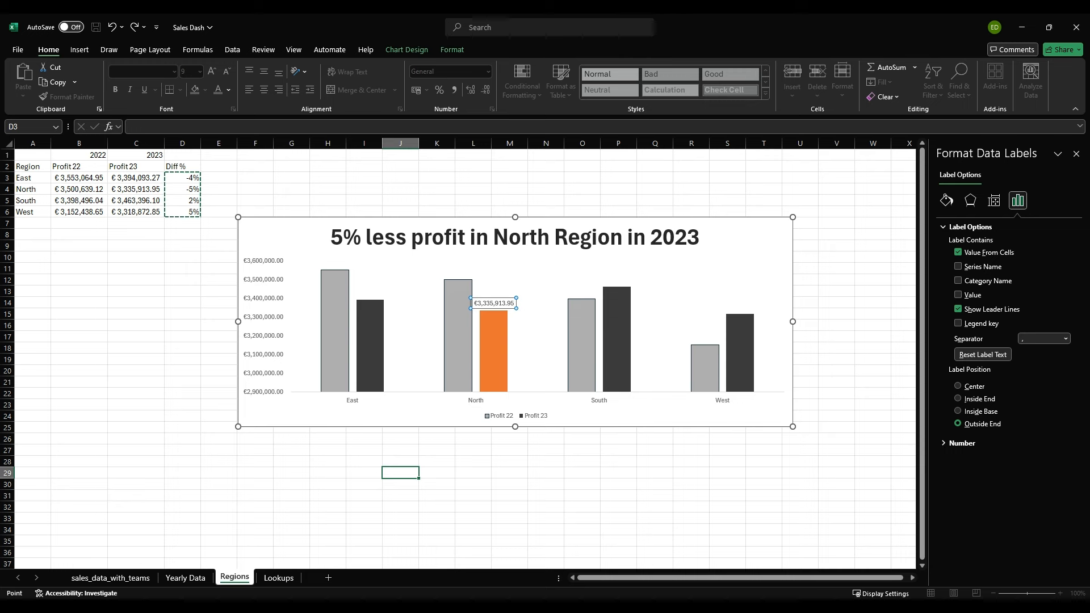
key("Return")
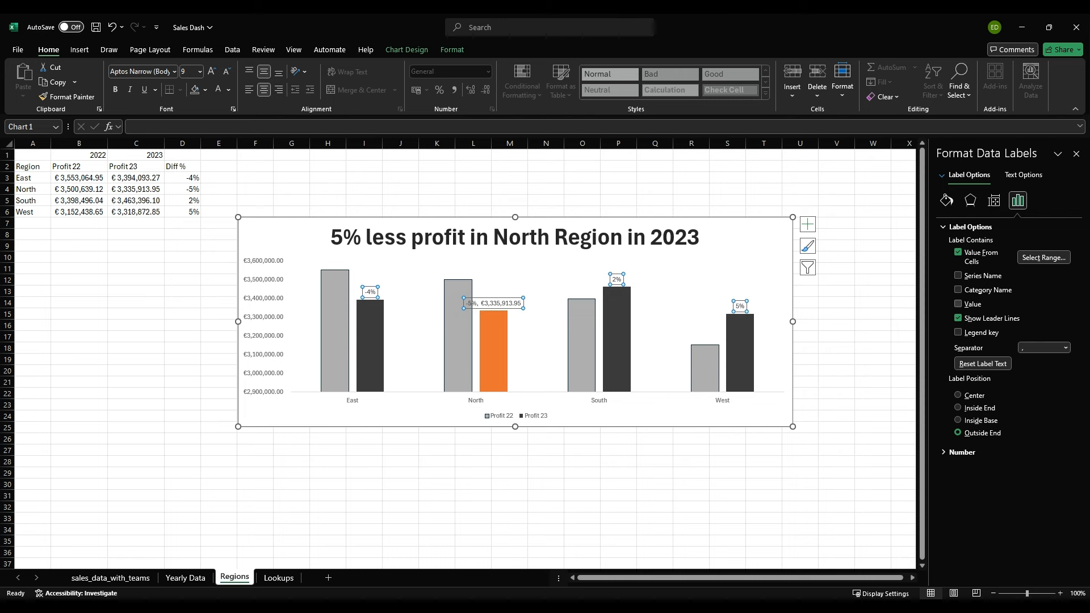
Step: Remove the value and leader lines from the data labels and set their position to Inside End
left_click(959, 304)
left_click(959, 303)
left_click(959, 318)
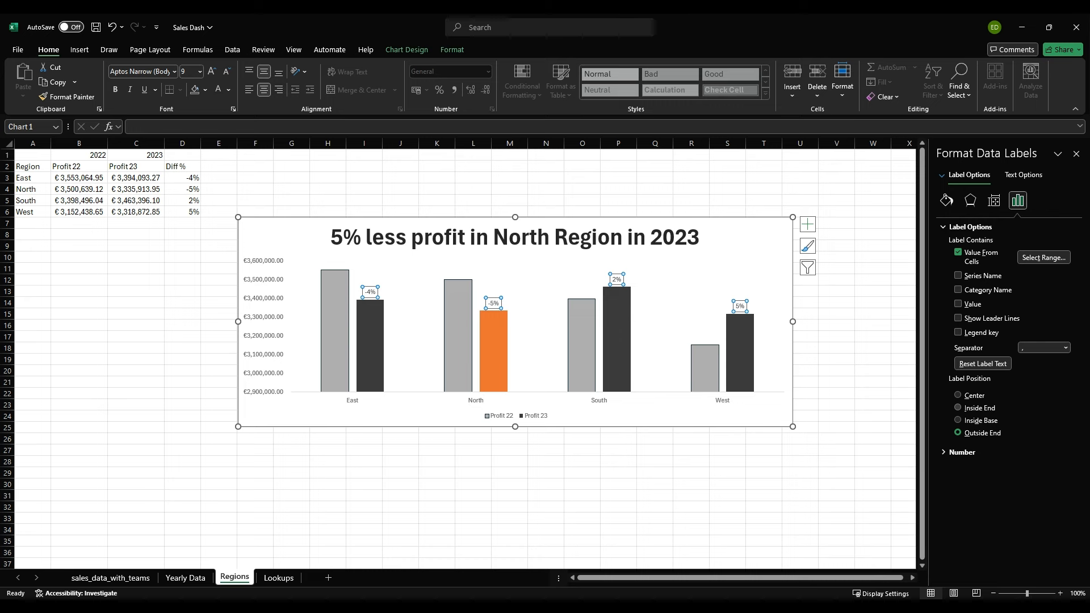
left_click(959, 407)
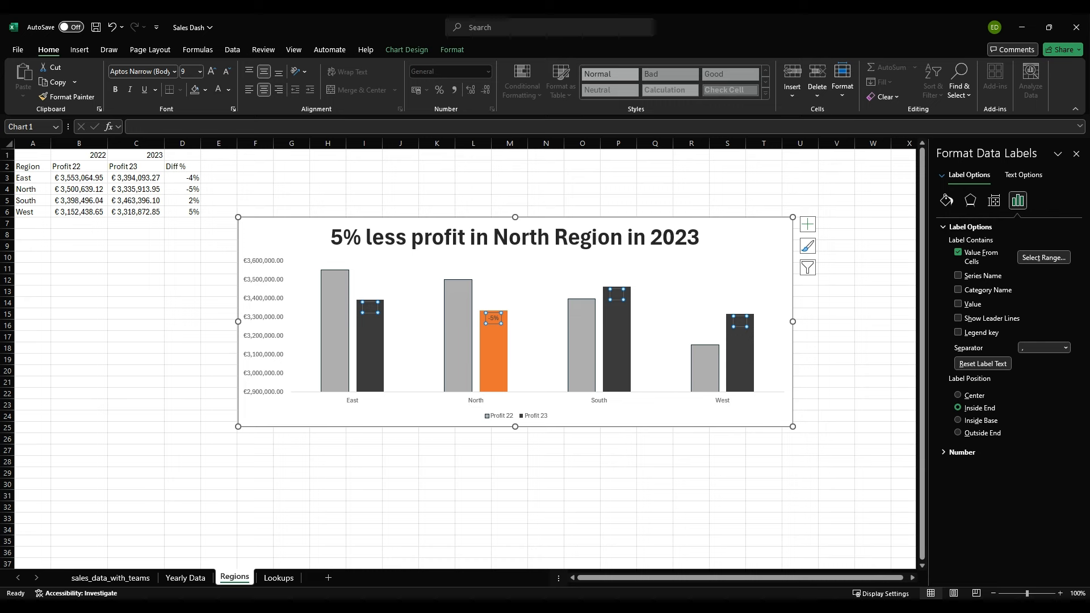
Step: Format the North column's -5% data label as bold white text at font size 14
left_click(493, 329)
left_click(493, 318)
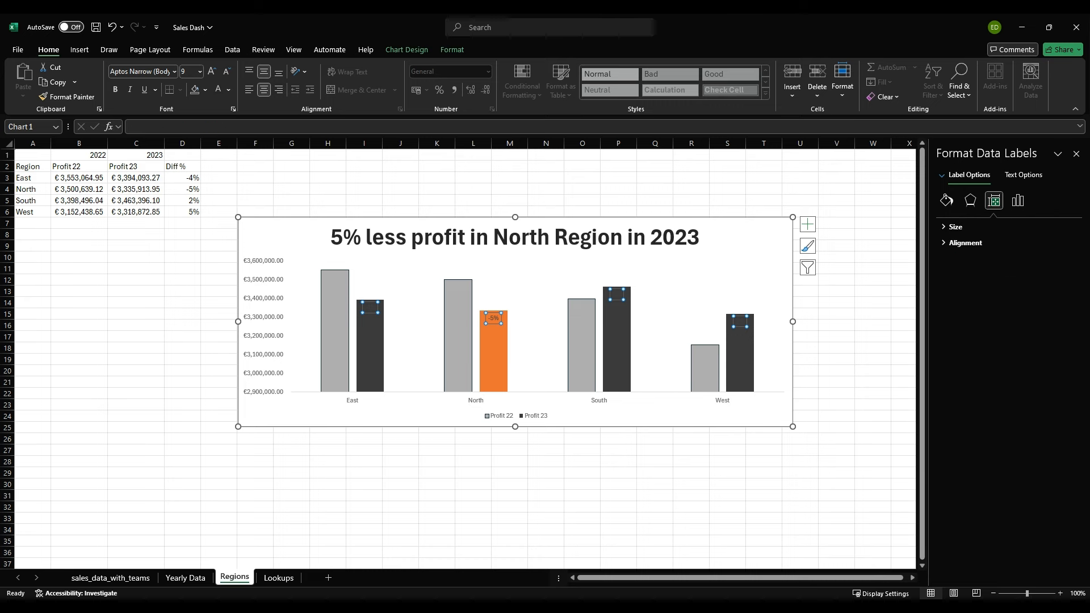
left_click(494, 319)
left_click(211, 71)
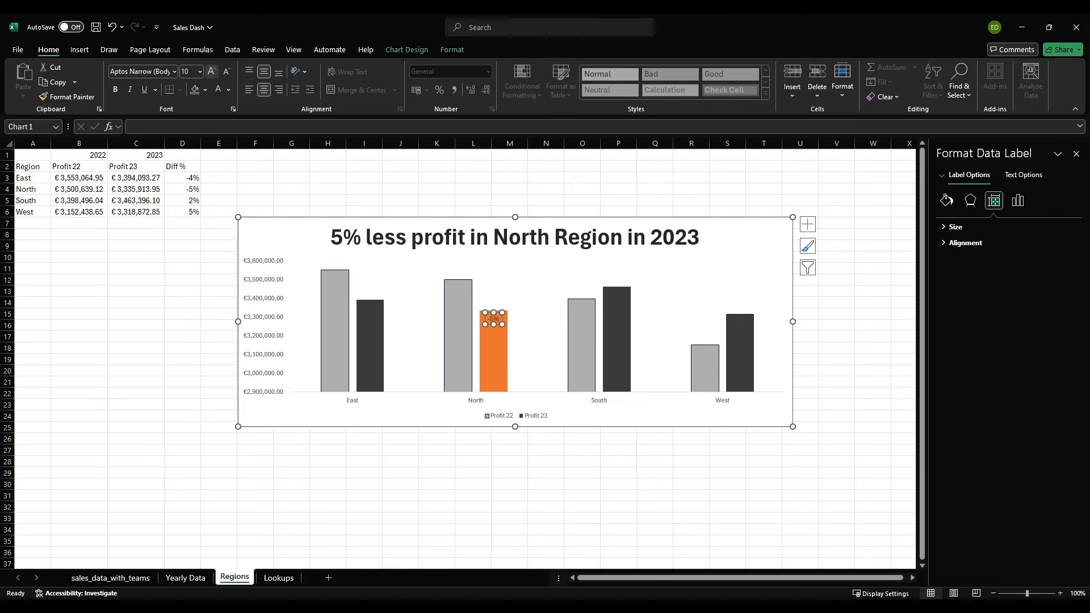
left_click(211, 71)
left_click(211, 71)
left_click(212, 71)
left_click(226, 71)
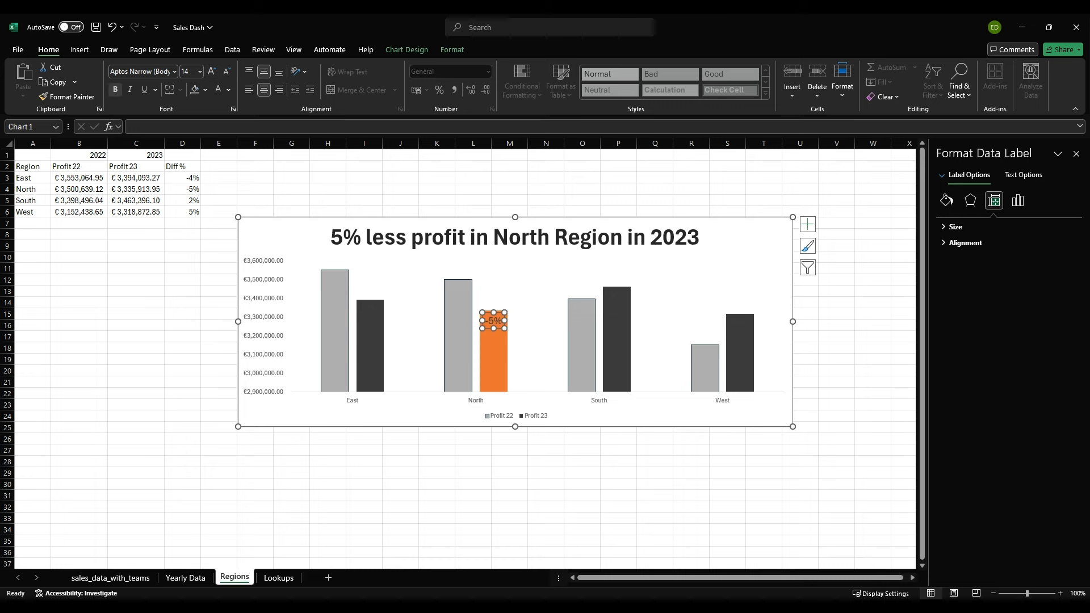
left_click(116, 89)
left_click(218, 89)
left_click(364, 177)
left_click(494, 320)
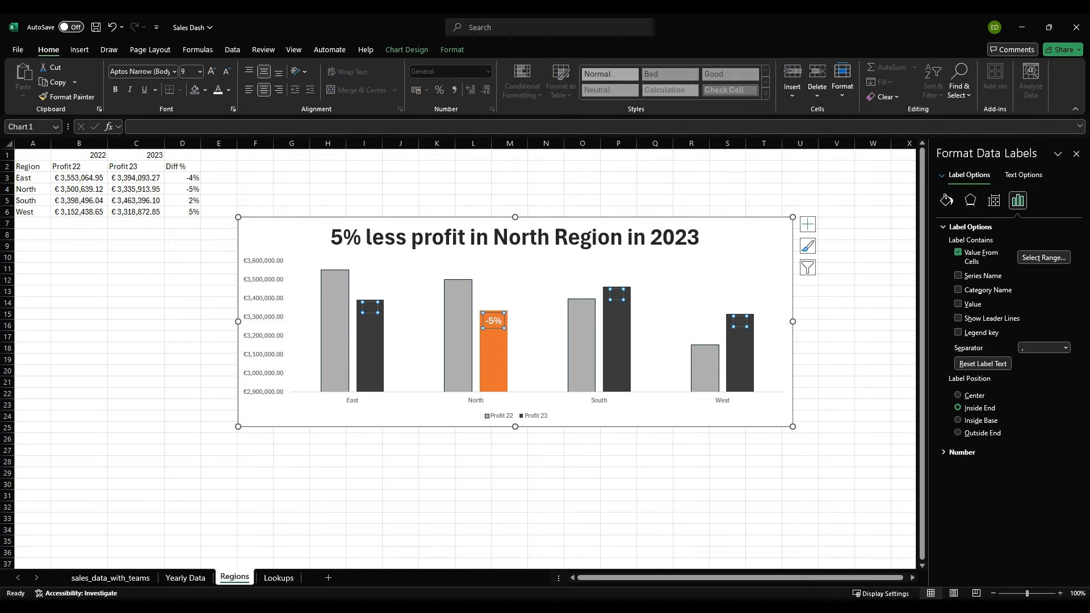
Step: Delete the data labels on the East, South and West columns, keeping only the North label
left_click(542, 309)
left_click(494, 321)
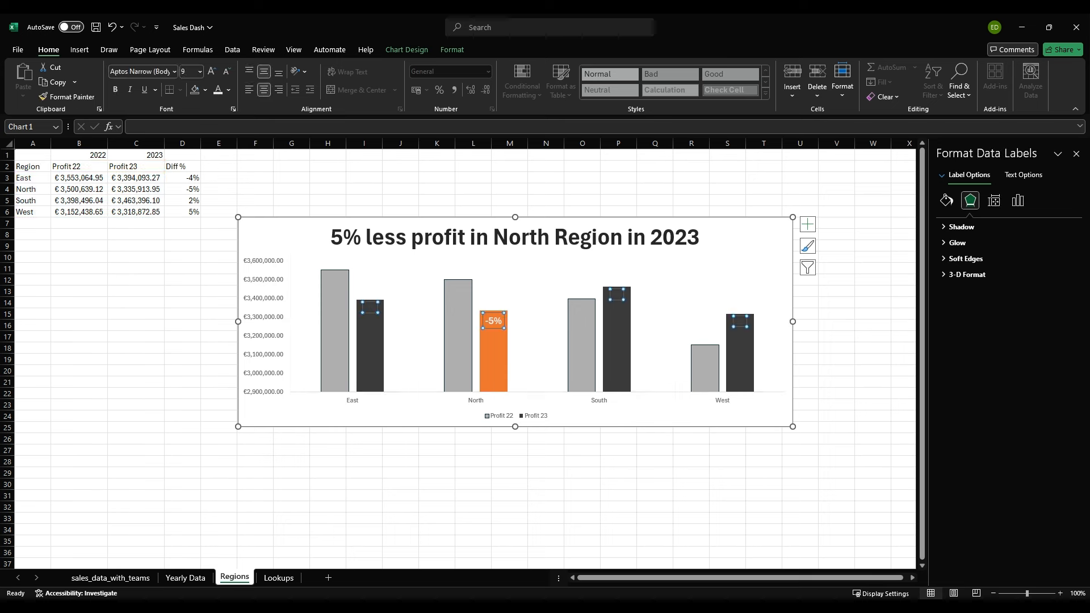
left_click(617, 294)
left_click(370, 307)
key("Delete")
left_click(616, 294)
key("Delete")
left_click(740, 322)
key("Delete")
left_click(135, 280)
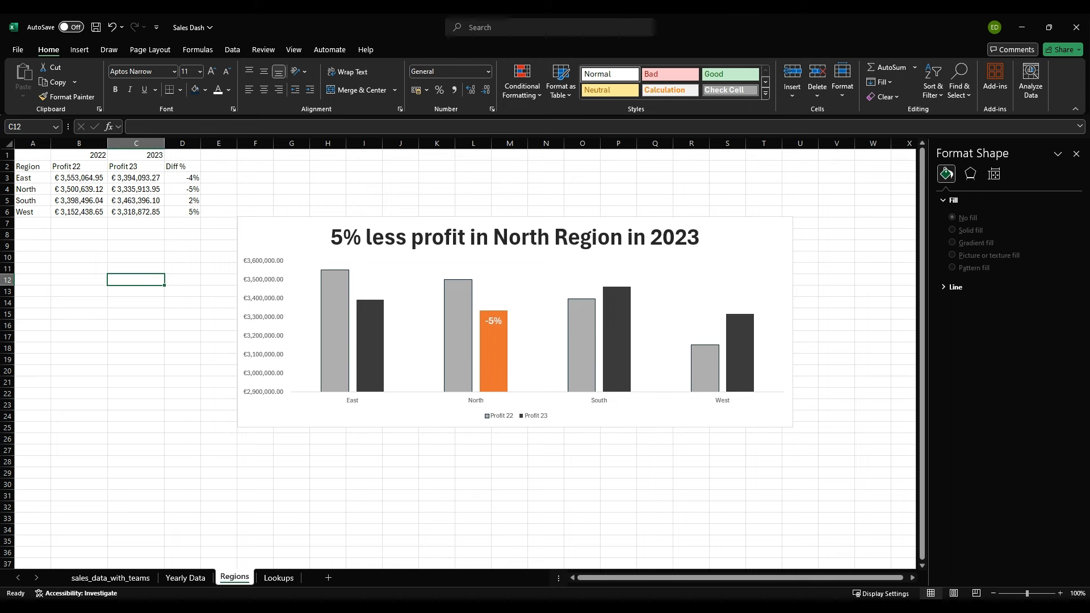
Step: Draw a rectangle about 7 cm high and 4.4 cm wide around the North columns of the chart
left_click(79, 49)
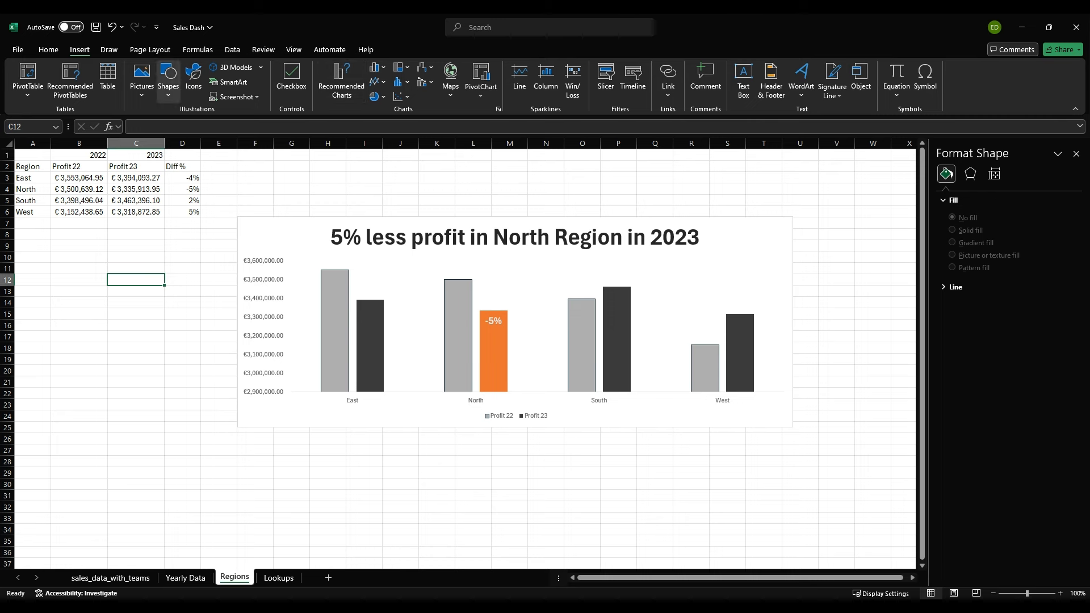
left_click(168, 79)
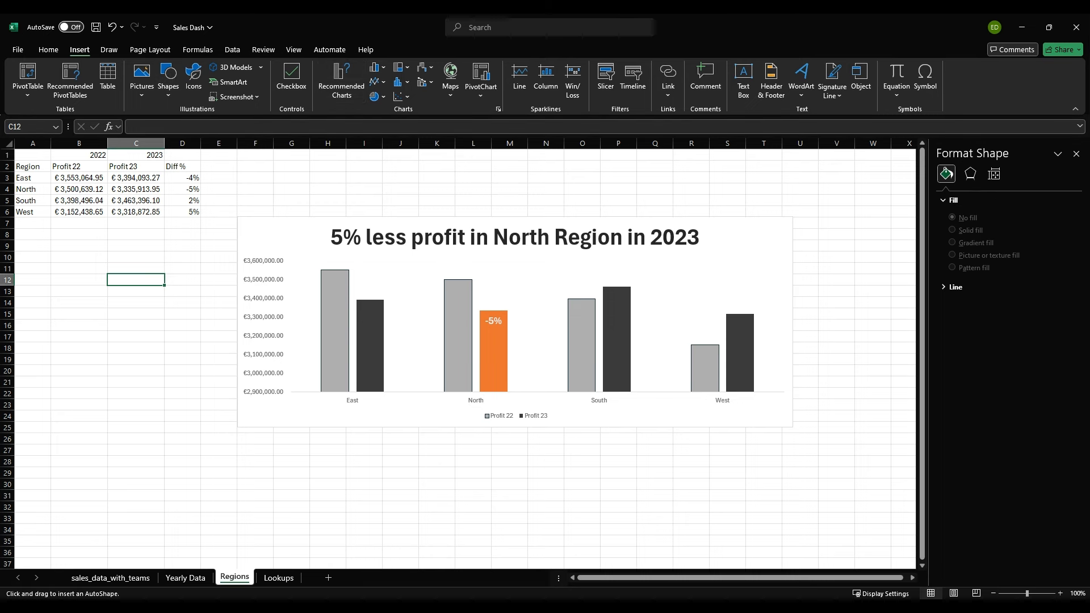
left_click_drag(426, 258, 521, 408)
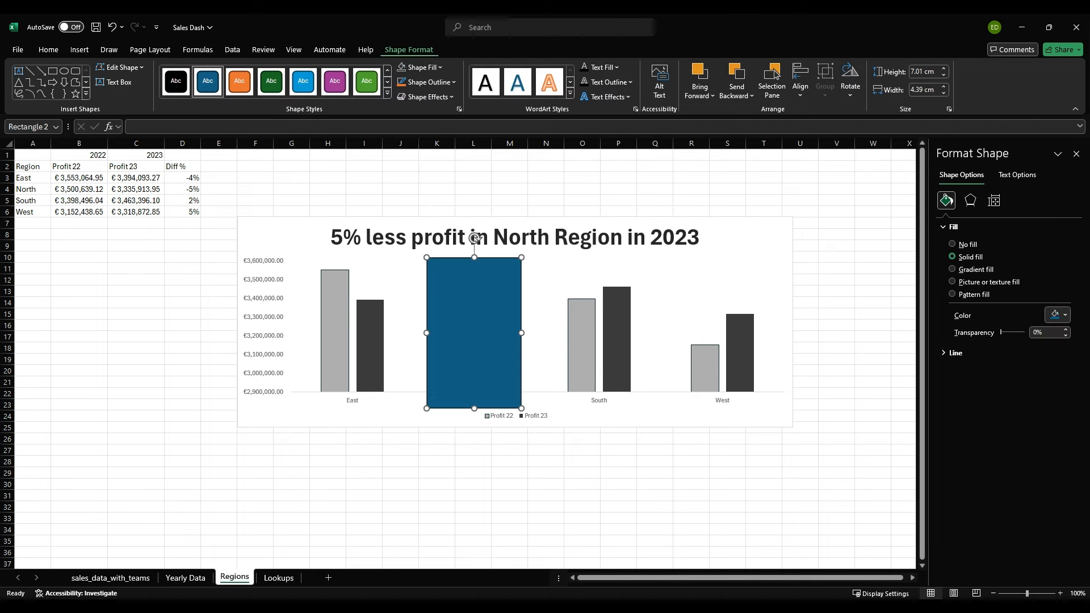
Step: Remove the fill from the rectangle around the North columns and give it a thicker orange outline
left_click(425, 67)
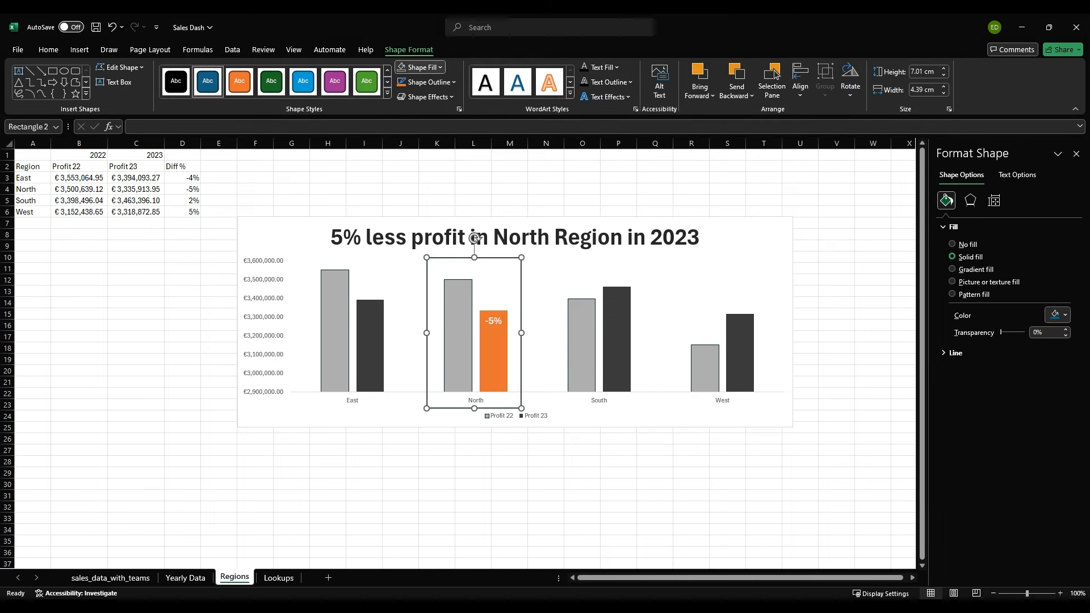
left_click(421, 183)
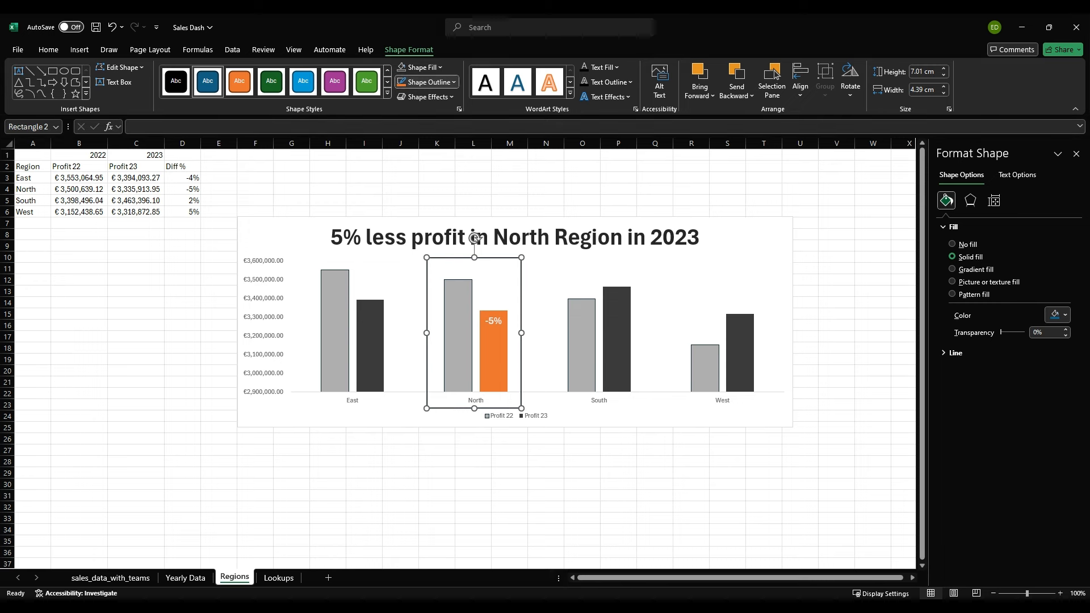
left_click(423, 82)
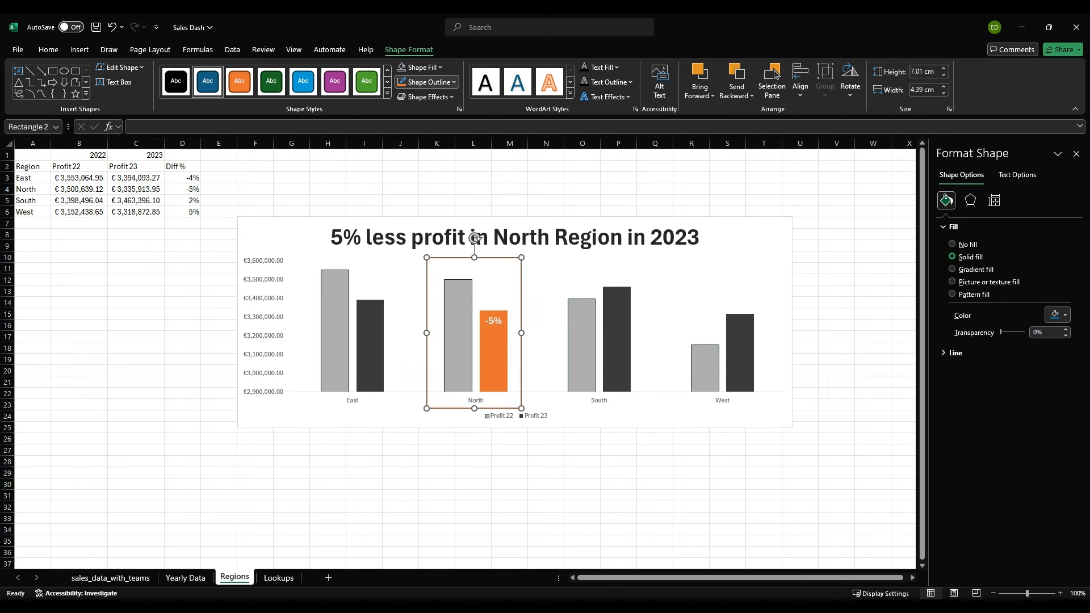
left_click(539, 301)
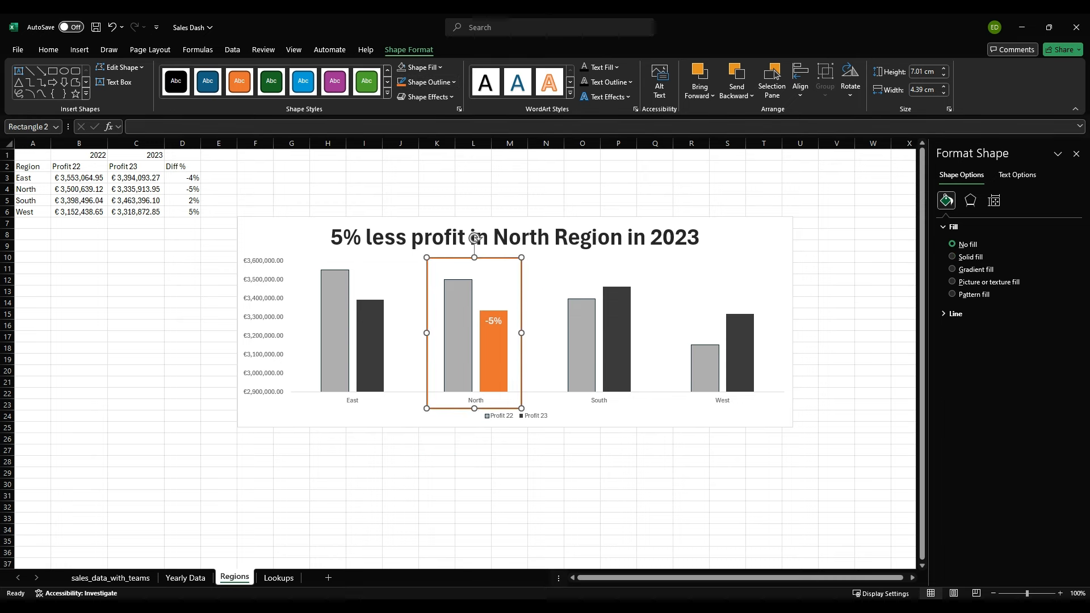
left_click(437, 462)
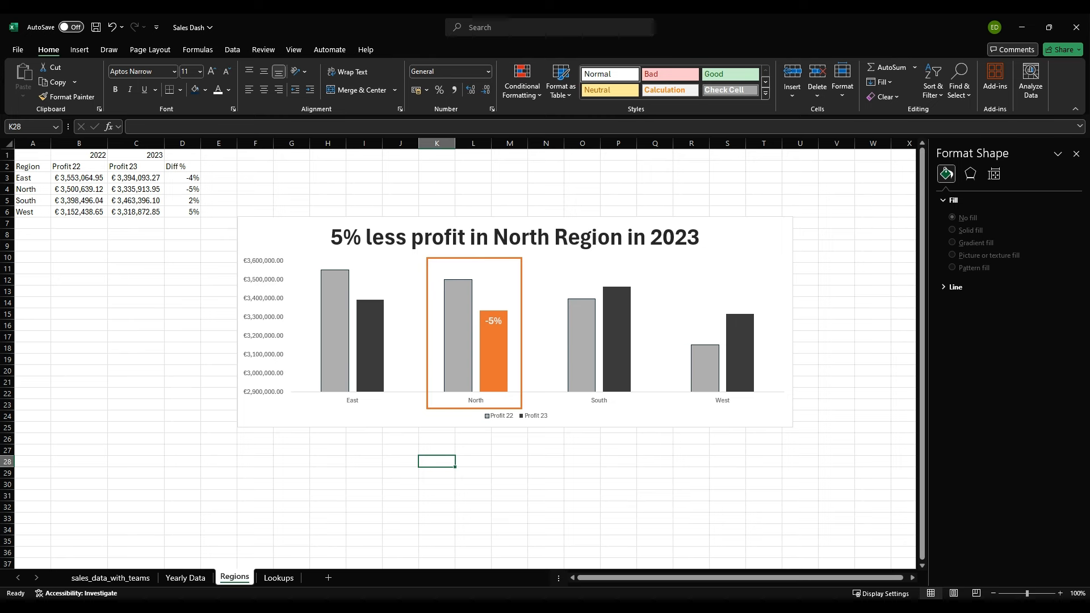
left_click(473, 450)
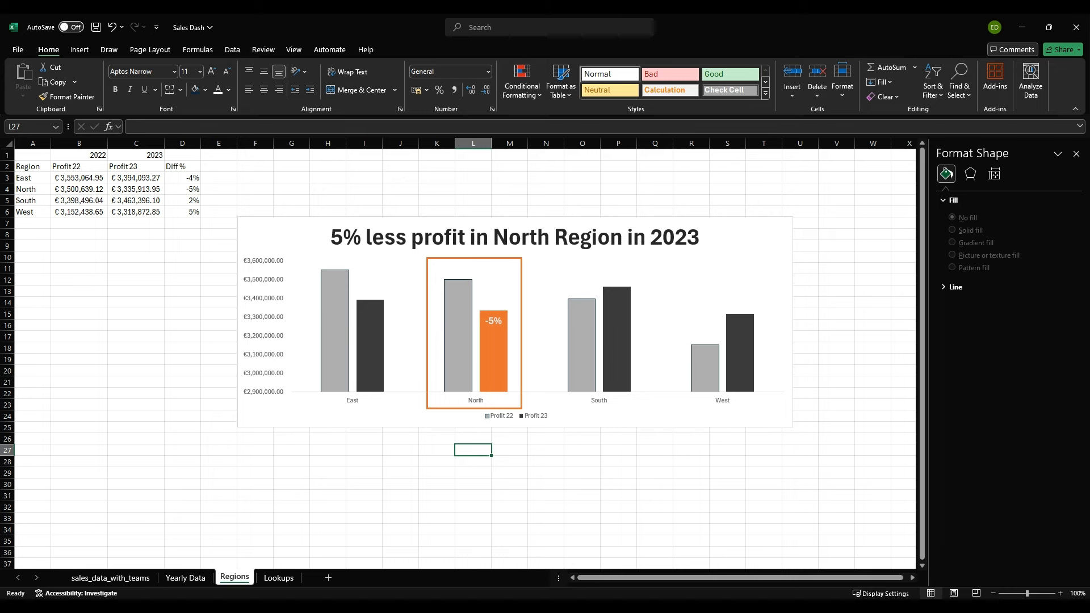
Step: Compare the monthly profit line chart on the Yearly Data sheet with the column chart on the Regions sheet
left_click(185, 577)
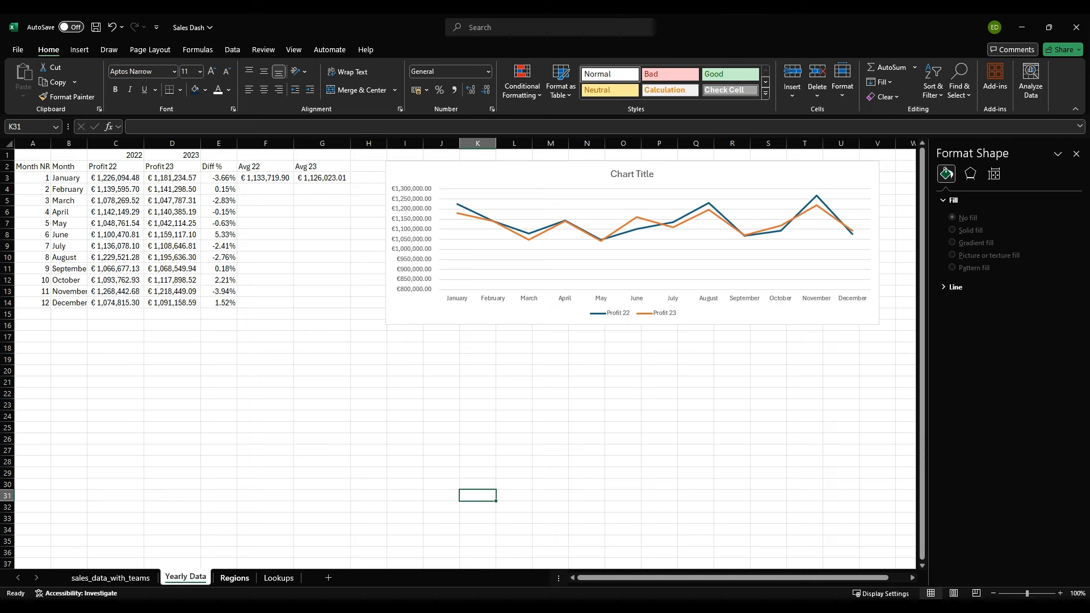
left_click(234, 577)
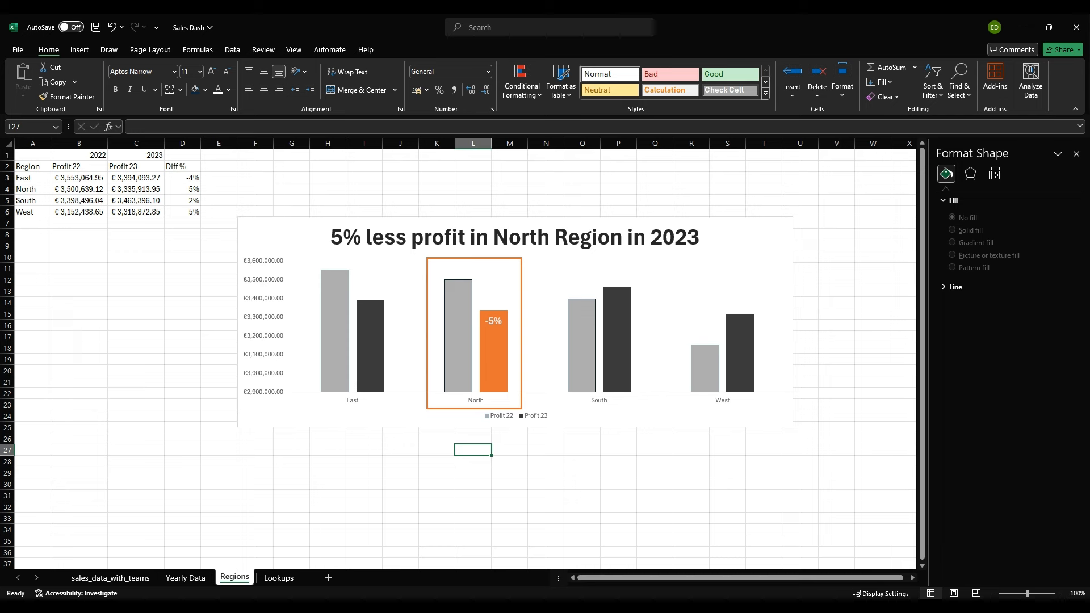
left_click(186, 578)
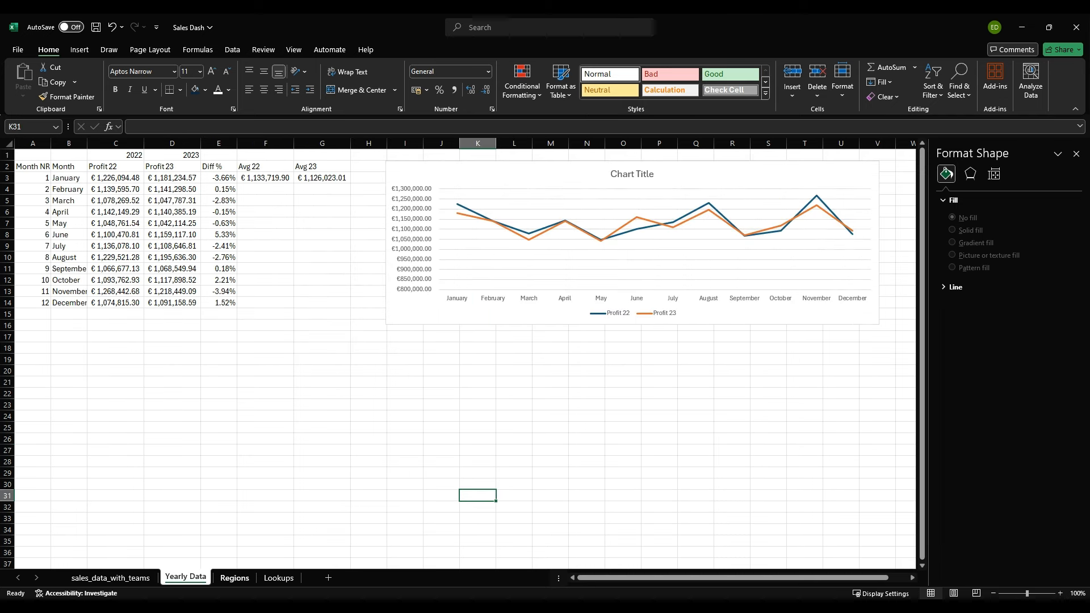
left_click(235, 578)
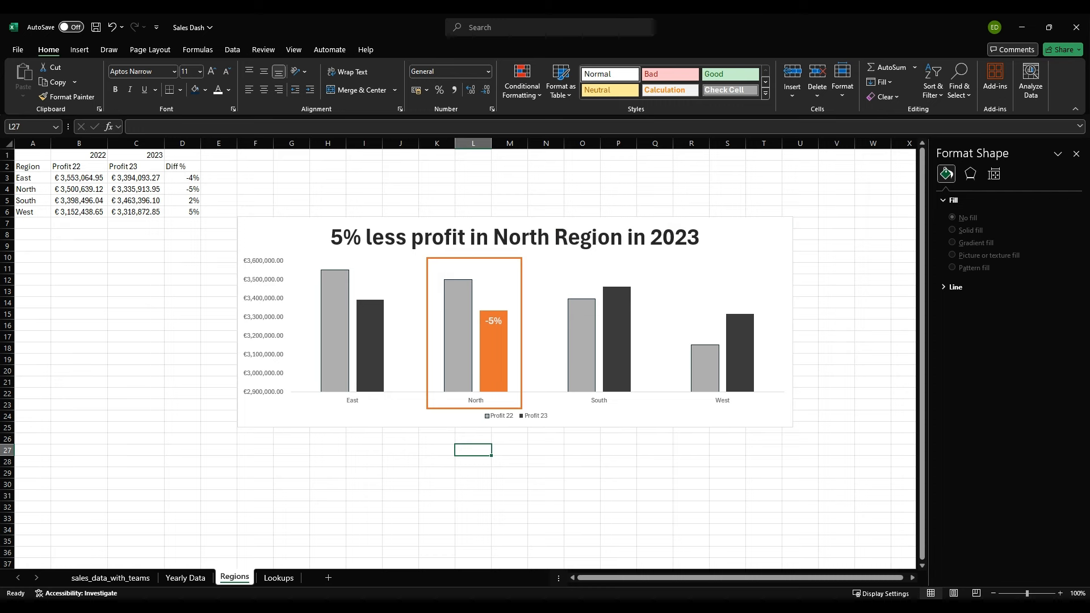